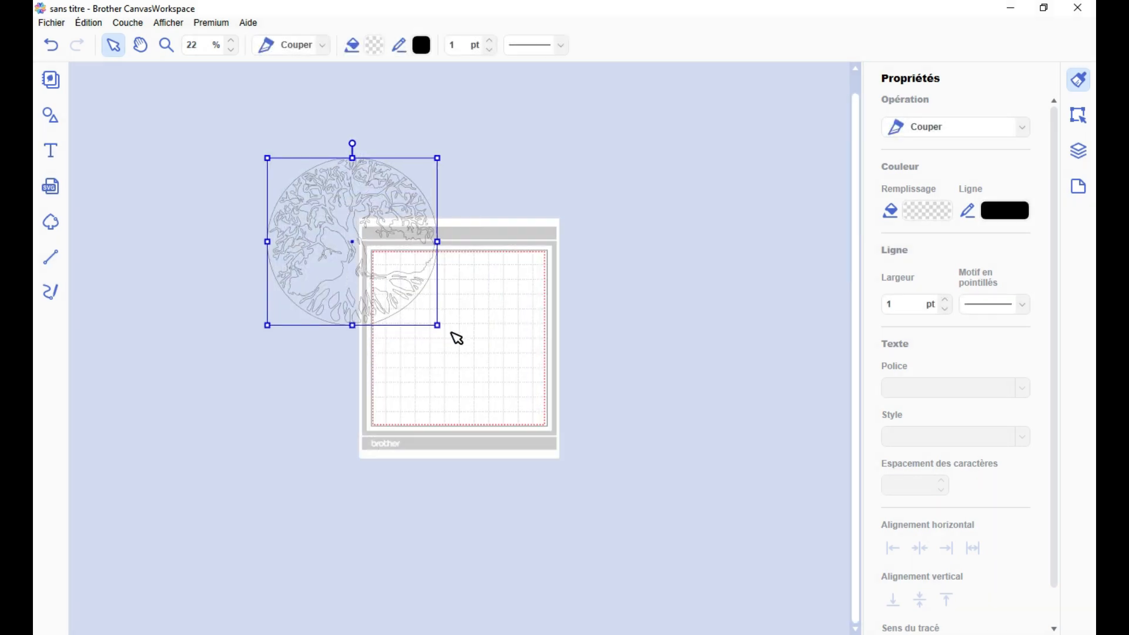
# Enlarge the round tree design to 1000 mm wide with its aspect ratio kept, and position it centred over the mat
pyautogui.moveTo(381, 285); pyautogui.dragTo(358, 217)
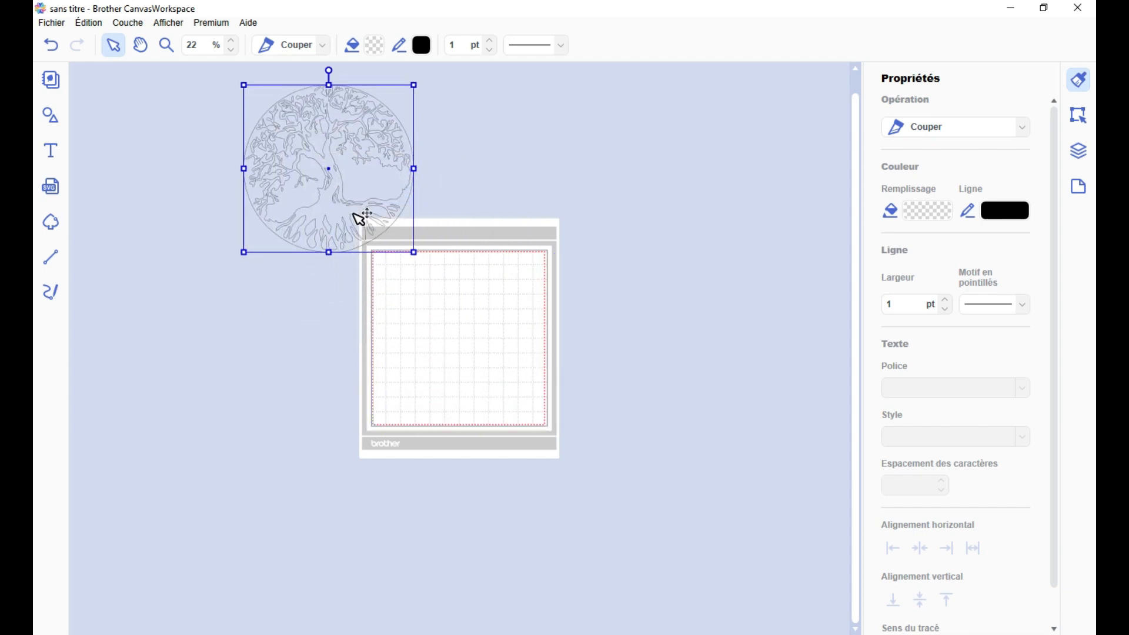
pyautogui.moveTo(414, 253); pyautogui.dragTo(754, 530)
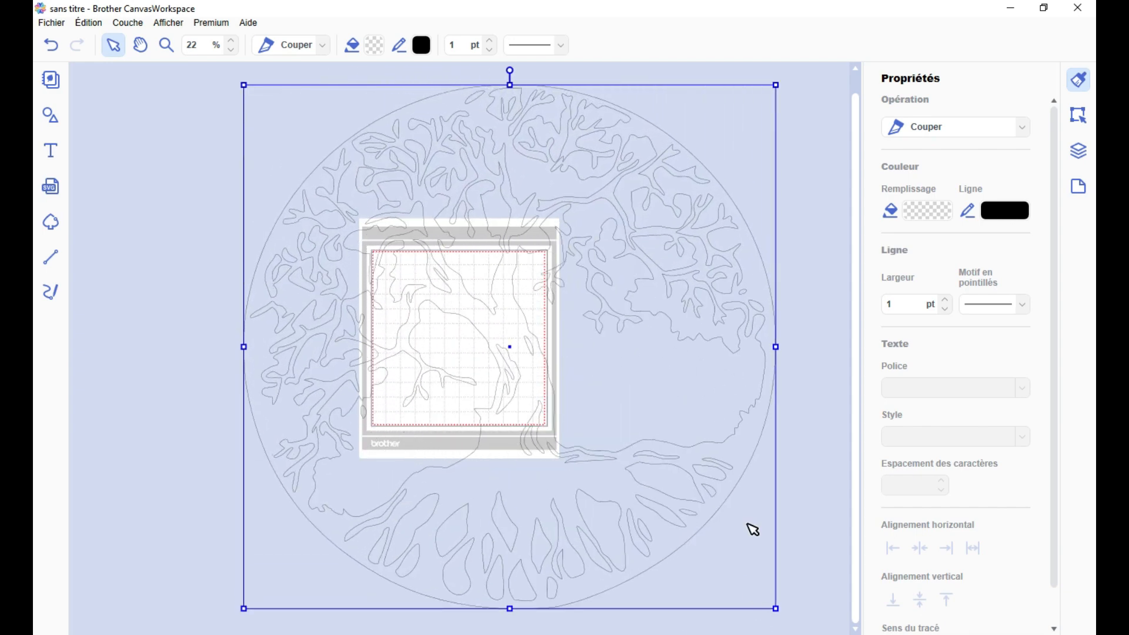
pyautogui.click(1077, 116)
pyautogui.doubleClick(908, 192)
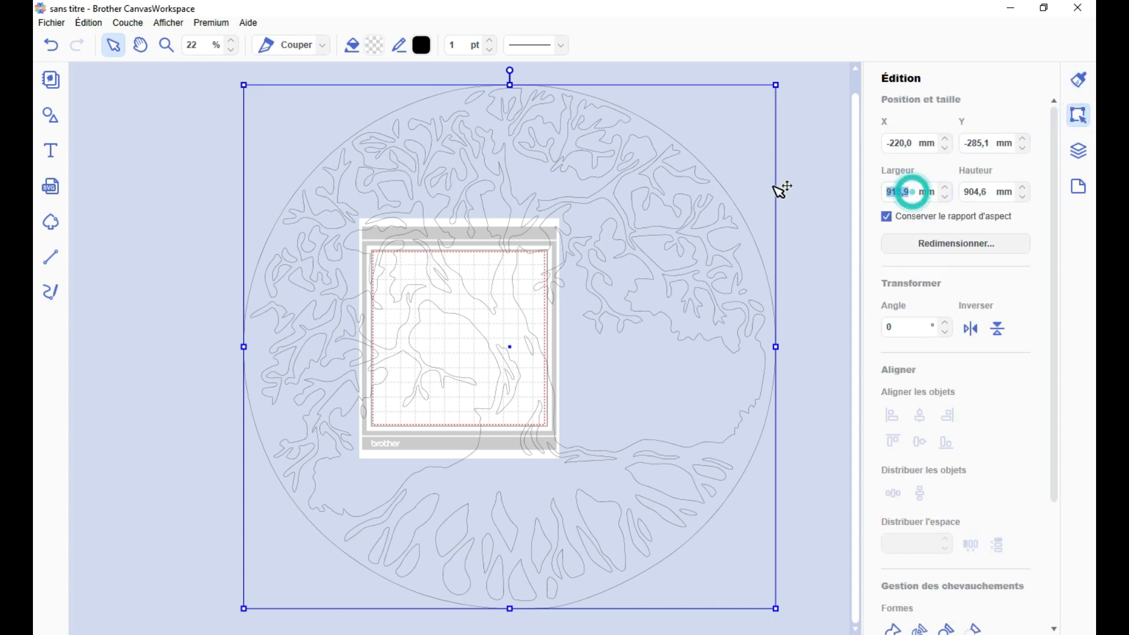
pyautogui.write('1000')
pyautogui.press('Return')
pyautogui.scroll(-4, 488, 373)
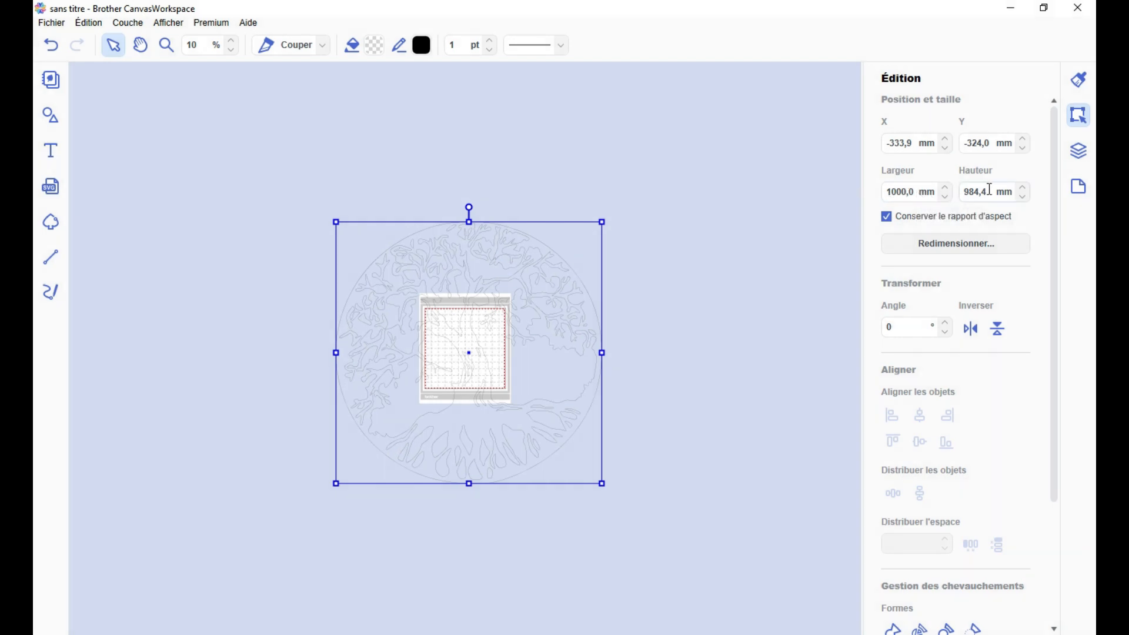
pyautogui.moveTo(471, 333)
pyautogui.mouseDown()
pyautogui.moveTo(504, 327)
pyautogui.moveTo(468, 327)
pyautogui.moveTo(482, 308)
pyautogui.moveTo(466, 341)
pyautogui.moveTo(469, 320)
pyautogui.moveTo(481, 333)
pyautogui.moveTo(464, 329)
pyautogui.mouseUp()
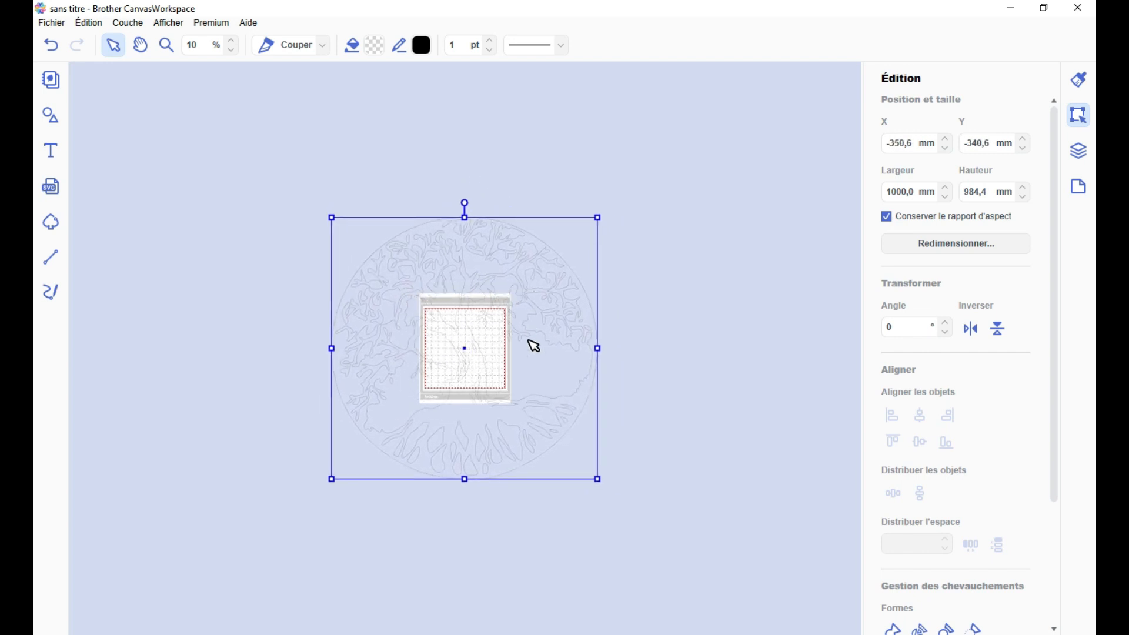
# Add a plain square above the tree design and set its size to 290 mm by 290 mm
pyautogui.click(51, 116)
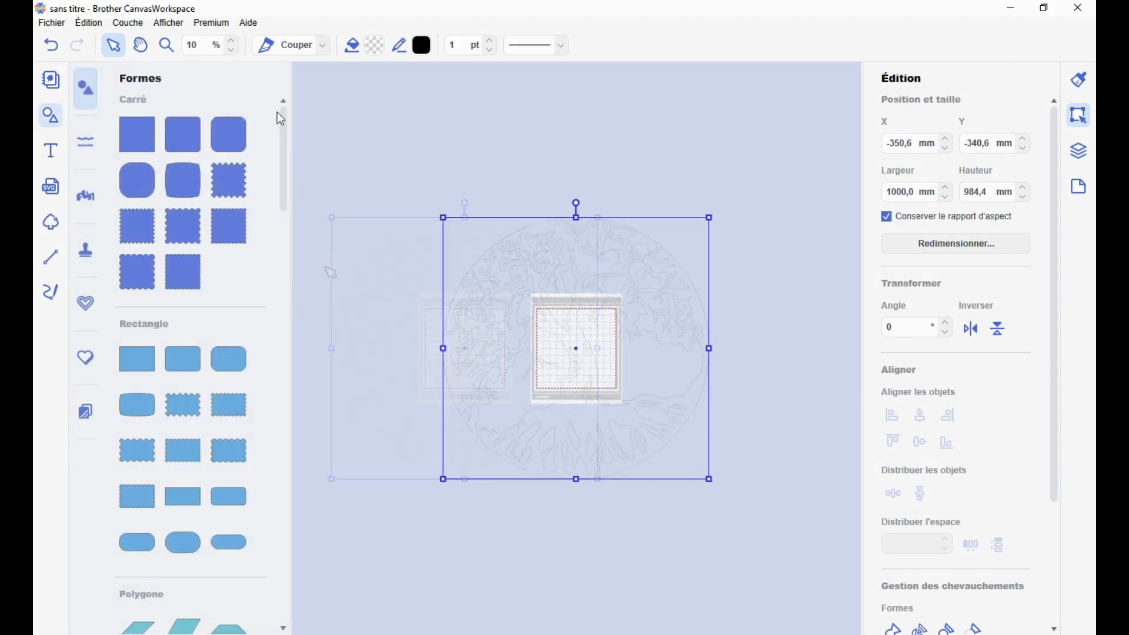
pyautogui.moveTo(145, 143); pyautogui.dragTo(500, 150)
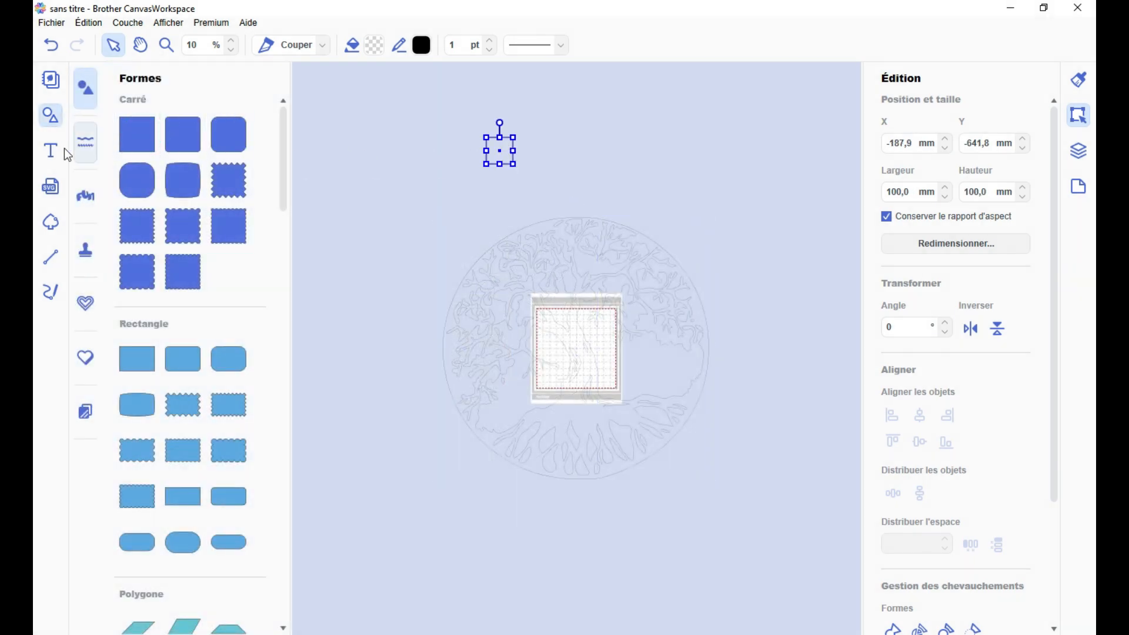
pyautogui.click(51, 116)
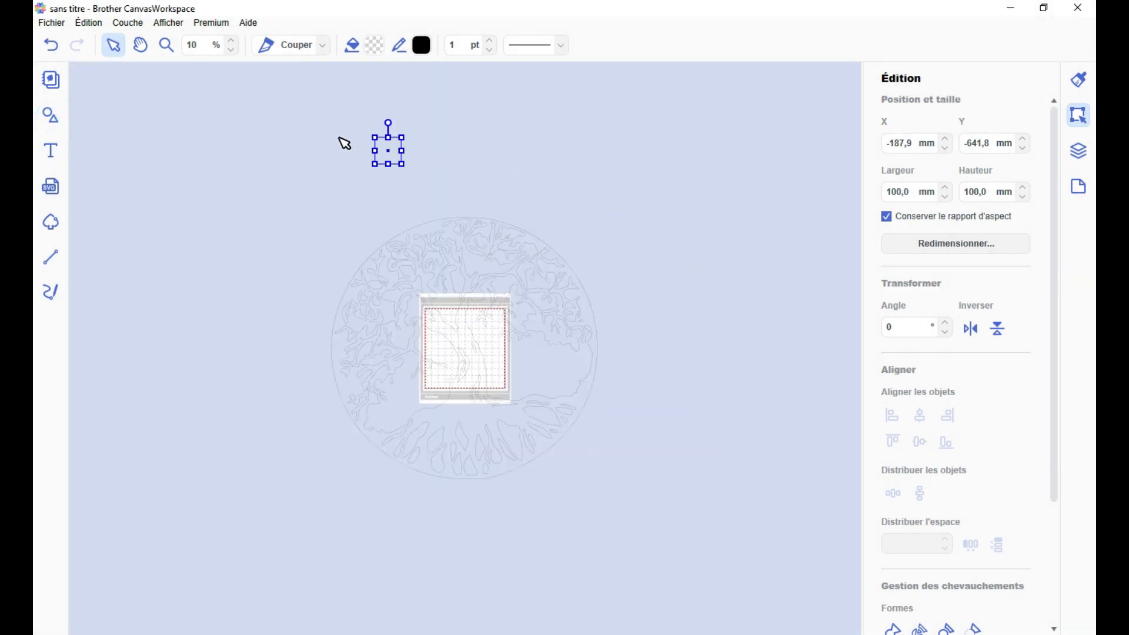
pyautogui.click(910, 192)
pyautogui.write('290')
pyautogui.press('Return')
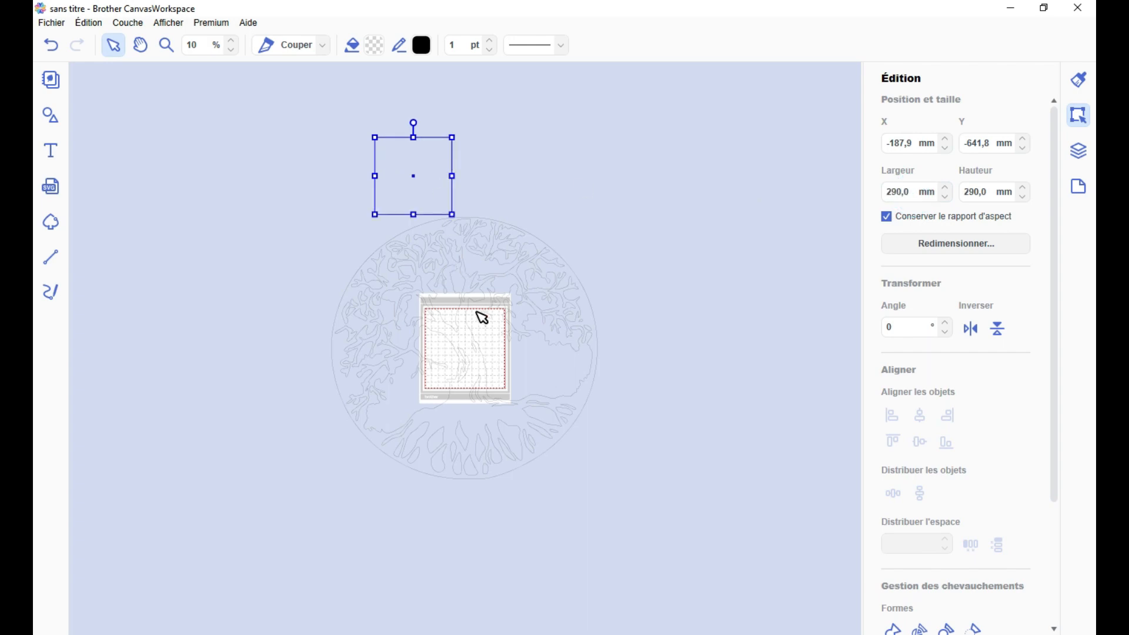
# Position the square on the mat so that it sits just inside the dotted cutting area
pyautogui.scroll(5, 479, 306)
pyautogui.scroll(-5, 464, 280)
pyautogui.moveTo(426, 180); pyautogui.dragTo(485, 351)
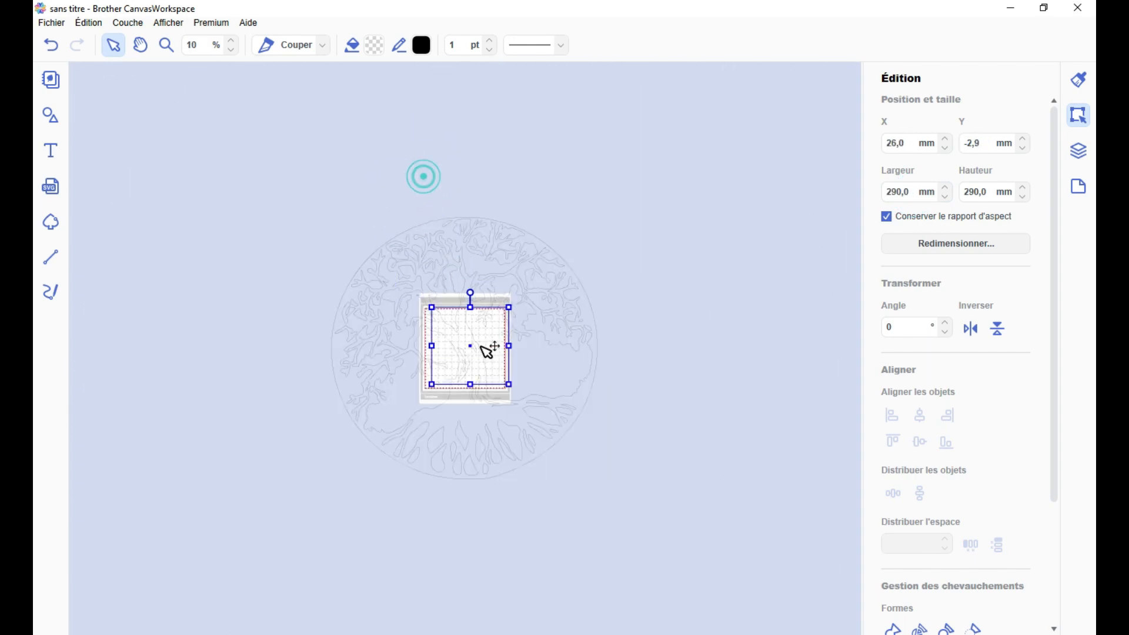
pyautogui.scroll(3, 477, 355)
pyautogui.scroll(2, 478, 355)
pyautogui.moveTo(579, 253); pyautogui.dragTo(557, 267)
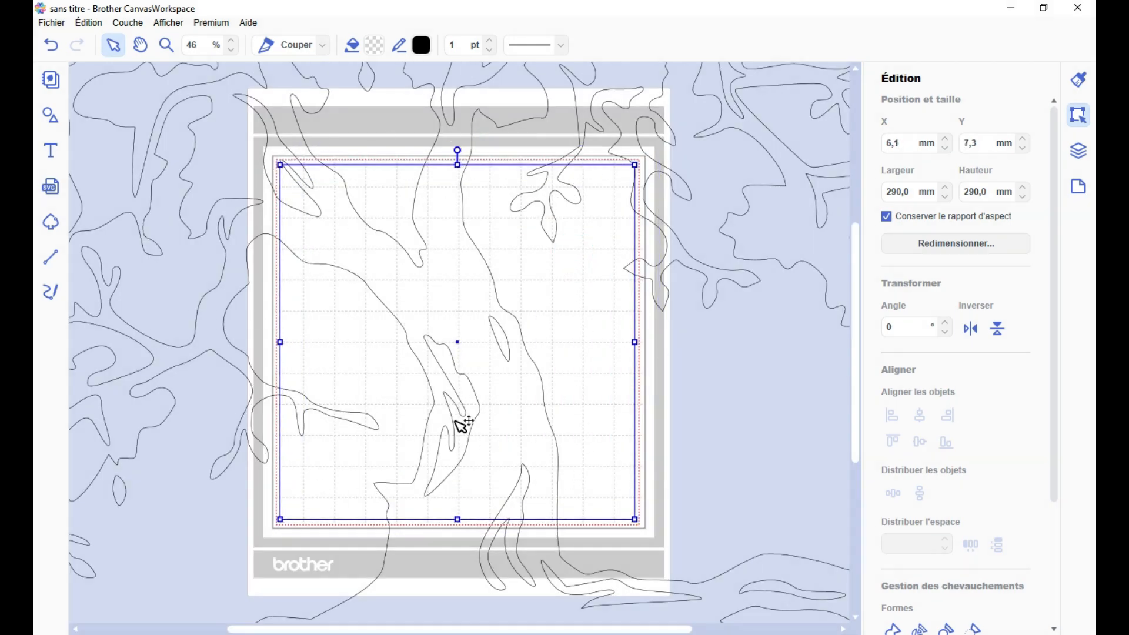
# Move the square to the tree circle's left edge, duplicate it three times and spread the squares in a row across the design
pyautogui.scroll(-2, 446, 394)
pyautogui.scroll(-3, 445, 394)
pyautogui.moveTo(494, 362); pyautogui.dragTo(386, 359)
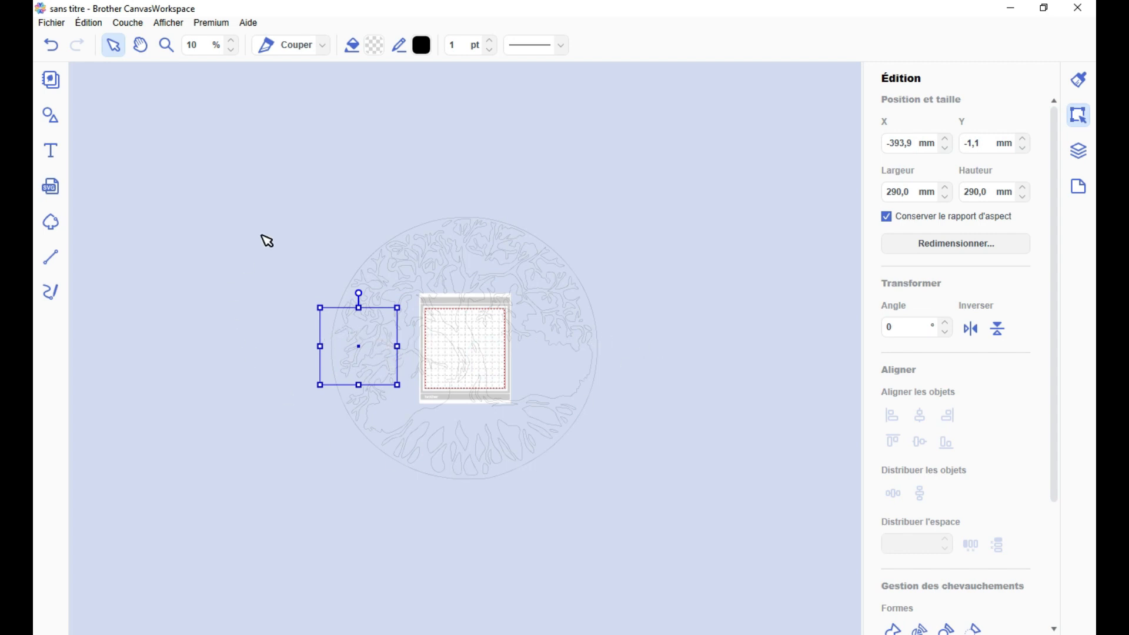
pyautogui.hotkey('ctrl', 'd')
pyautogui.hotkey('ctrl', 'd')
pyautogui.hotkey('ctrl', 'd')
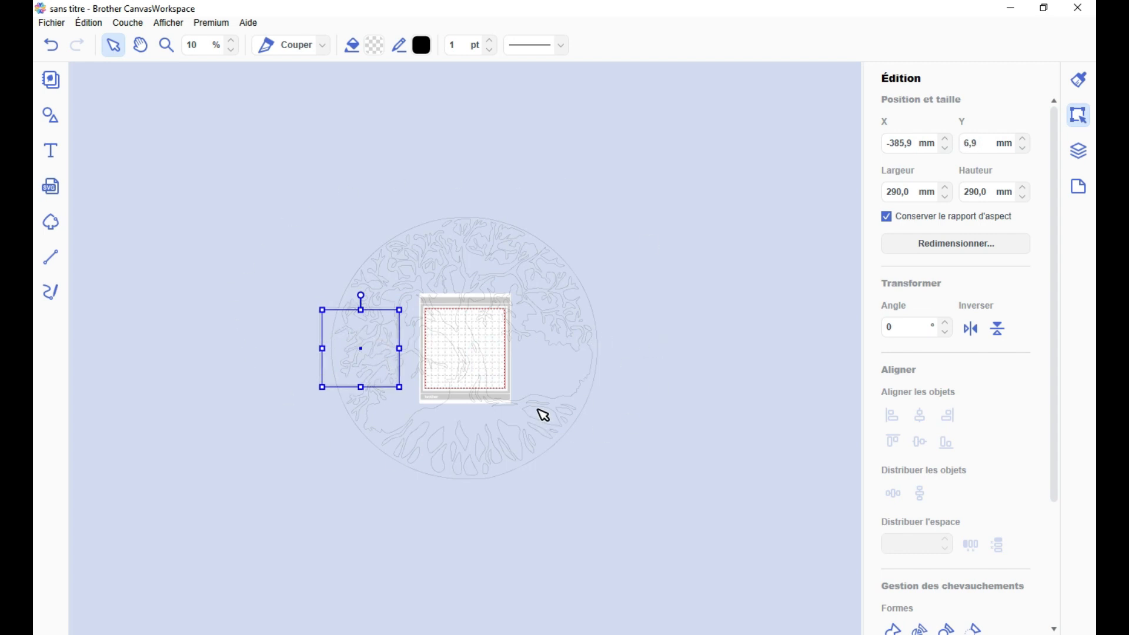
pyautogui.moveTo(385, 356); pyautogui.dragTo(522, 350)
pyautogui.moveTo(361, 344); pyautogui.dragTo(440, 345)
# Align the four squares' centres into one straight row, space them 0 mm apart horizontally and group them
pyautogui.keyDown('shift'); pyautogui.click(347, 340); pyautogui.keyUp('shift')
pyautogui.keyDown('shift'); pyautogui.click(506, 341); pyautogui.keyUp('shift')
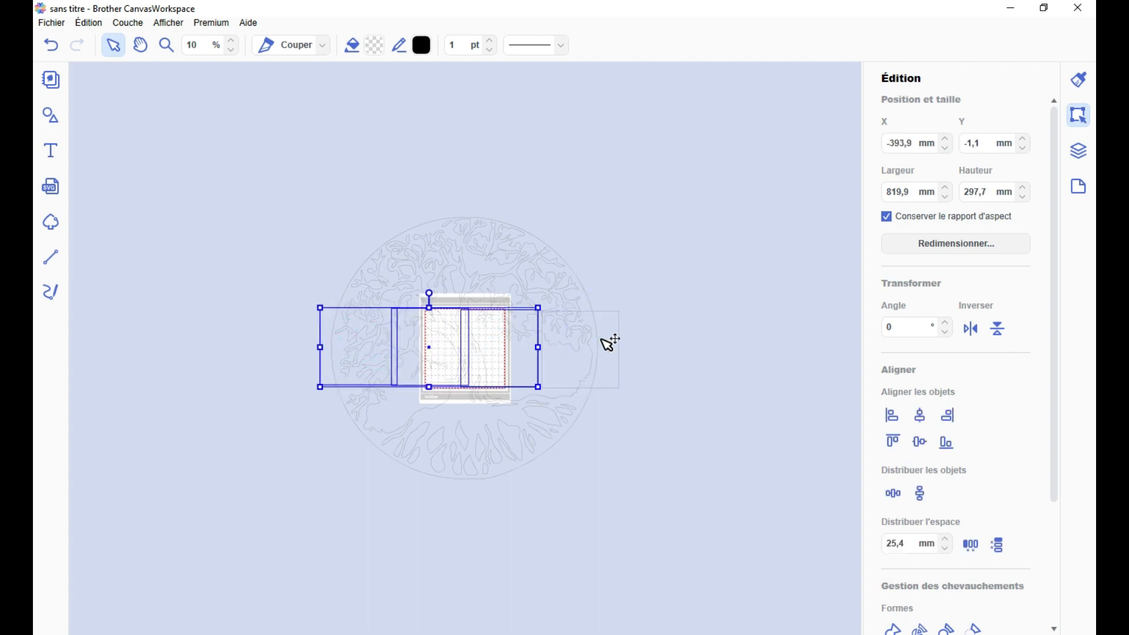
pyautogui.keyDown('shift'); pyautogui.click(607, 343); pyautogui.keyUp('shift')
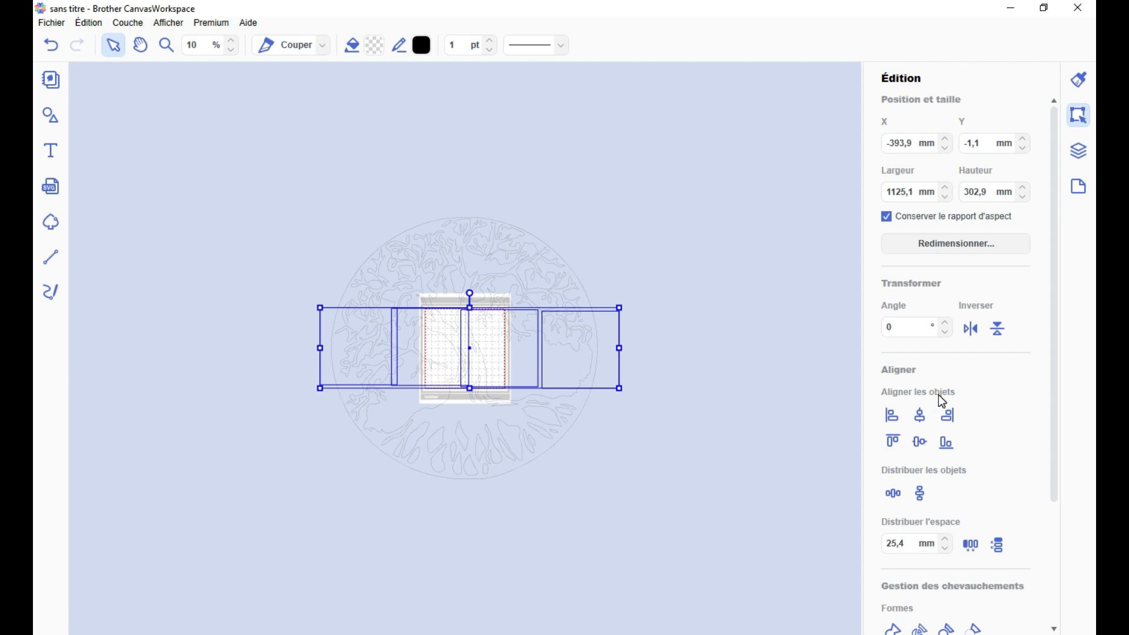
pyautogui.click(921, 445)
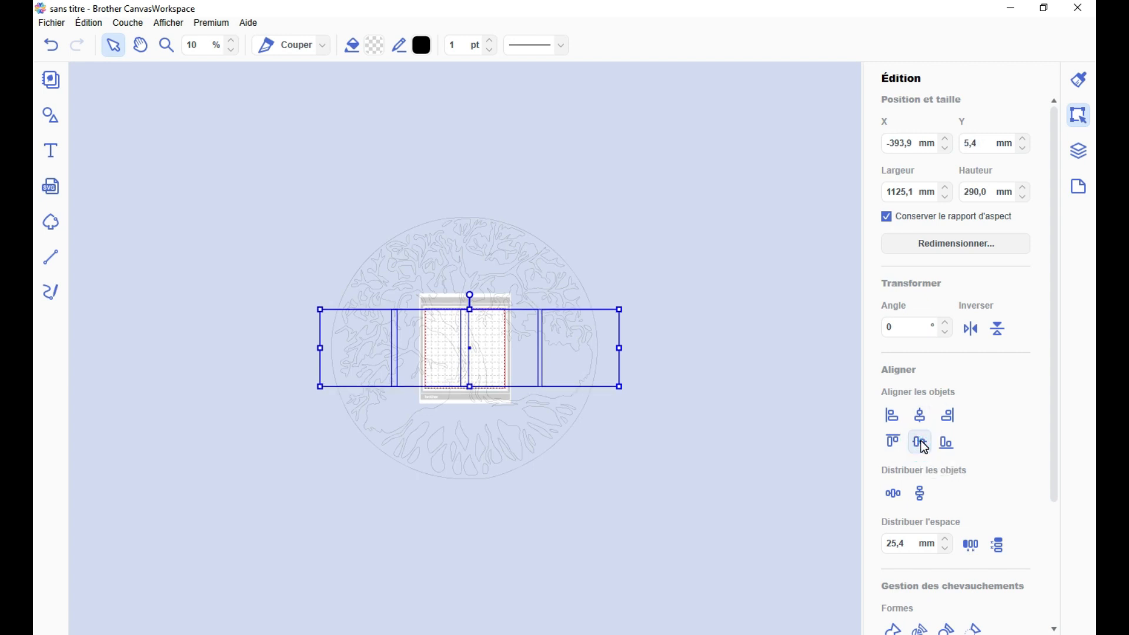
pyautogui.moveTo(910, 544); pyautogui.dragTo(864, 542)
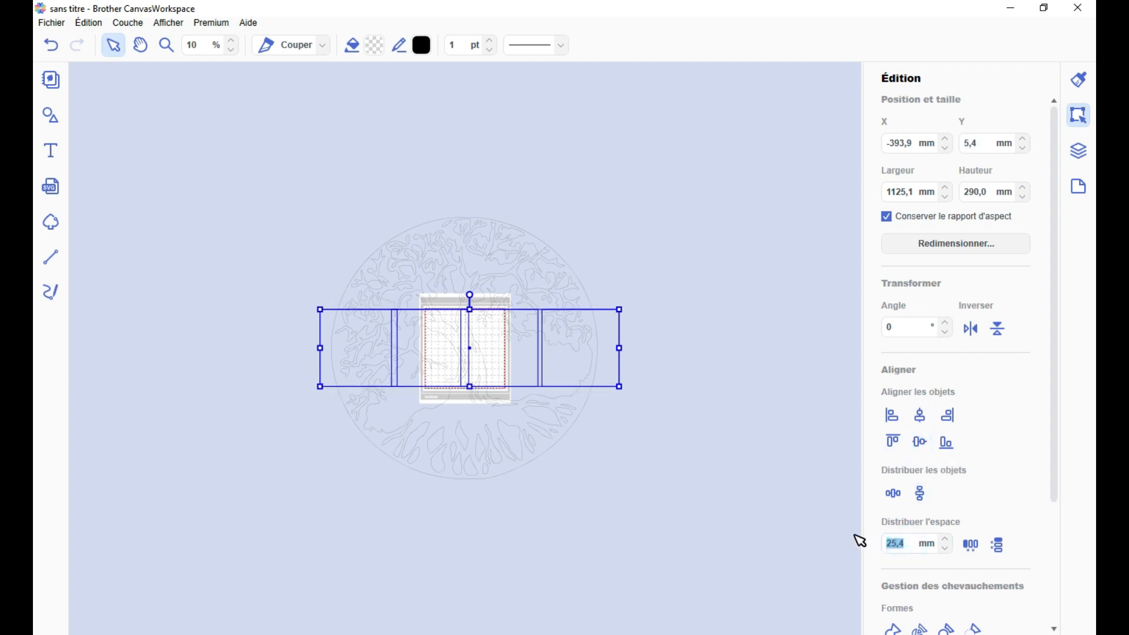
pyautogui.write('0')
pyautogui.click(971, 547)
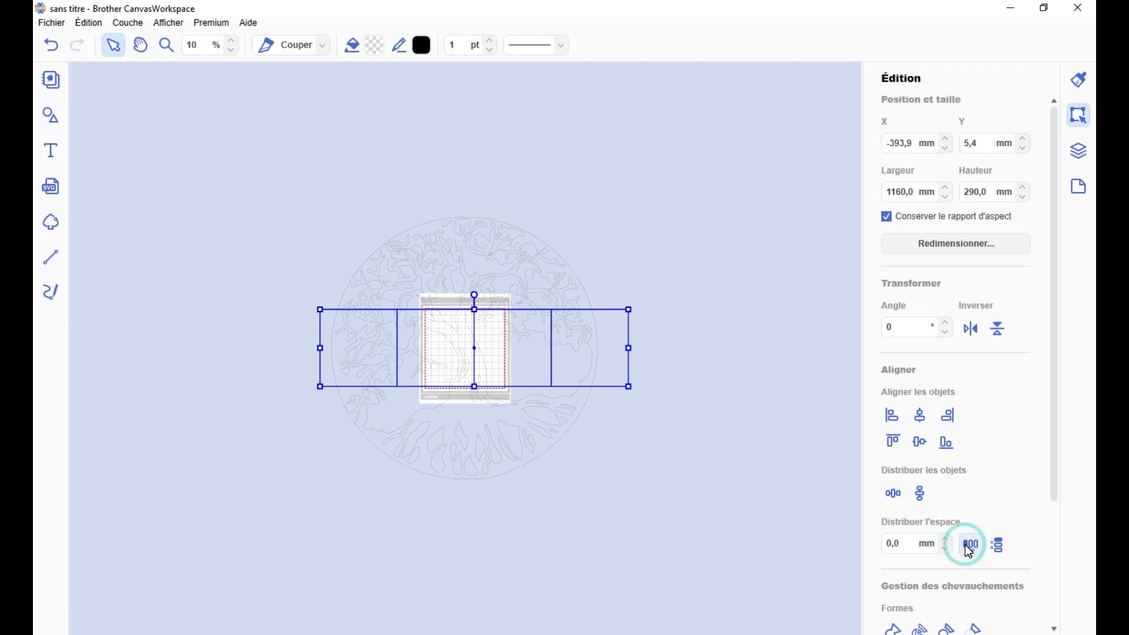
pyautogui.hotkey('ctrl', 'g')
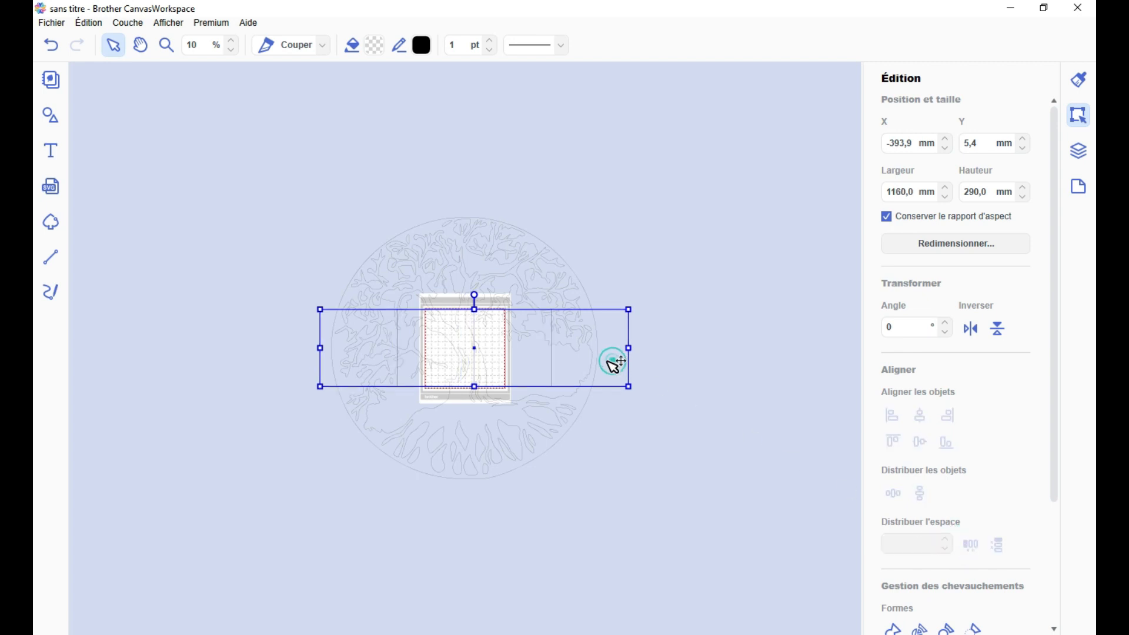
# Recentre the grouped row over the tree, duplicate it four times and stack the five rows to cover the whole circle
pyautogui.moveTo(613, 366); pyautogui.dragTo(614, 362)
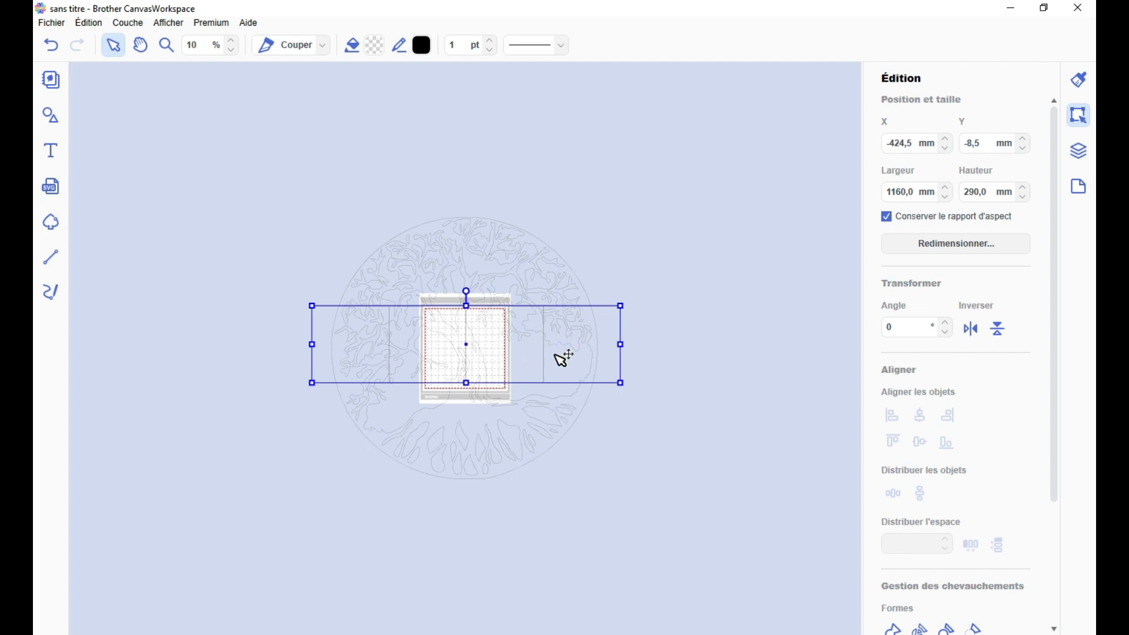
pyautogui.press('Right')
pyautogui.press('Down')
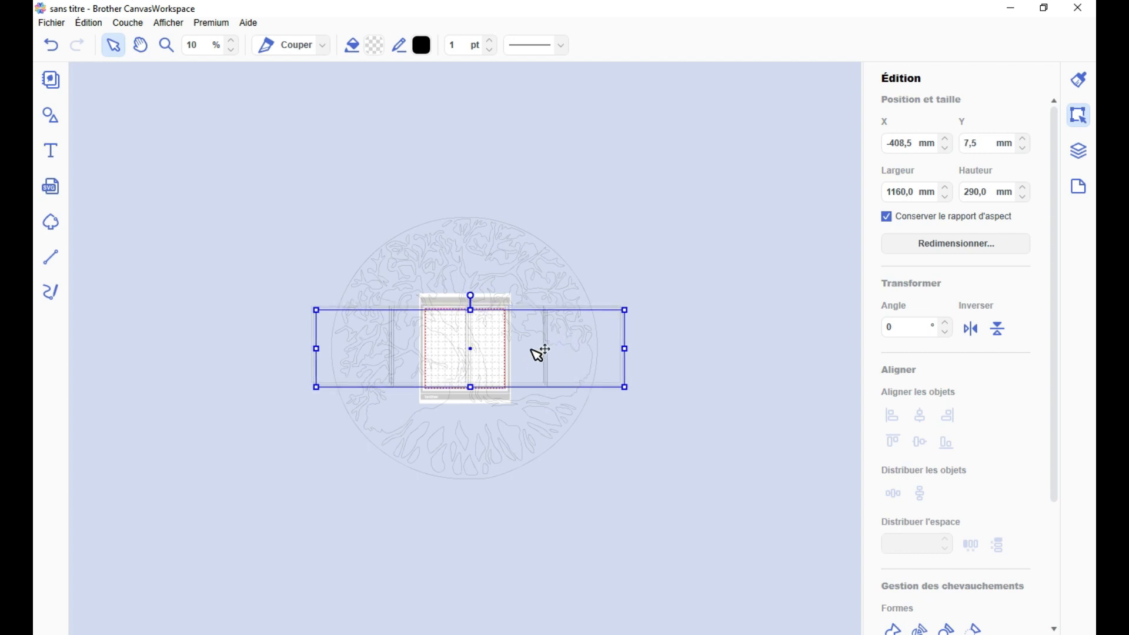
pyautogui.moveTo(539, 353); pyautogui.dragTo(570, 199)
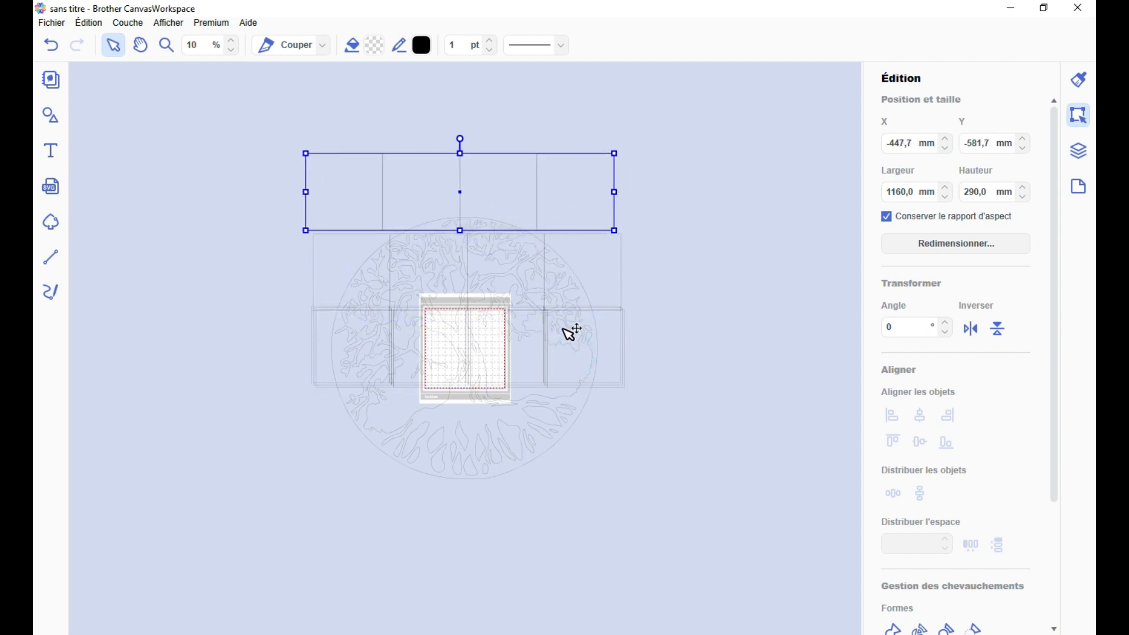
pyautogui.moveTo(569, 330); pyautogui.dragTo(569, 416)
pyautogui.moveTo(575, 332); pyautogui.dragTo(569, 483)
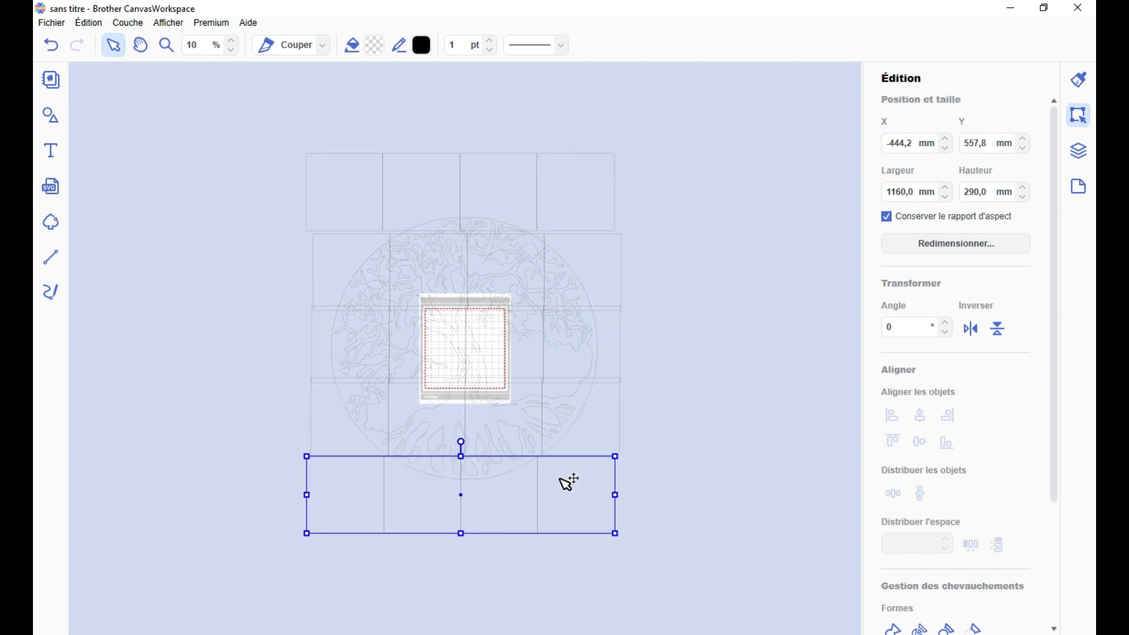
# Centre the five rows on each other horizontally, space them vertically with a 0 mm gap and group them into one grid
pyautogui.keyDown('shift'); pyautogui.click(594, 425); pyautogui.keyUp('shift')
pyautogui.keyDown('shift'); pyautogui.click(609, 341); pyautogui.keyUp('shift')
pyautogui.keyDown('shift'); pyautogui.click(599, 262); pyautogui.keyUp('shift')
pyautogui.keyDown('shift'); pyautogui.click(562, 204); pyautogui.keyUp('shift')
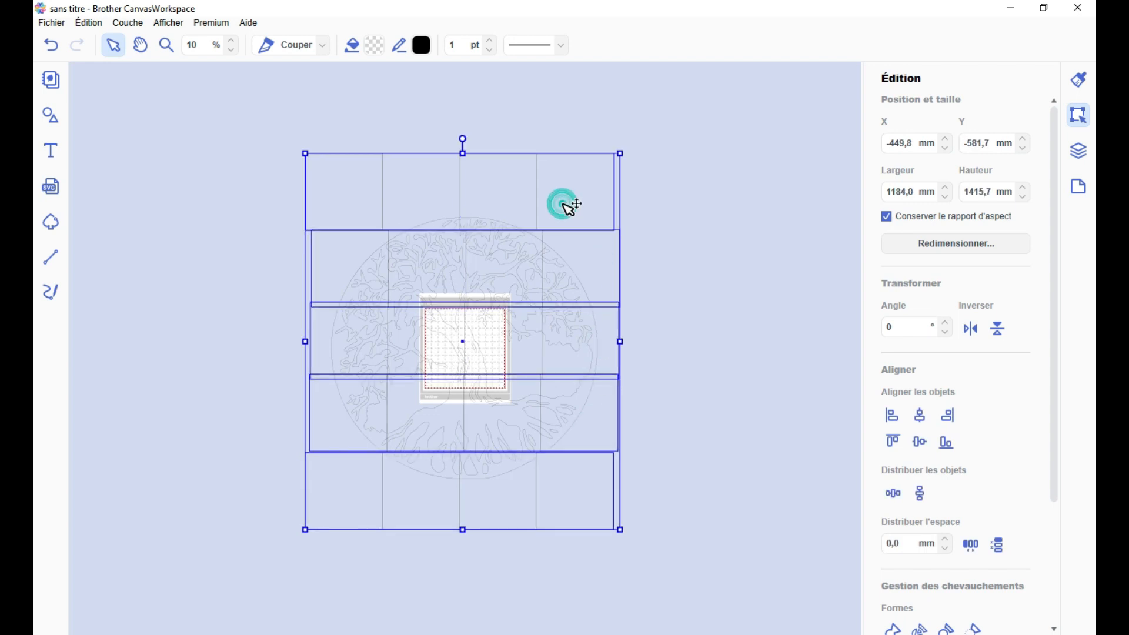
pyautogui.click(922, 418)
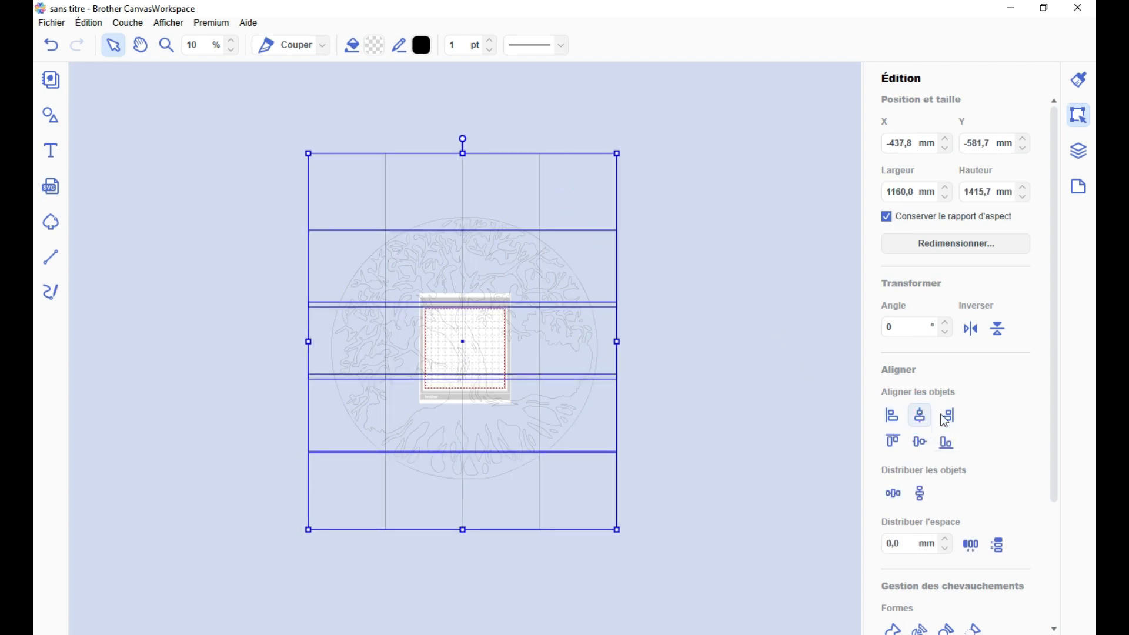
pyautogui.click(900, 545)
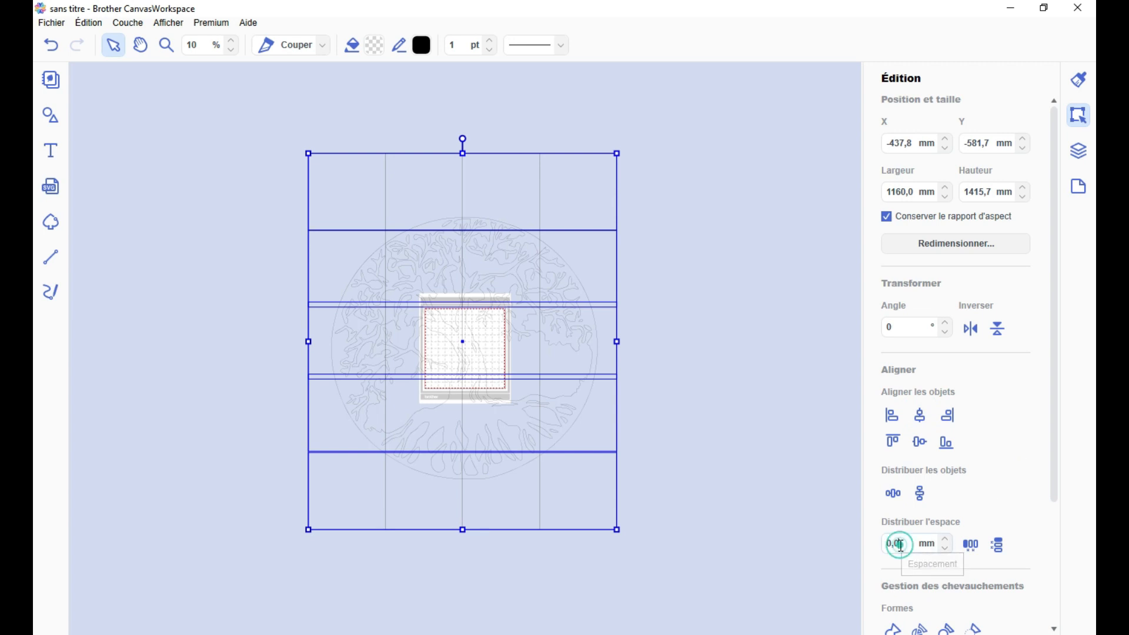
pyautogui.click(1002, 547)
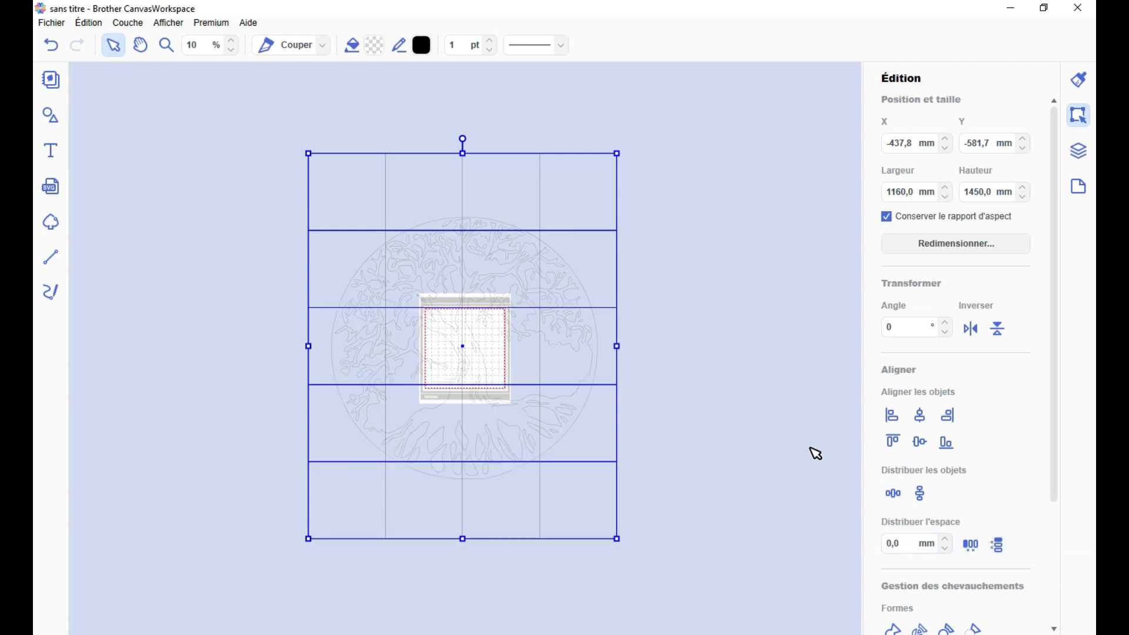
pyautogui.hotkey('ctrl', 'g')
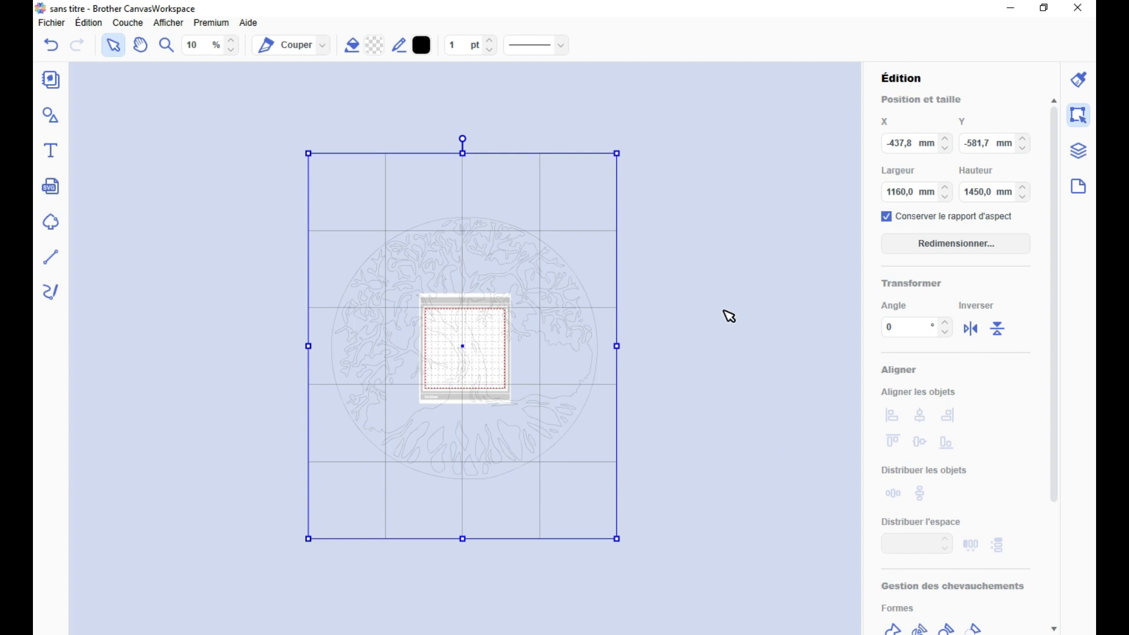
# Centre the tree design and the grid on each other both horizontally and vertically
pyautogui.moveTo(739, 337); pyautogui.dragTo(462, 342)
pyautogui.click(921, 415)
pyautogui.click(922, 443)
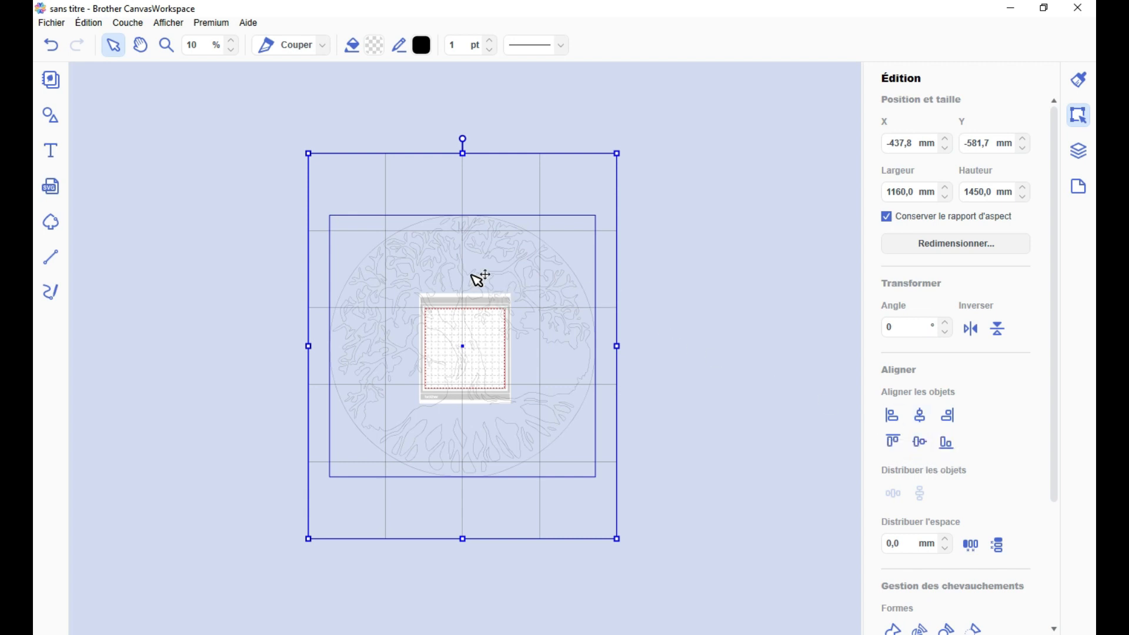
pyautogui.click(723, 303)
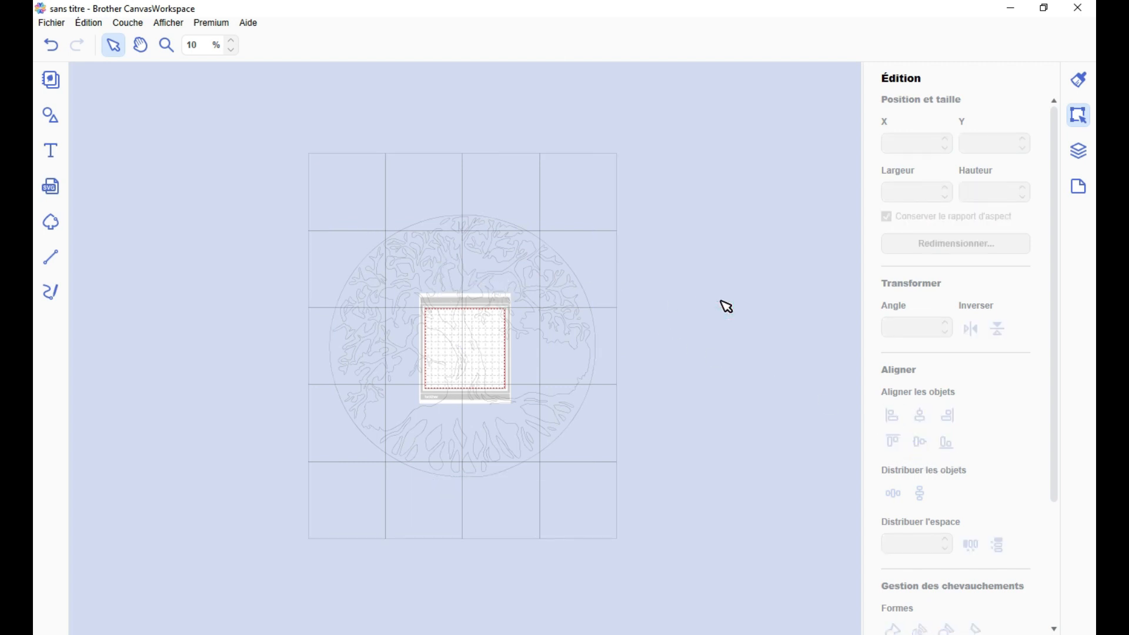
# Ungroup the grid into rows and ungroup all the rows into individual squares
pyautogui.click(604, 210)
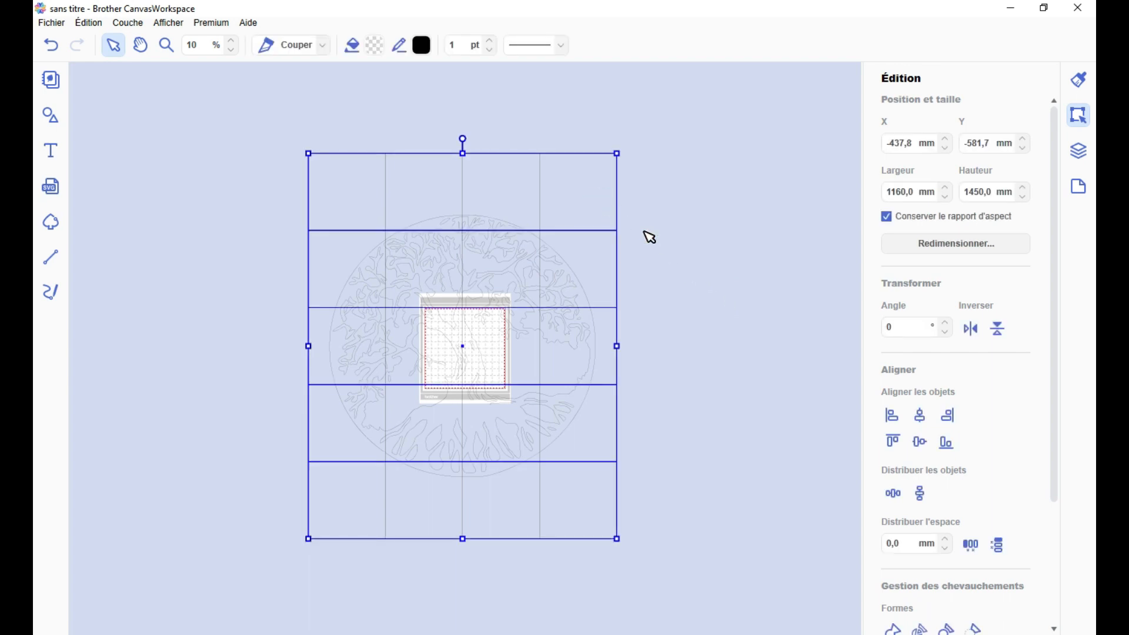
pyautogui.click(699, 243)
pyautogui.moveTo(612, 212); pyautogui.dragTo(616, 523)
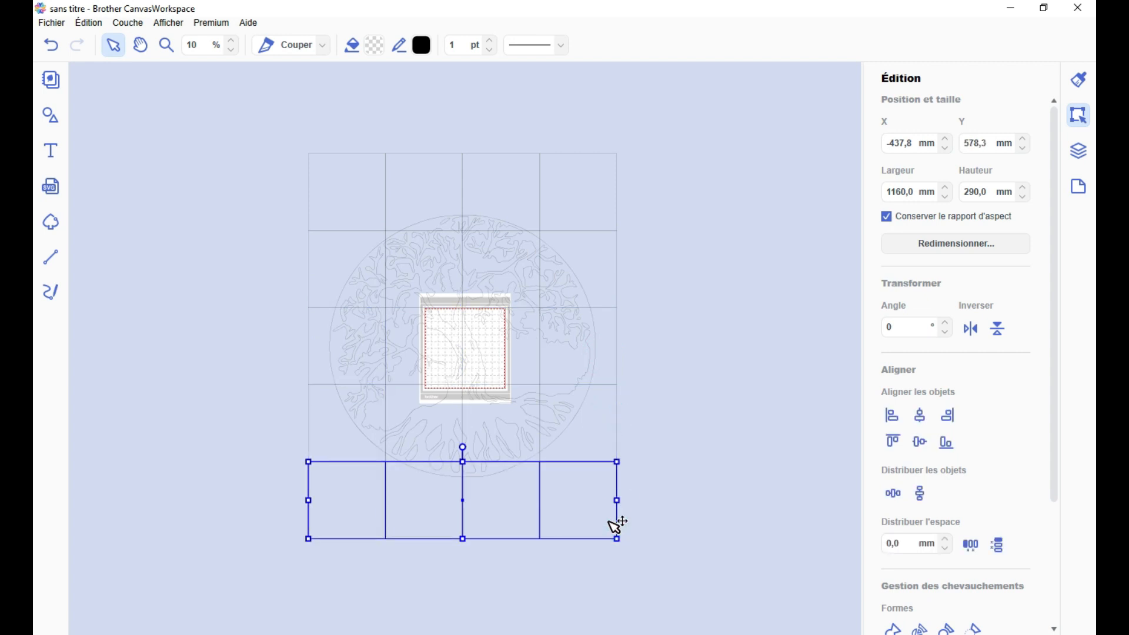
pyautogui.click(699, 529)
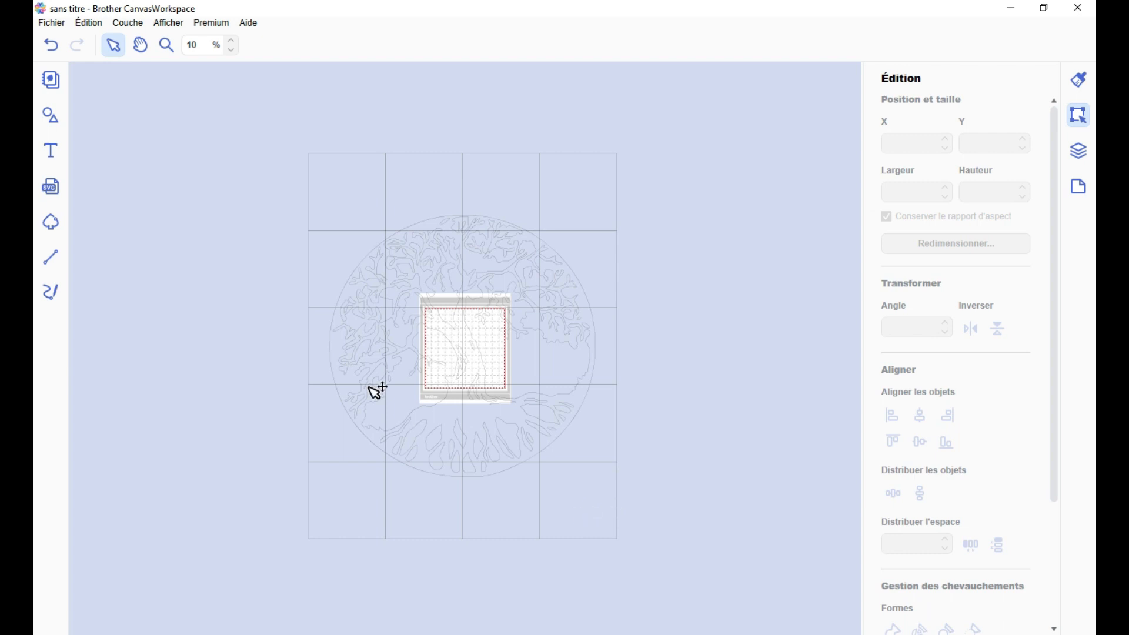
# Delete the square at the grid's lower-right corner, outside the tree circle
pyautogui.moveTo(541, 188); pyautogui.dragTo(329, 189)
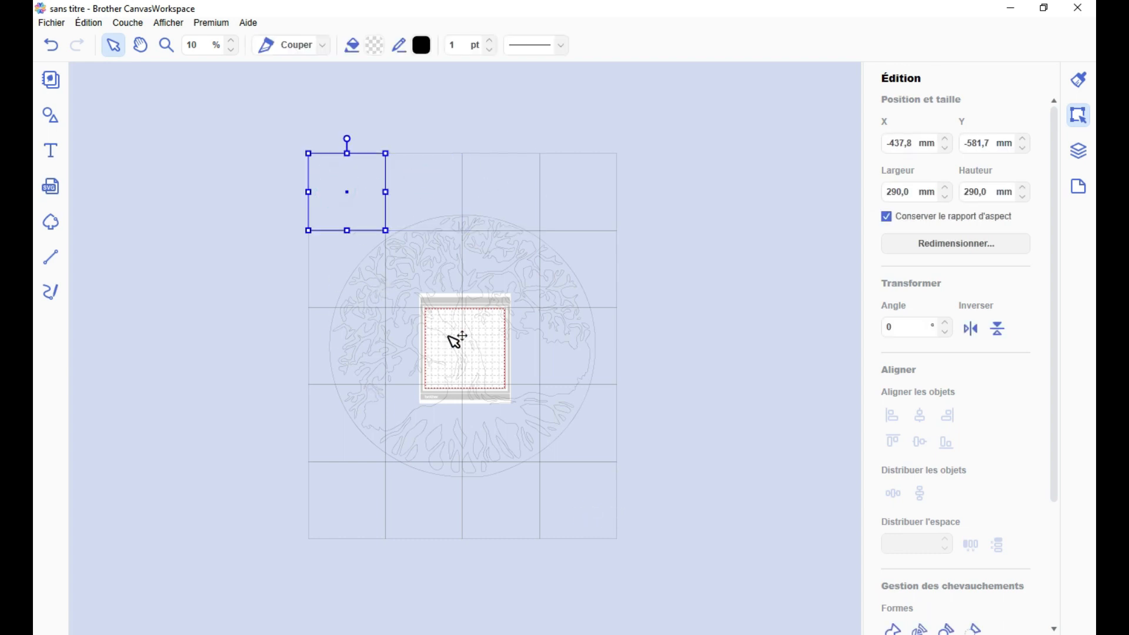
pyautogui.click(588, 513)
pyautogui.press('Delete')
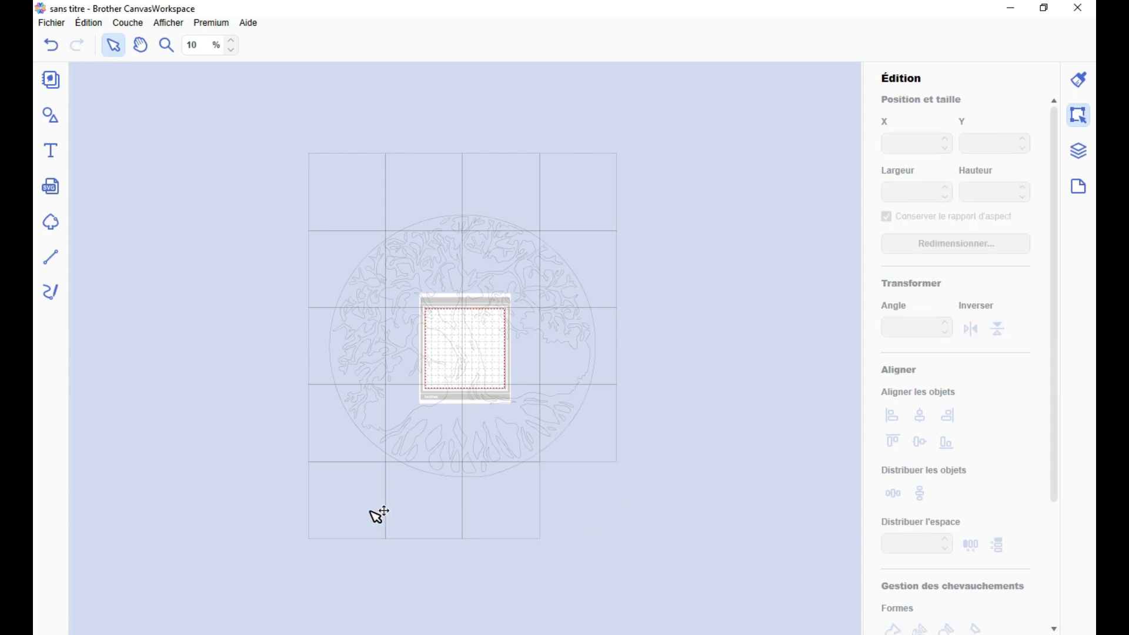
# Delete the grid's lower-left, upper-left and upper-right corner squares, which lie outside the tree circle
pyautogui.click(375, 510)
pyautogui.press('Delete')
pyautogui.click(355, 206)
pyautogui.press('Delete')
pyautogui.click(588, 194)
pyautogui.press('Delete')
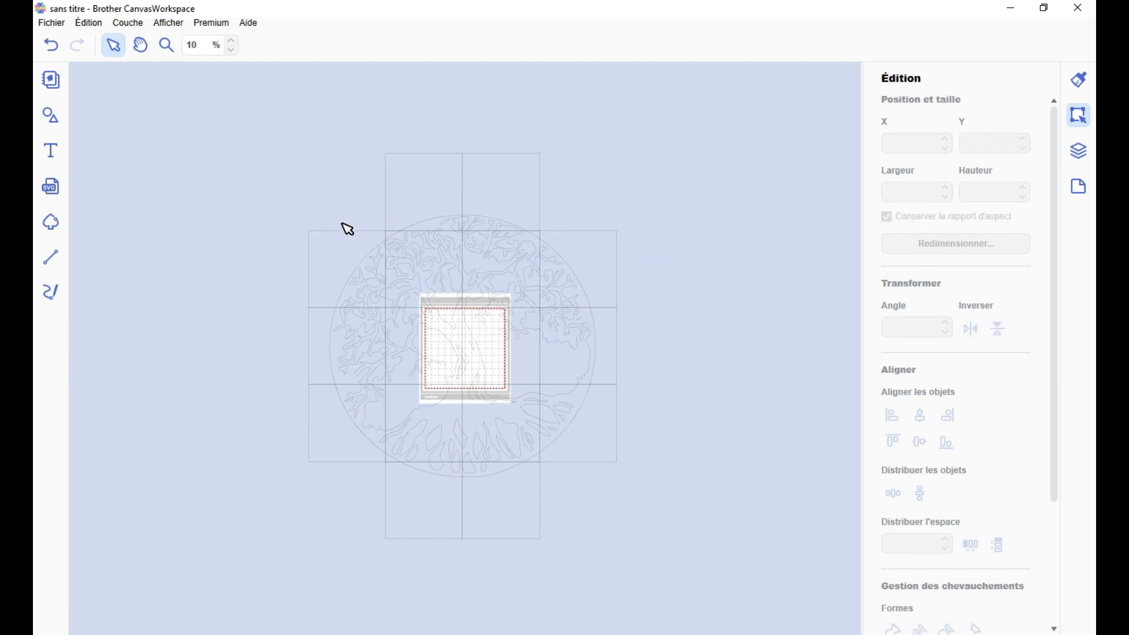
# Divide the tree with the right-hand square of the top row, and with the upper square of the right column
pyautogui.scroll(2, 570, 535)
pyautogui.scroll(-2, 542, 495)
pyautogui.moveTo(578, 214); pyautogui.dragTo(499, 228)
pyautogui.scroll(-1, 924, 600)
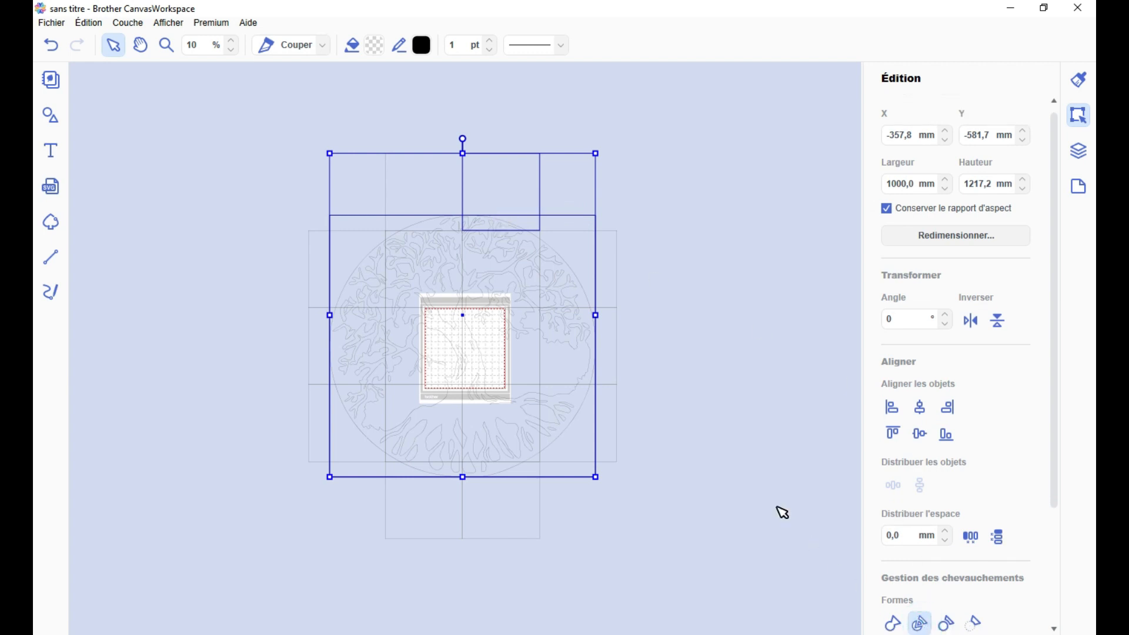
pyautogui.click(665, 266)
pyautogui.moveTo(670, 241); pyautogui.dragTo(563, 283)
pyautogui.click(927, 623)
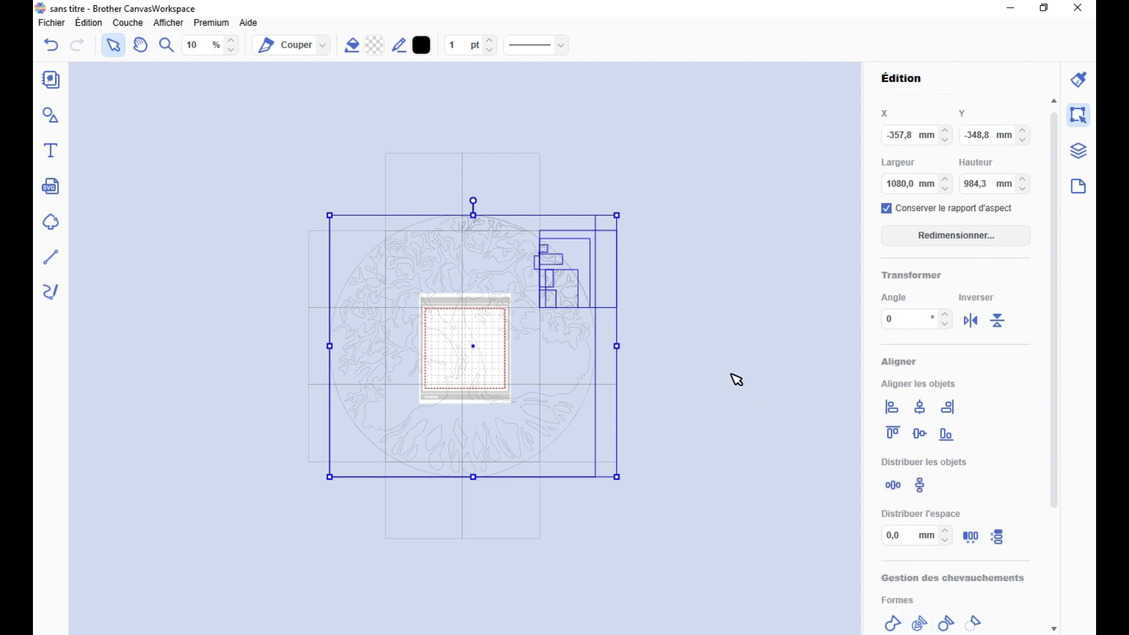
# Divide the tree with the middle square and with the lower square of the grid's right column
pyautogui.click(707, 363)
pyautogui.moveTo(679, 333); pyautogui.dragTo(574, 343)
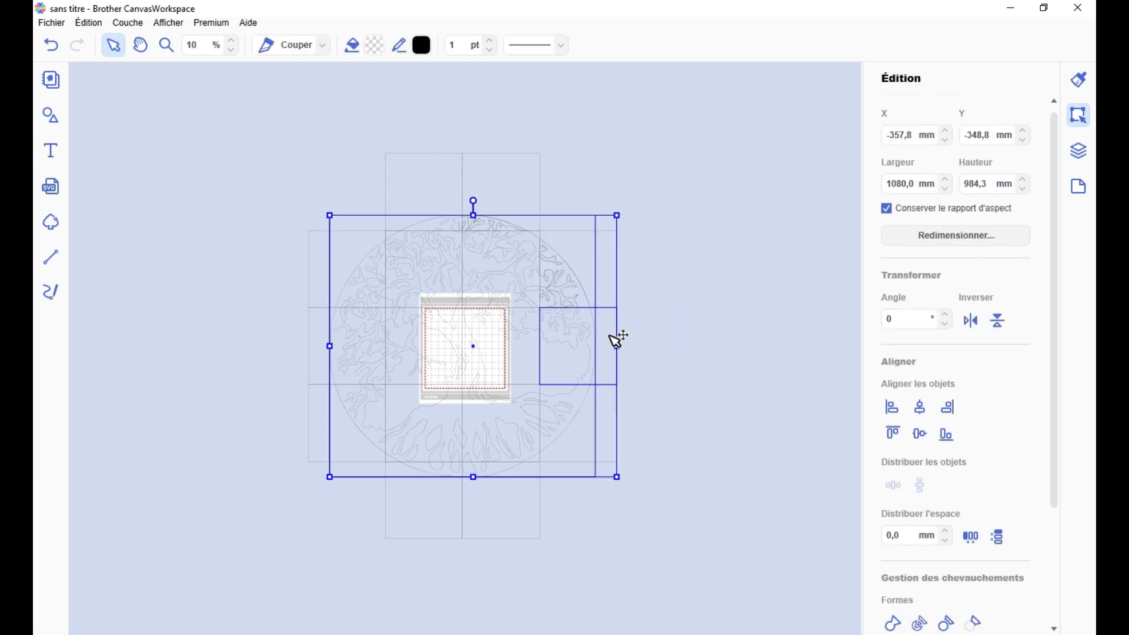
pyautogui.click(923, 624)
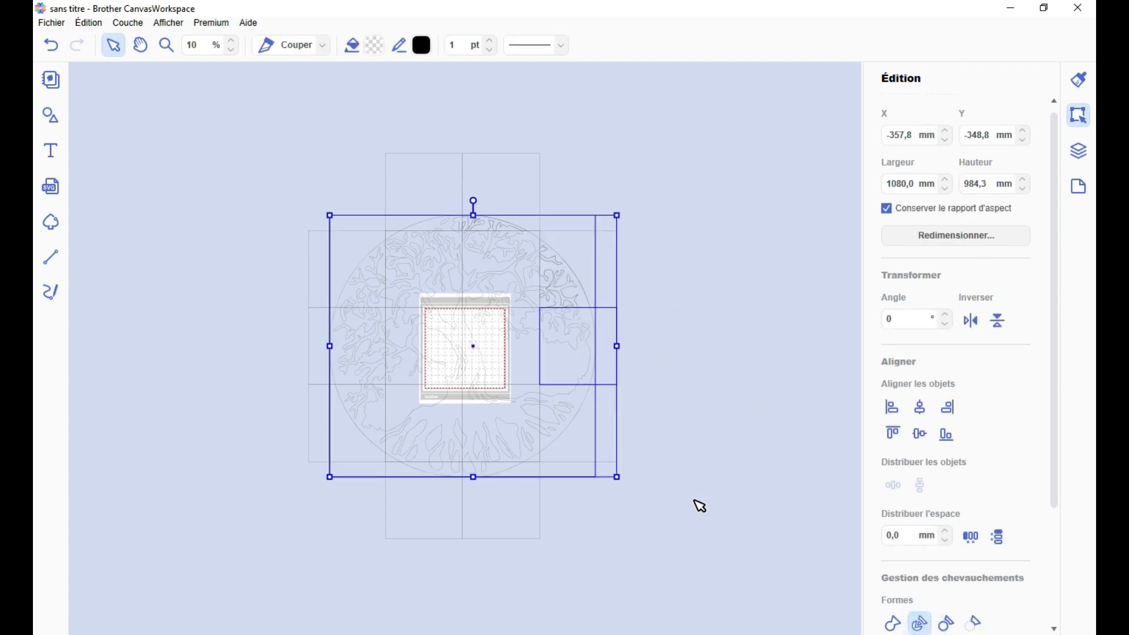
pyautogui.moveTo(670, 526); pyautogui.dragTo(560, 412)
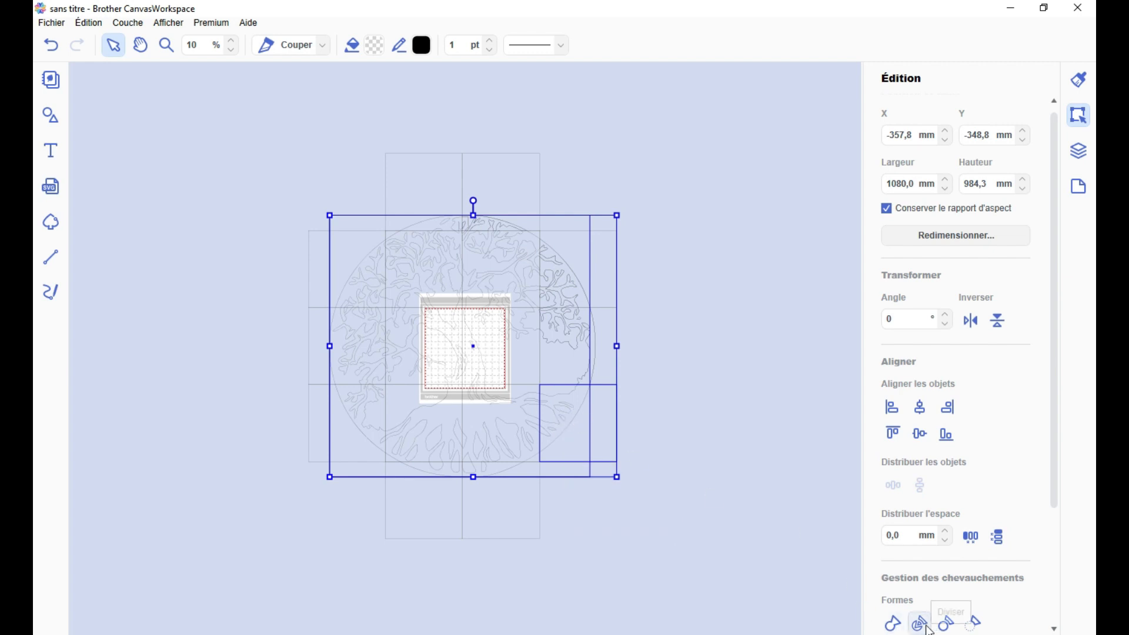
pyautogui.click(925, 624)
pyautogui.click(609, 537)
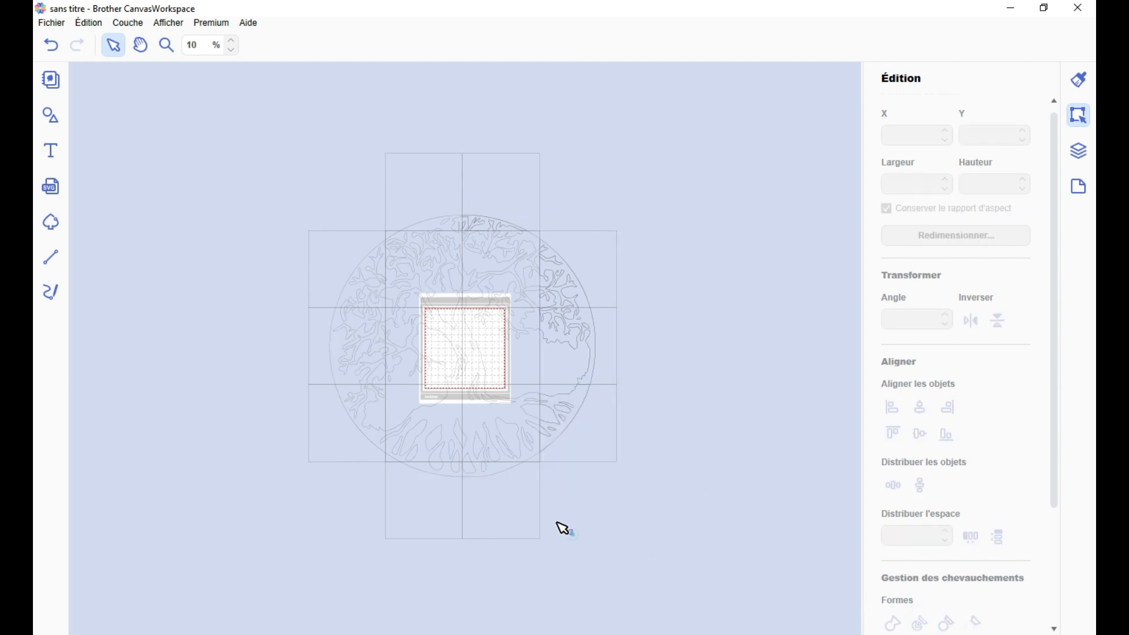
# Divide the tree with the two squares of the bottom row and the lower square of the left column
pyautogui.moveTo(570, 534); pyautogui.dragTo(465, 469)
pyautogui.click(923, 625)
pyautogui.click(340, 525)
pyautogui.moveTo(340, 525); pyautogui.dragTo(335, 436)
pyautogui.click(921, 624)
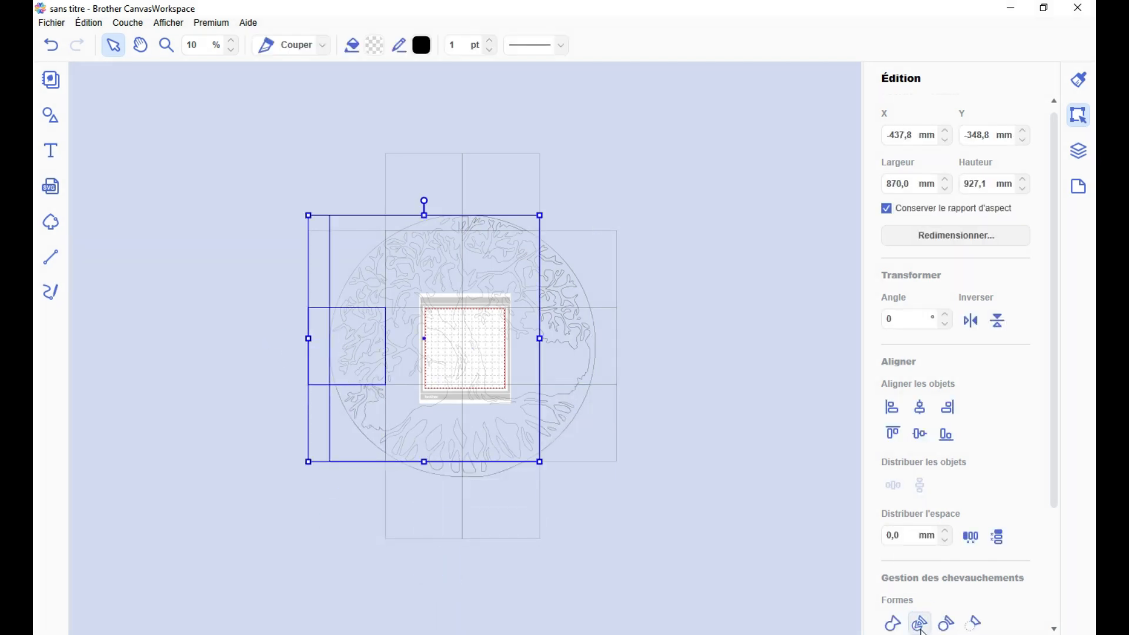
# Divide the tree with the left column's middle and upper squares and the remaining square of the top row
pyautogui.click(921, 624)
pyautogui.moveTo(258, 241); pyautogui.dragTo(356, 276)
pyautogui.click(921, 625)
pyautogui.click(736, 410)
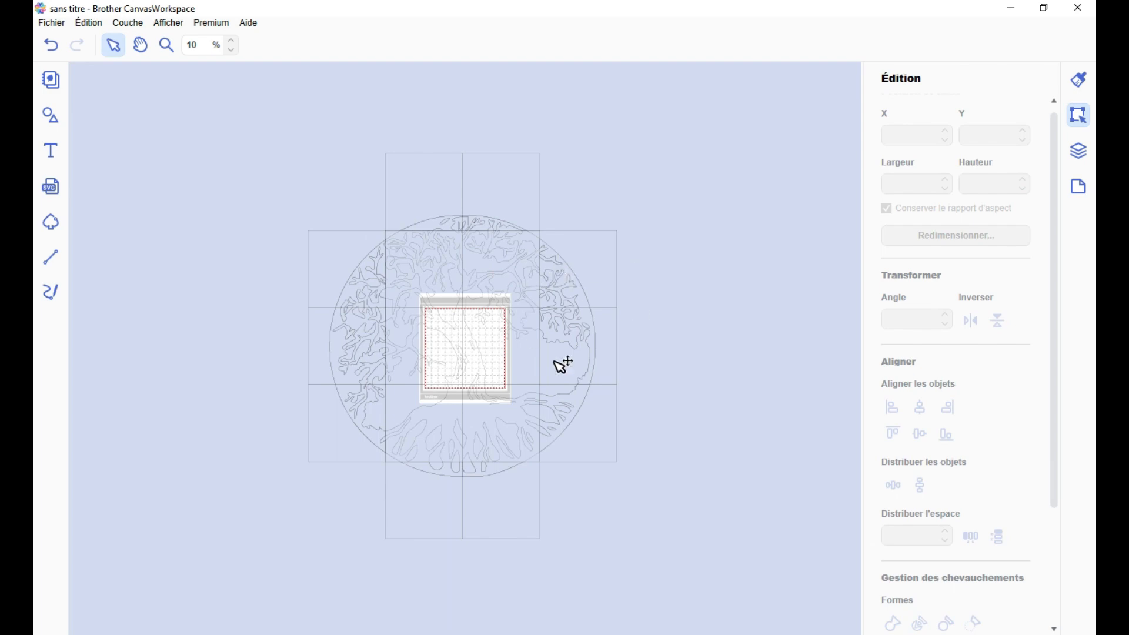
# Group the top row's left square with its tree fragments and move the group up, away from the grid
pyautogui.scroll(3, 446, 196)
pyautogui.scroll(5, 482, 376)
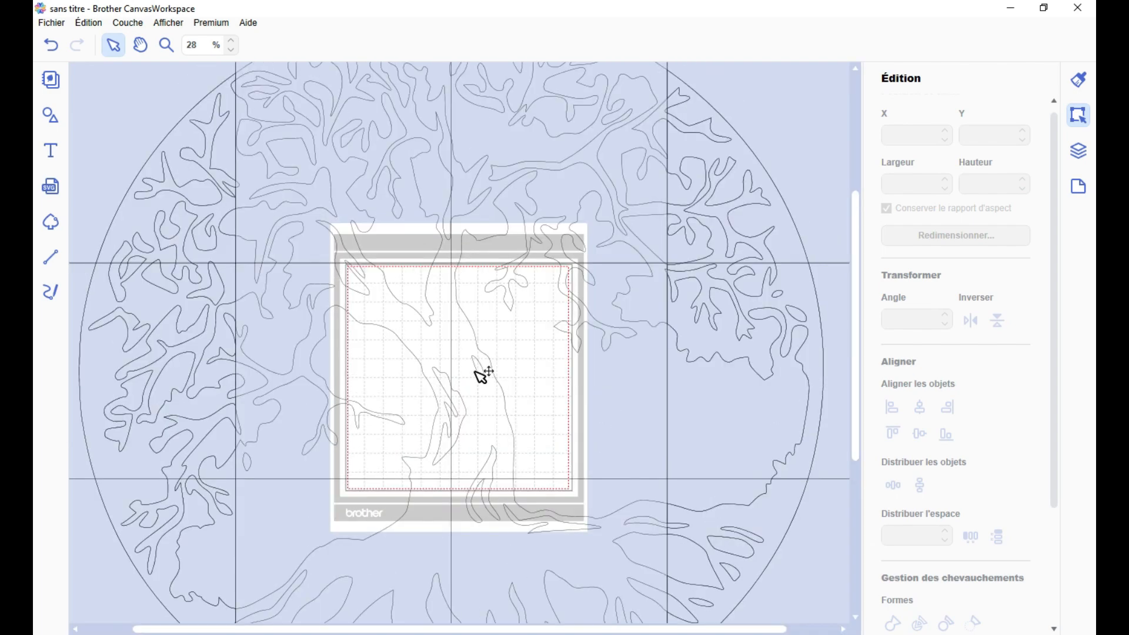
pyautogui.click(114, 291)
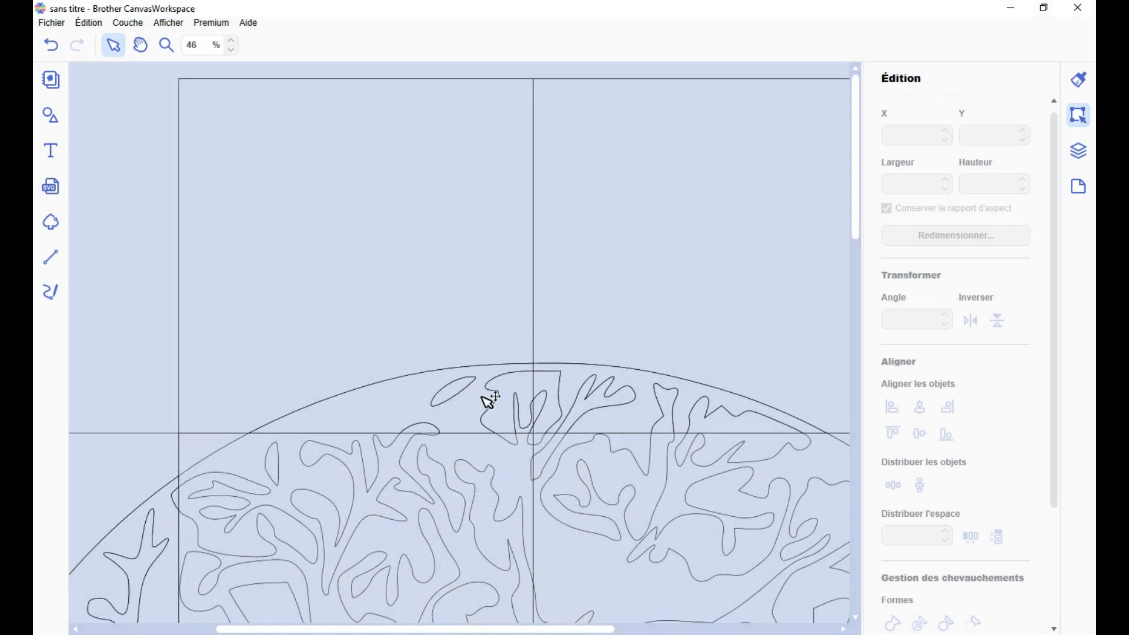
pyautogui.moveTo(94, 270); pyautogui.dragTo(533, 434)
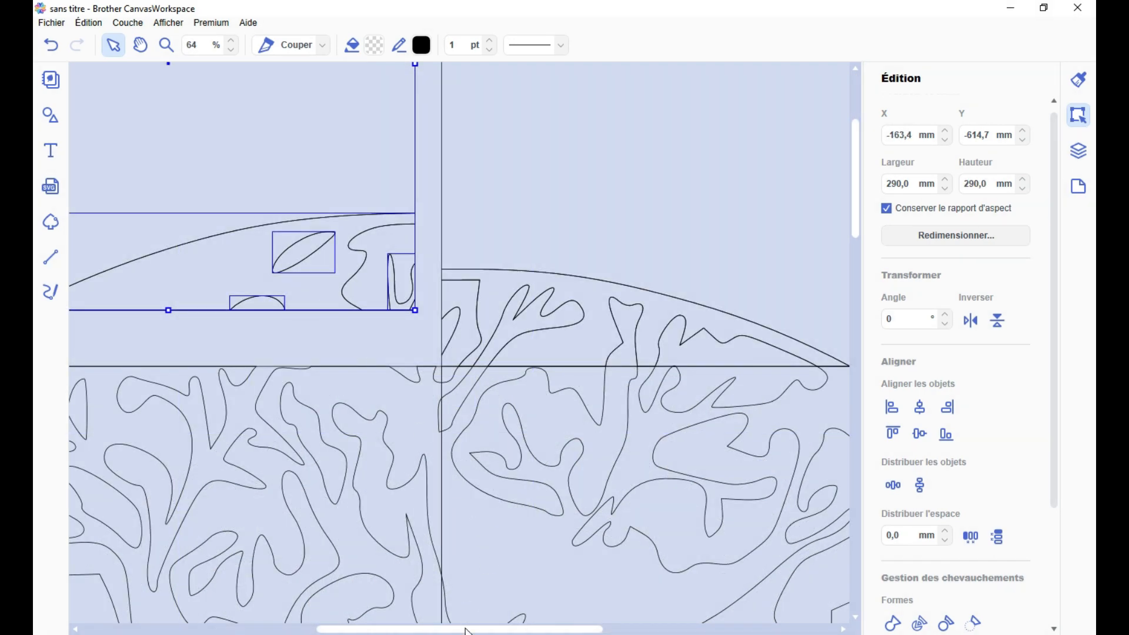
pyautogui.moveTo(468, 628); pyautogui.dragTo(396, 627)
pyautogui.scroll(3, 383, 552)
pyautogui.hotkey('ctrl', 'g')
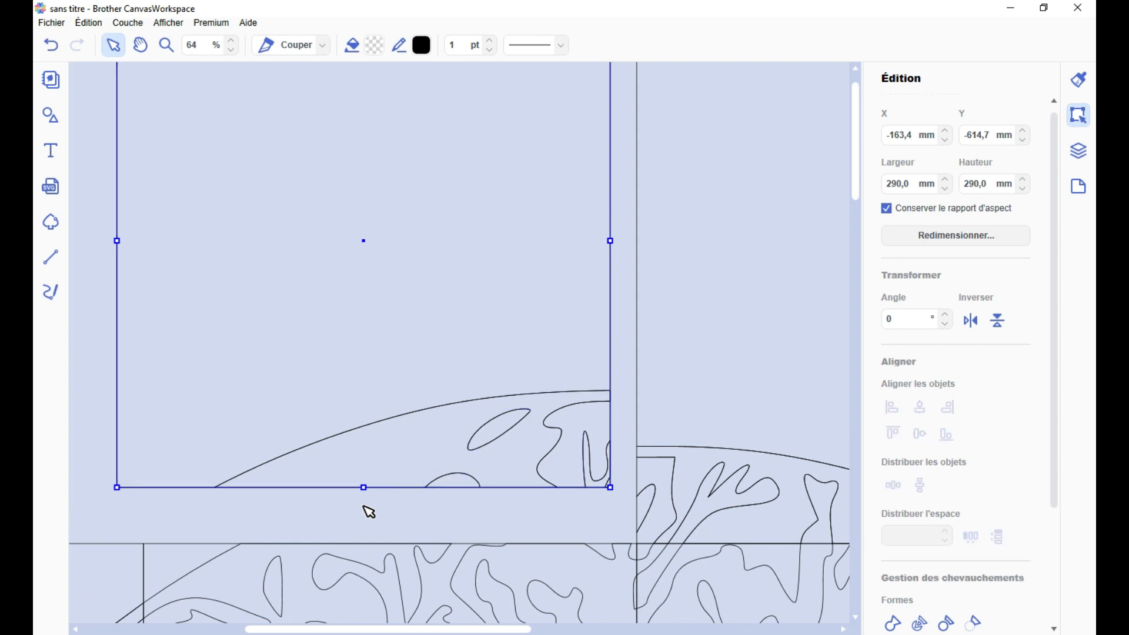
pyautogui.moveTo(425, 419); pyautogui.dragTo(410, 275)
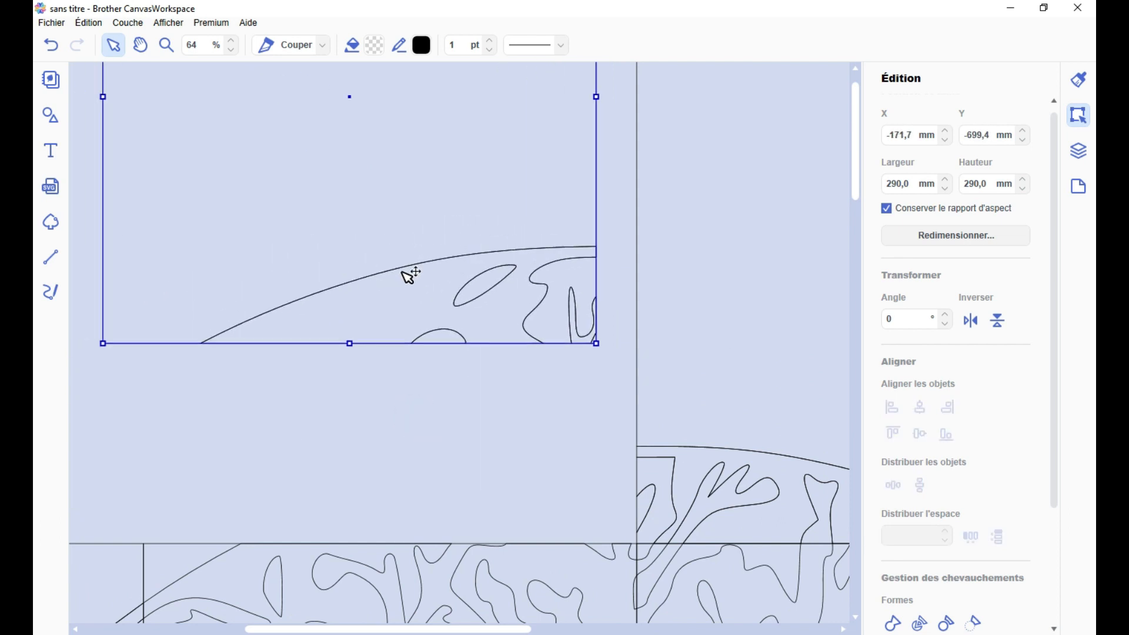
# Group the top row's right square with its tree fragments and move it up beside the first separated piece
pyautogui.scroll(-1, 548, 445)
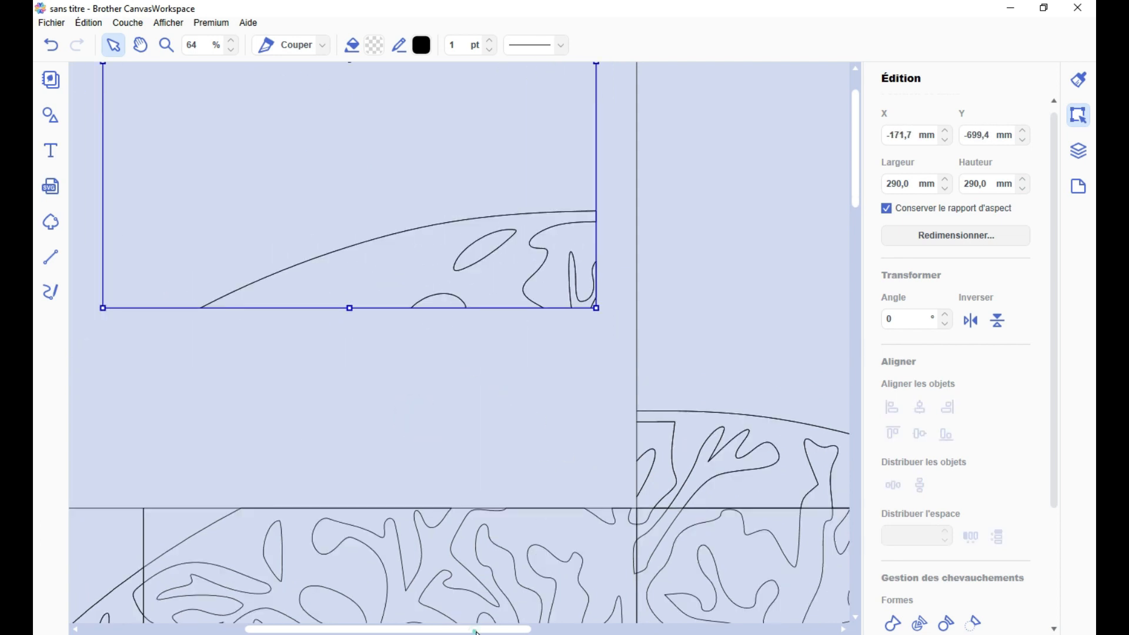
pyautogui.moveTo(477, 630); pyautogui.dragTo(613, 629)
pyautogui.moveTo(221, 423); pyautogui.dragTo(778, 506)
pyautogui.moveTo(512, 461); pyautogui.dragTo(507, 259)
# Group the right column's upper square with its tree fragments and move it outward to the upper right
pyautogui.scroll(-4, 482, 412)
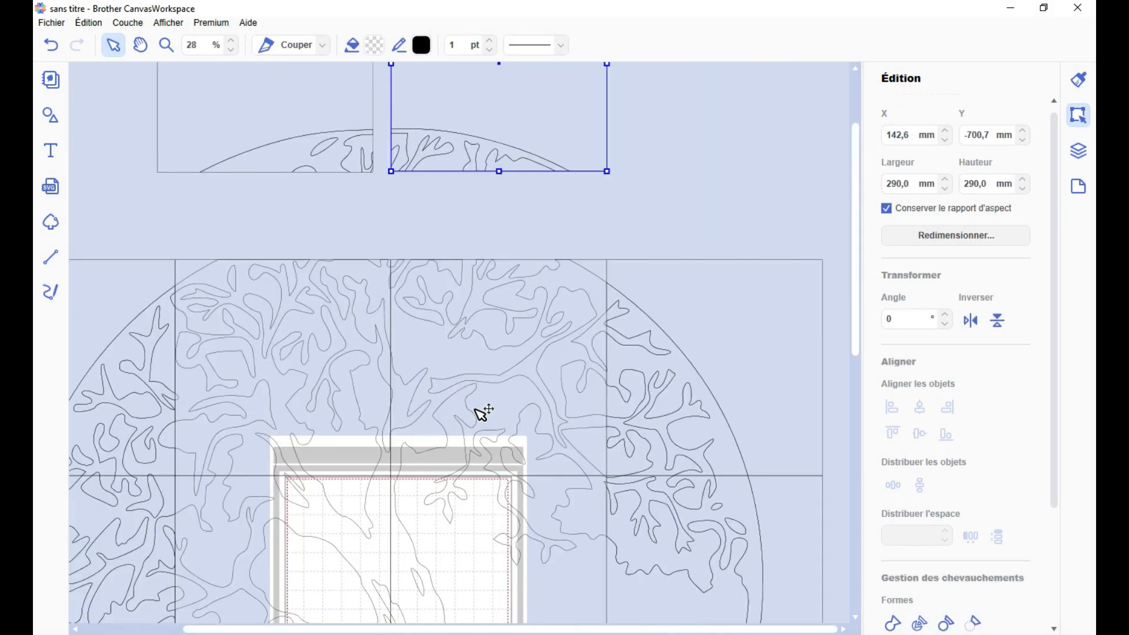
pyautogui.scroll(-5, 323, 411)
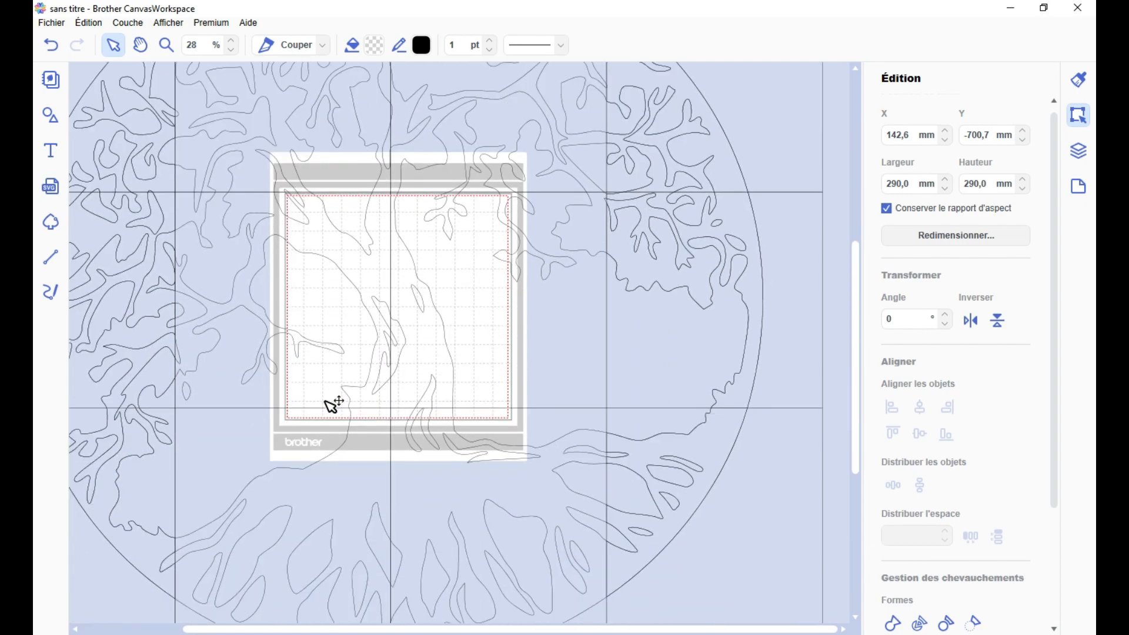
pyautogui.scroll(-1, 452, 462)
pyautogui.scroll(4, 524, 411)
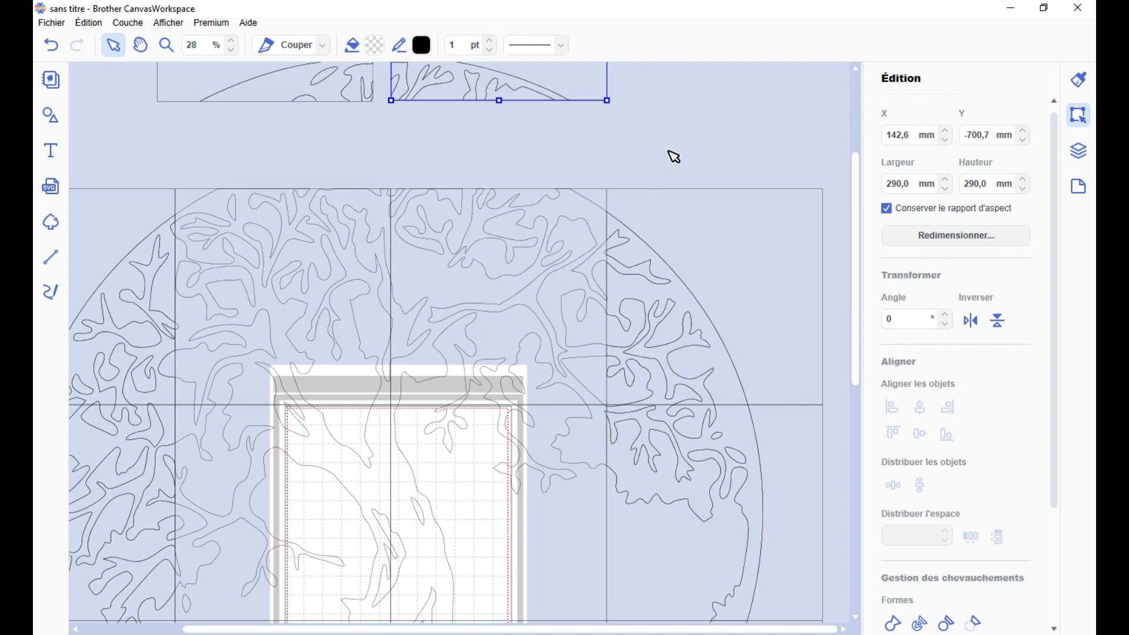
pyautogui.moveTo(668, 151); pyautogui.dragTo(639, 384)
pyautogui.moveTo(616, 154); pyautogui.dragTo(712, 403)
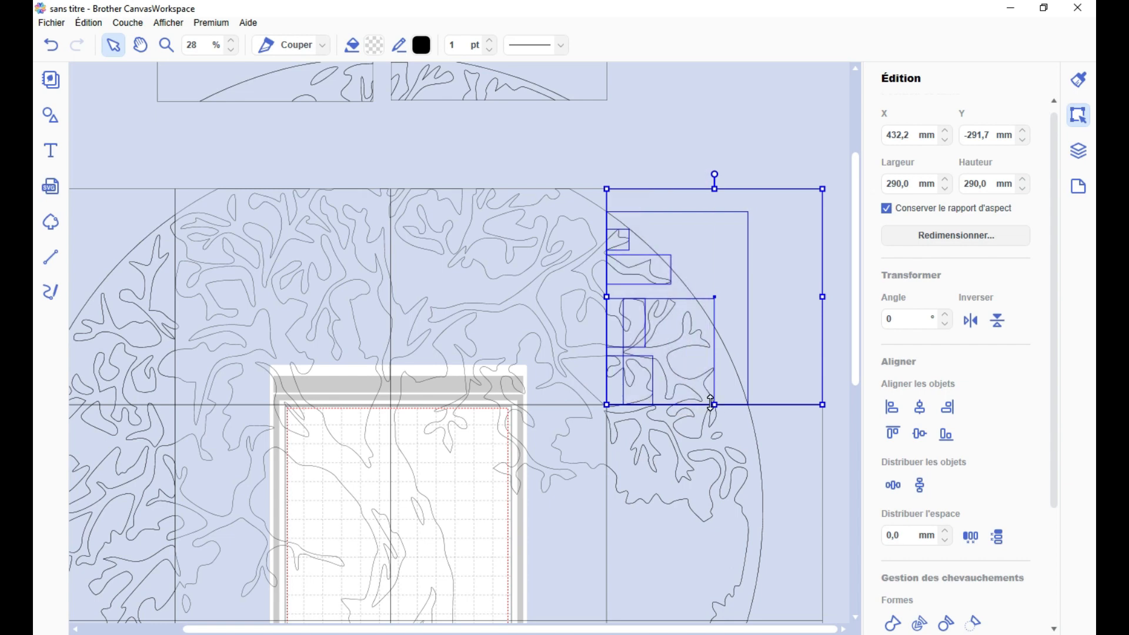
pyautogui.moveTo(677, 283); pyautogui.dragTo(774, 232)
pyautogui.scroll(-3, 700, 329)
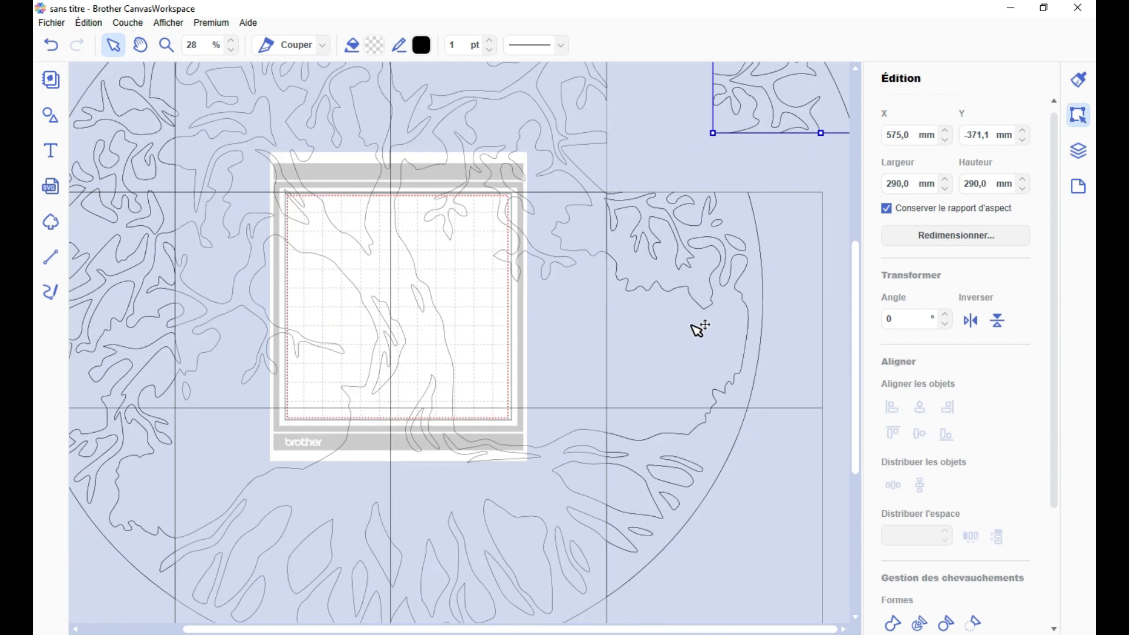
# Group the right column's middle and lower squares each with their tree fragments and move both pieces outward to the right
pyautogui.moveTo(828, 165); pyautogui.dragTo(612, 405)
pyautogui.moveTo(694, 329); pyautogui.dragTo(759, 308)
pyautogui.scroll(-3, 732, 329)
pyautogui.moveTo(740, 351); pyautogui.dragTo(778, 448)
pyautogui.moveTo(722, 320); pyautogui.dragTo(788, 366)
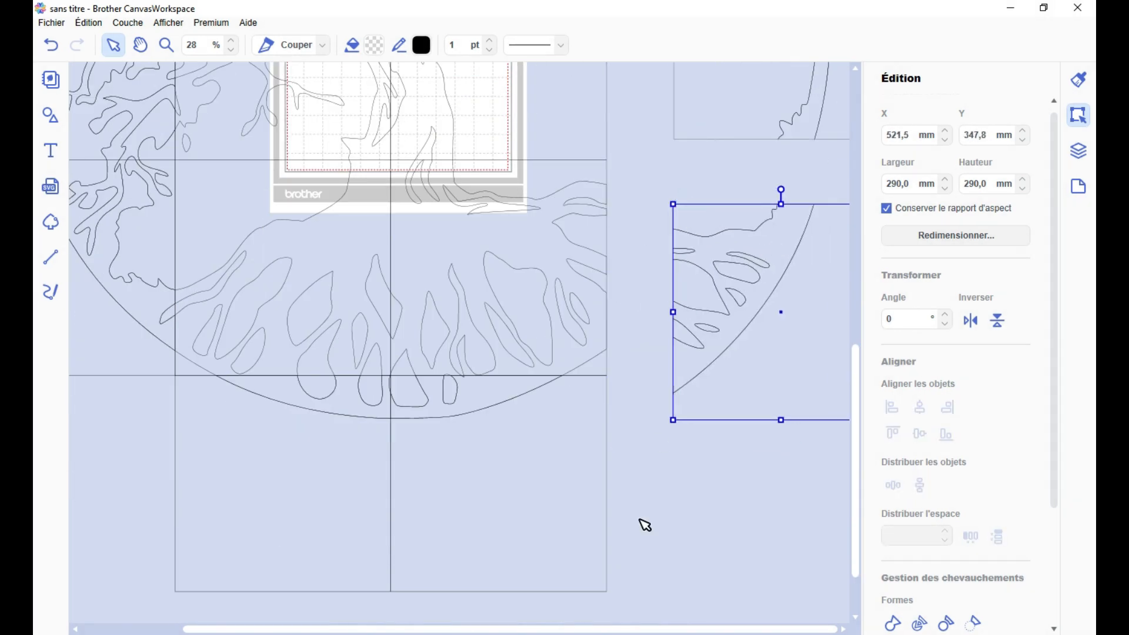
# Group the two bottom-row squares each with their tree fragments and move both pieces down from the grid
pyautogui.moveTo(642, 522); pyautogui.dragTo(588, 547)
pyautogui.moveTo(529, 482); pyautogui.dragTo(554, 515)
pyautogui.scroll(-1, 470, 529)
pyautogui.moveTo(397, 553); pyautogui.dragTo(252, 317)
pyautogui.moveTo(306, 376); pyautogui.dragTo(291, 458)
# Group the left column's lower and middle squares each with their tree fragments and move both pieces outward to the left
pyautogui.moveTo(390, 629); pyautogui.dragTo(289, 629)
pyautogui.scroll(7, 282, 579)
pyautogui.moveTo(278, 570); pyautogui.dragTo(139, 328)
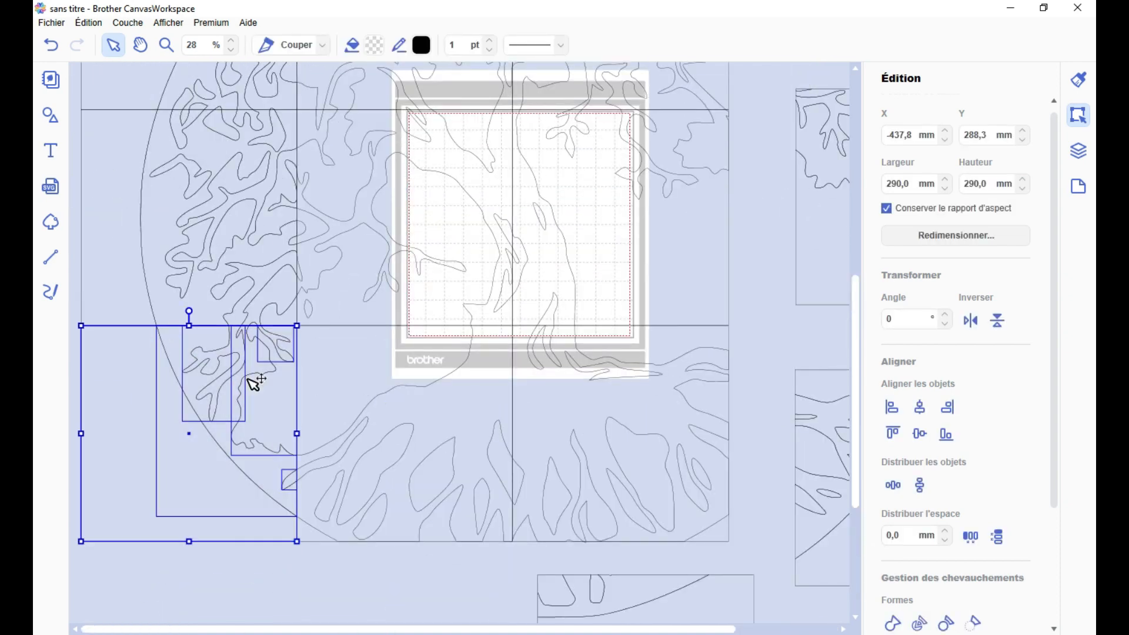
pyautogui.moveTo(249, 379); pyautogui.dragTo(217, 436)
pyautogui.scroll(3, 264, 447)
pyautogui.moveTo(293, 451); pyautogui.dragTo(170, 215)
pyautogui.moveTo(271, 240); pyautogui.dragTo(234, 274)
# Group the left column's upper square with its tree fragments and move it outward to the left
pyautogui.scroll(3, 253, 329)
pyautogui.moveTo(293, 444); pyautogui.dragTo(159, 236)
pyautogui.moveTo(293, 189); pyautogui.dragTo(136, 434)
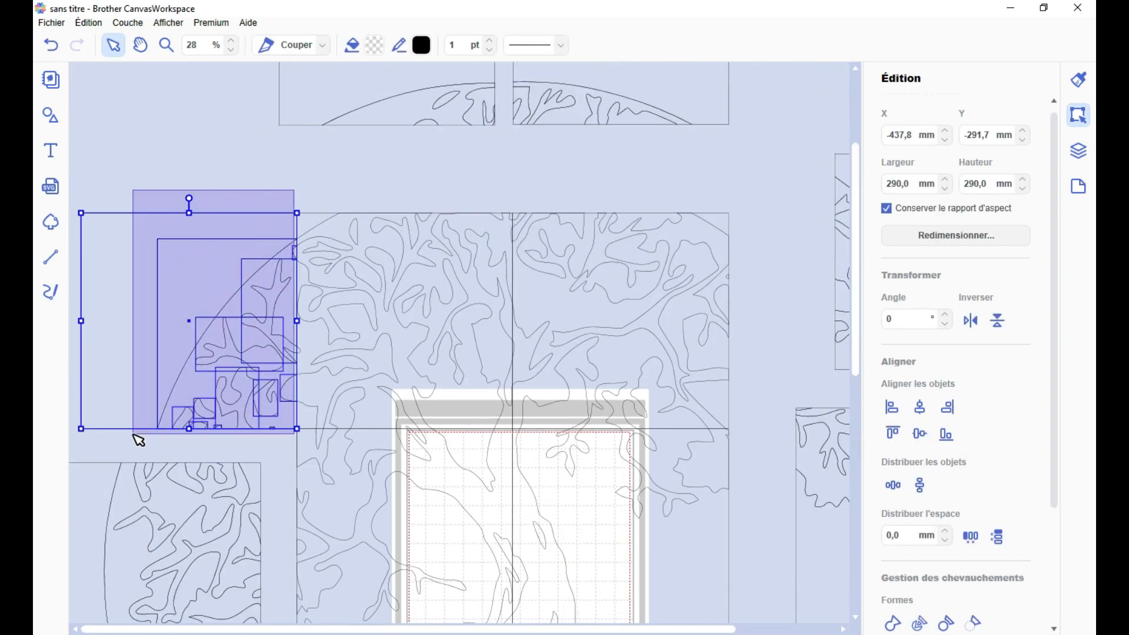
pyautogui.moveTo(223, 352); pyautogui.dragTo(186, 346)
# Divide the remaining central part of the tree with the six inner grid squares
pyautogui.moveTo(388, 177); pyautogui.dragTo(398, 224)
pyautogui.moveTo(422, 369); pyautogui.dragTo(424, 374)
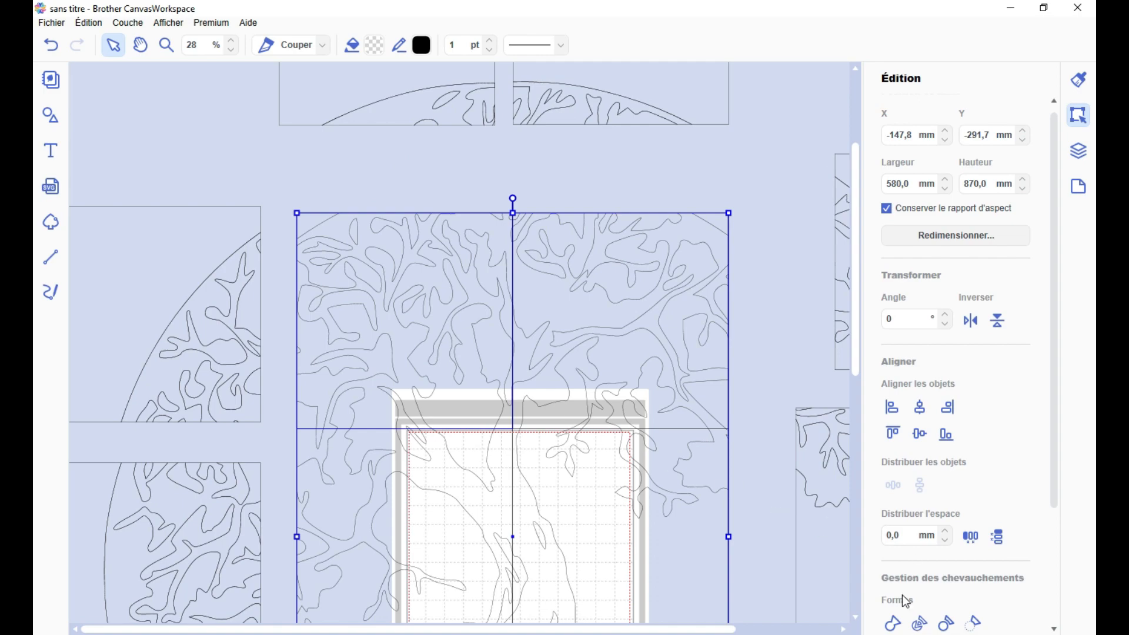
pyautogui.click(919, 623)
pyautogui.moveTo(658, 171); pyautogui.dragTo(613, 376)
pyautogui.click(919, 623)
pyautogui.scroll(-4, 751, 504)
pyautogui.moveTo(751, 504); pyautogui.dragTo(682, 447)
pyautogui.click(919, 623)
pyautogui.scroll(-4, 761, 486)
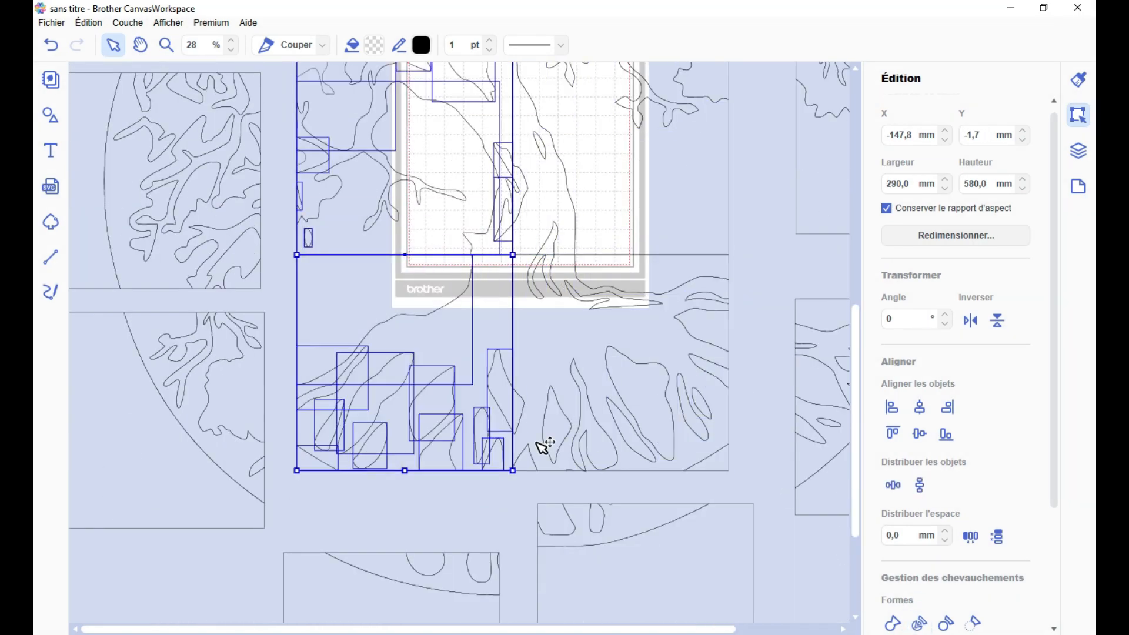
# Group the two upper inner squares and the middle-left inner square with their fragments, and move each piece apart
pyautogui.scroll(12, 536, 442)
pyautogui.moveTo(522, 219); pyautogui.dragTo(751, 424)
pyautogui.moveTo(521, 214); pyautogui.dragTo(427, 356)
pyautogui.scroll(-7, 432, 355)
pyautogui.moveTo(289, 203); pyautogui.dragTo(499, 426)
pyautogui.moveTo(497, 425); pyautogui.dragTo(480, 401)
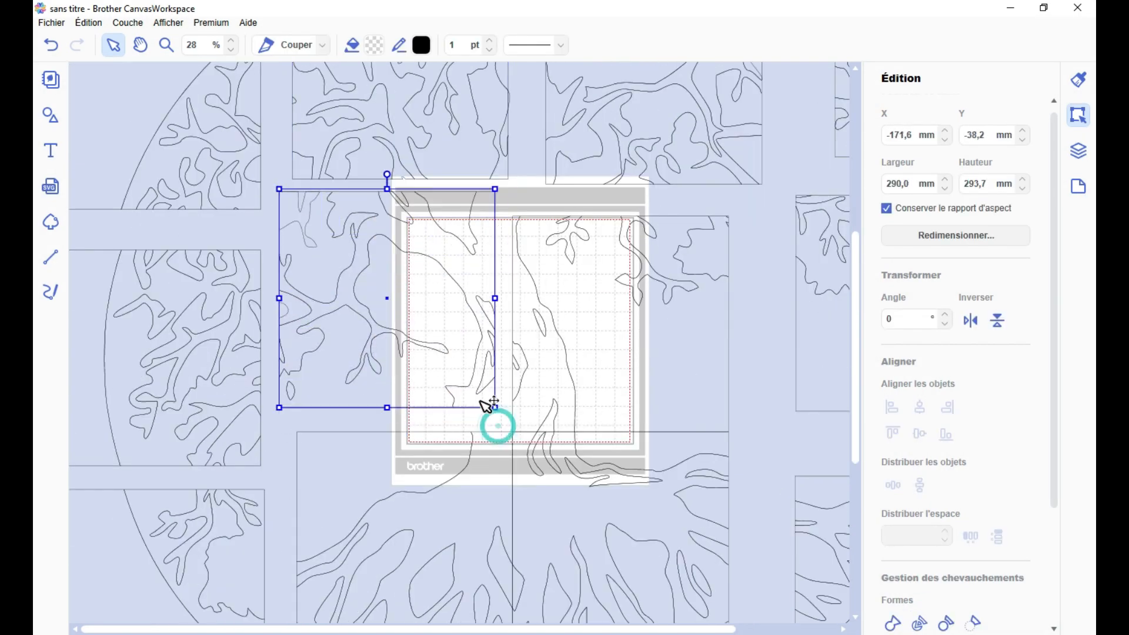
# Group the middle-right and two lower inner squares with their tree fragments, and move each piece apart
pyautogui.moveTo(502, 205); pyautogui.dragTo(602, 416)
pyautogui.moveTo(566, 382); pyautogui.dragTo(591, 362)
pyautogui.scroll(-6, 591, 362)
pyautogui.moveTo(755, 245); pyautogui.dragTo(561, 464)
pyautogui.moveTo(287, 483); pyautogui.dragTo(516, 259)
pyautogui.moveTo(505, 285); pyautogui.dragTo(502, 316)
pyautogui.scroll(-6, 536, 412)
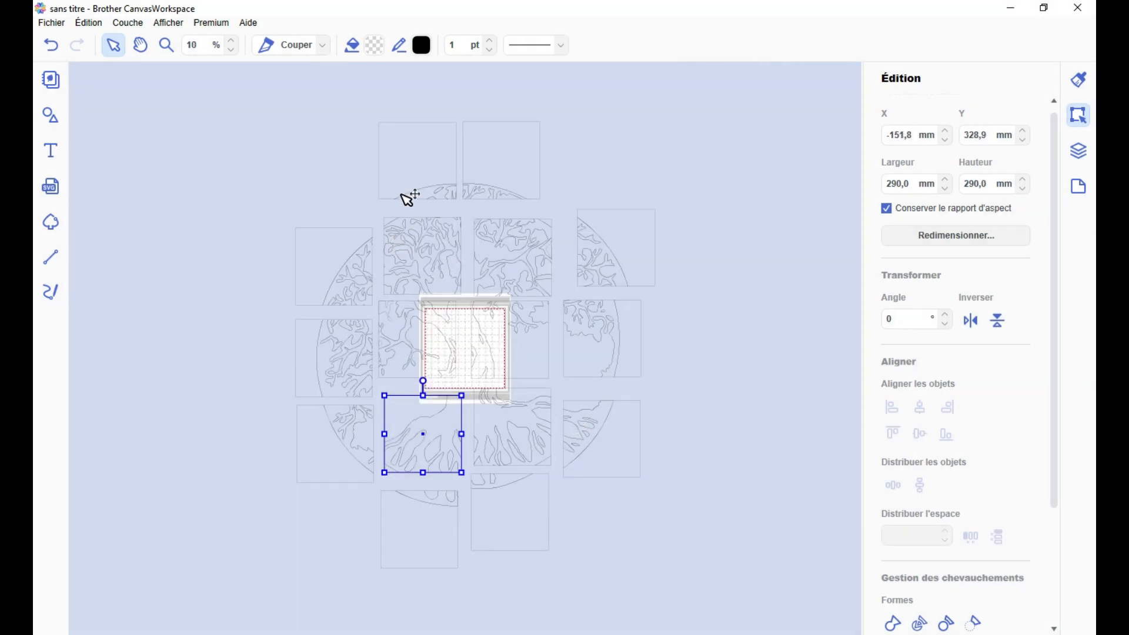
# Select the left piece of the top row and ungroup it into its square and tree fragments
pyautogui.scroll(5, 410, 198)
pyautogui.scroll(8, 429, 368)
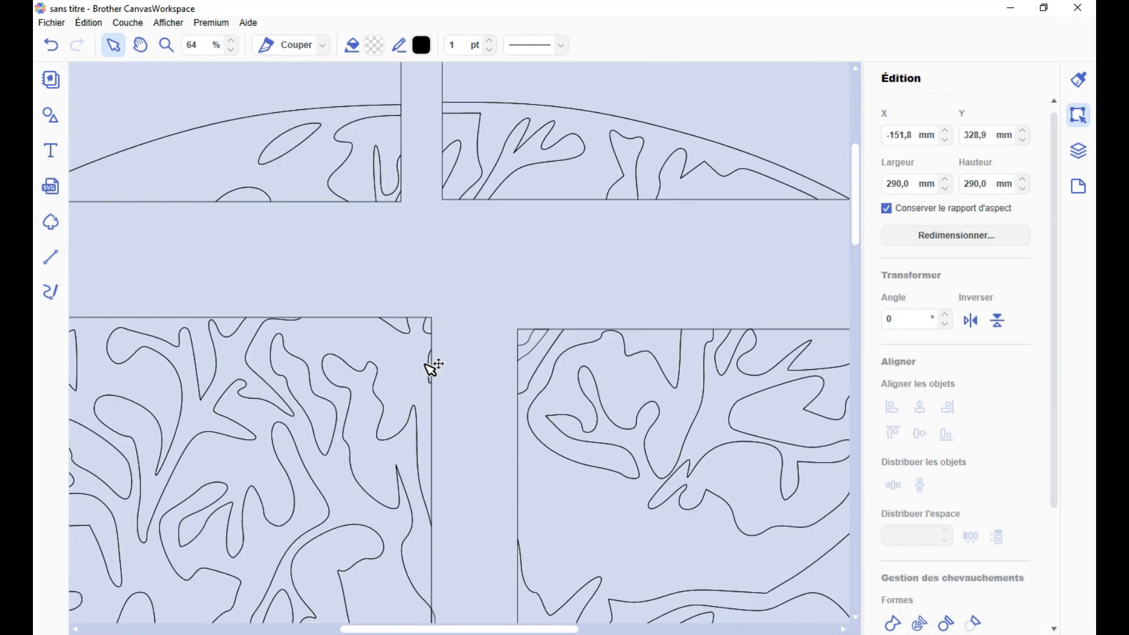
pyautogui.scroll(5, 432, 369)
pyautogui.moveTo(483, 633); pyautogui.dragTo(411, 629)
pyautogui.scroll(1, 453, 521)
pyautogui.click(456, 377)
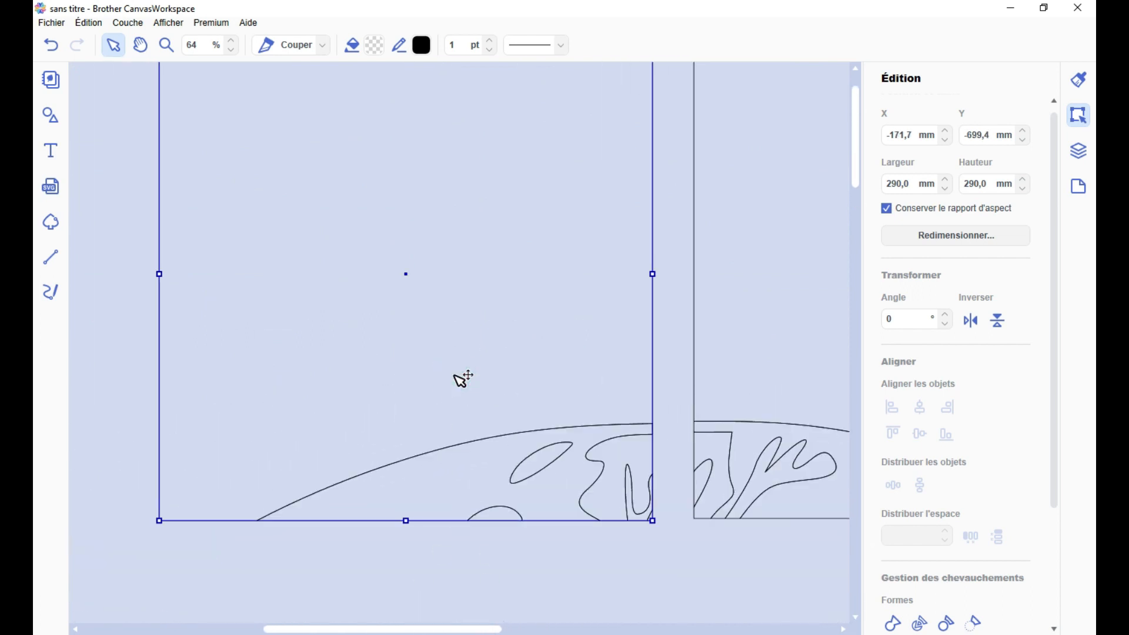
pyautogui.click(665, 349)
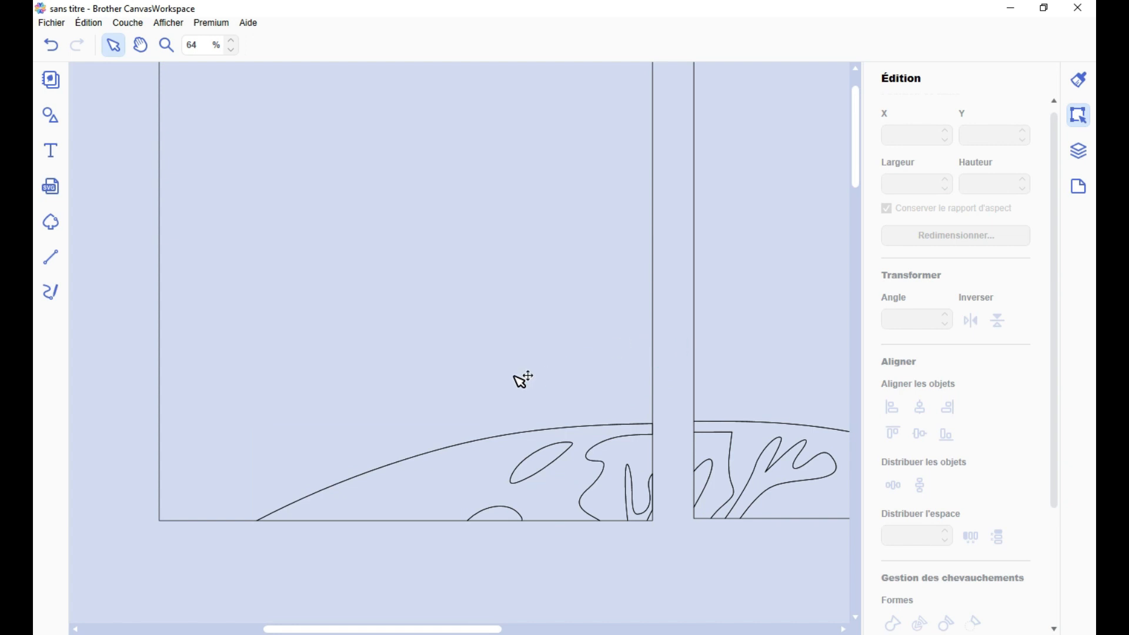
# Delete the 290 mm square outline around the top row's left tree fragment
pyautogui.scroll(-2, 521, 380)
pyautogui.click(492, 361)
pyautogui.click(531, 413)
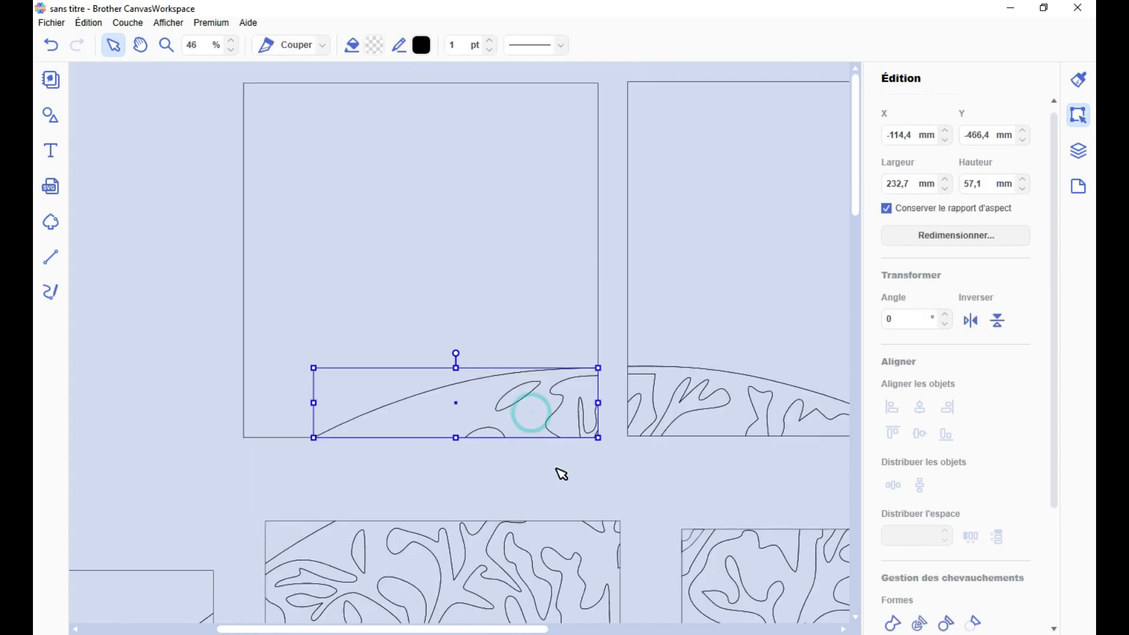
pyautogui.click(556, 469)
pyautogui.click(495, 277)
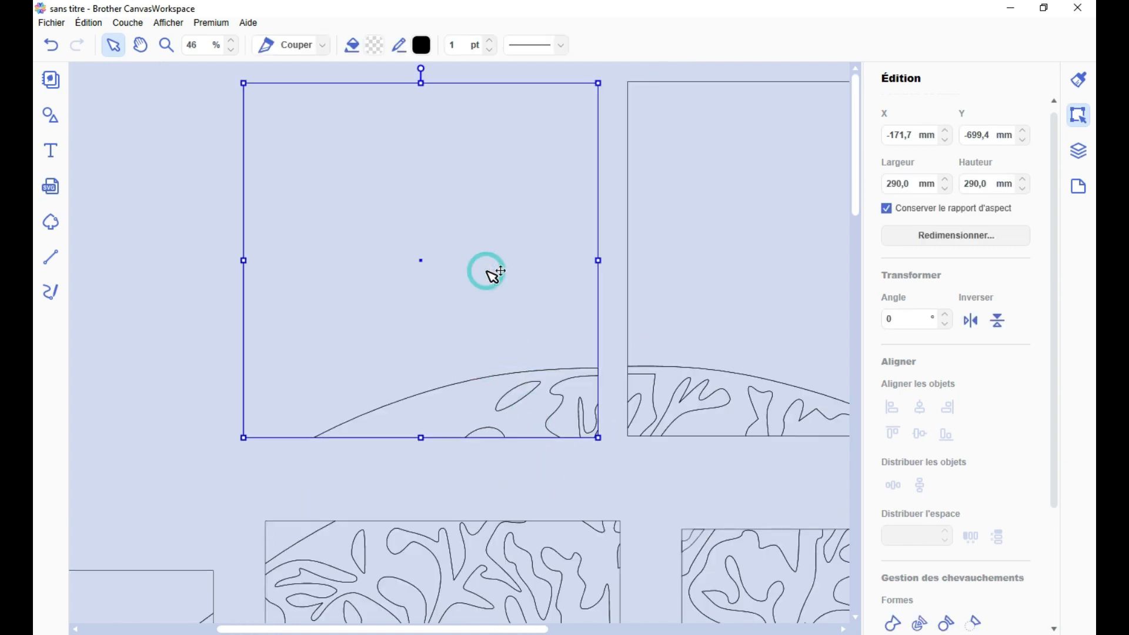
pyautogui.press('Delete')
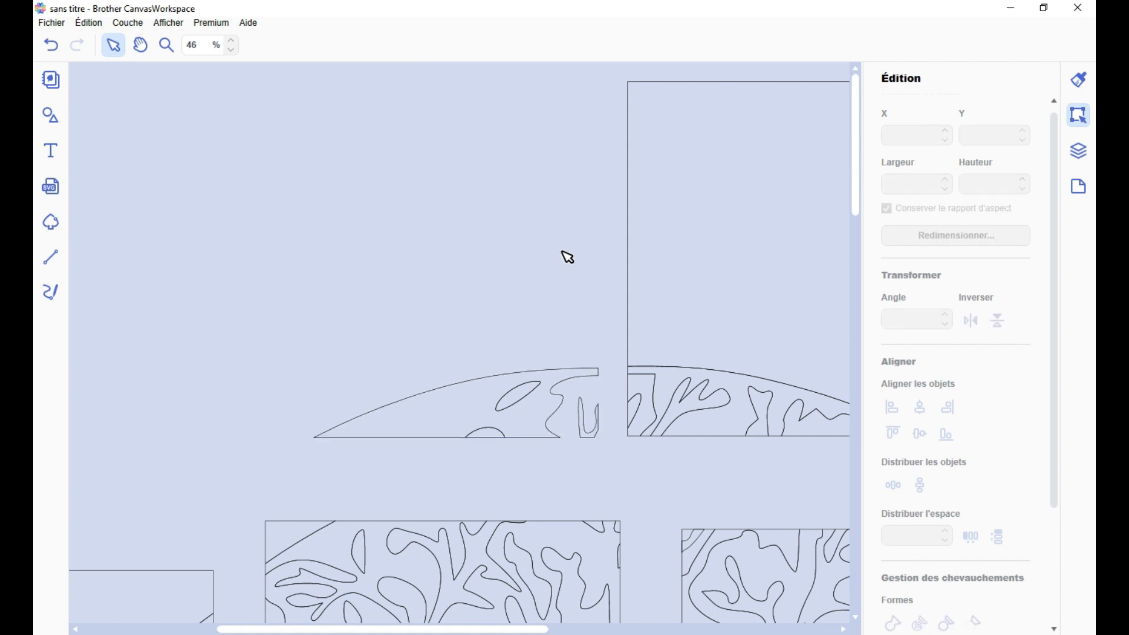
# Group the shapes of the top-left tree fragment and move them up and left, clear of the other pieces
pyautogui.click(496, 434)
pyautogui.click(598, 473)
pyautogui.moveTo(595, 309); pyautogui.dragTo(343, 449)
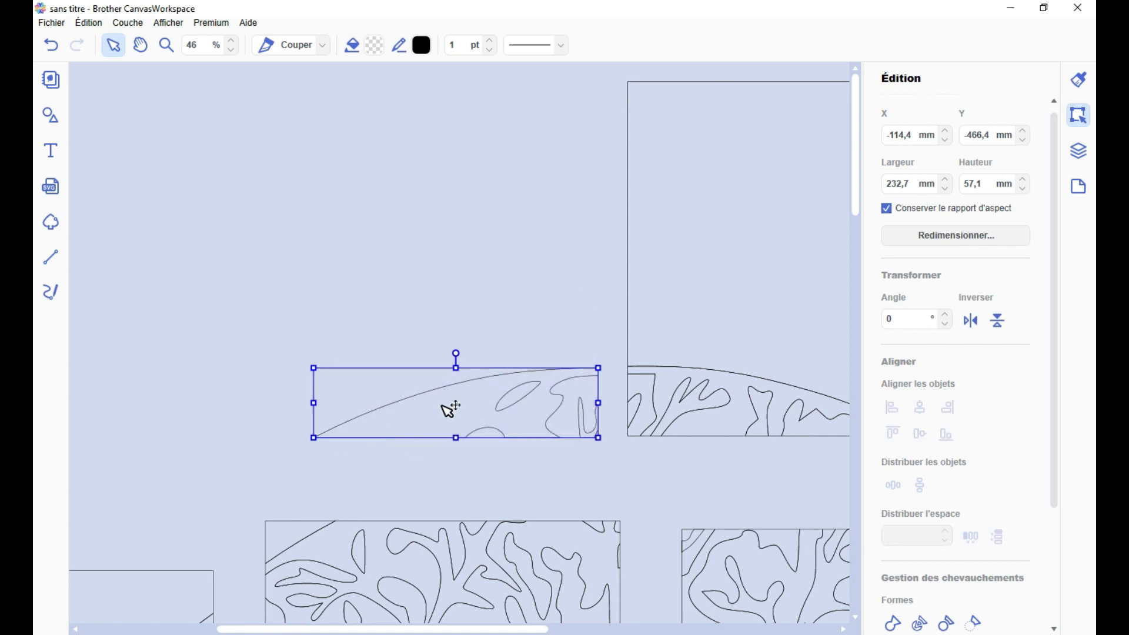
pyautogui.moveTo(446, 405); pyautogui.dragTo(365, 273)
pyautogui.click(561, 376)
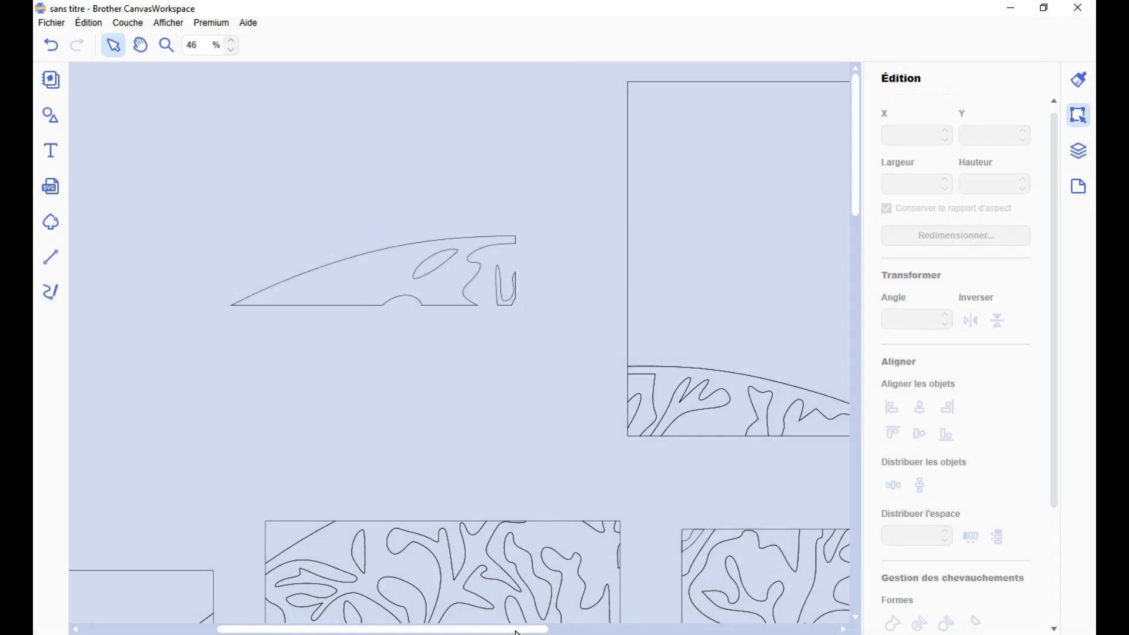
# Delete the 290 mm square outline around the top row's right tree fragment
pyautogui.moveTo(517, 630); pyautogui.dragTo(633, 631)
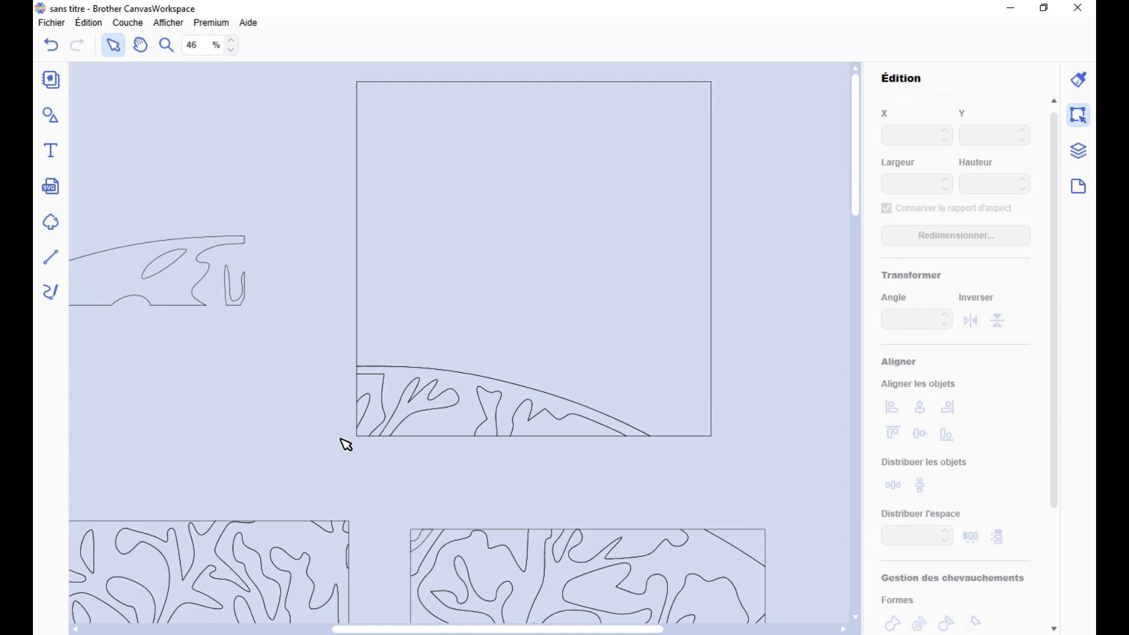
pyautogui.scroll(-5, 346, 445)
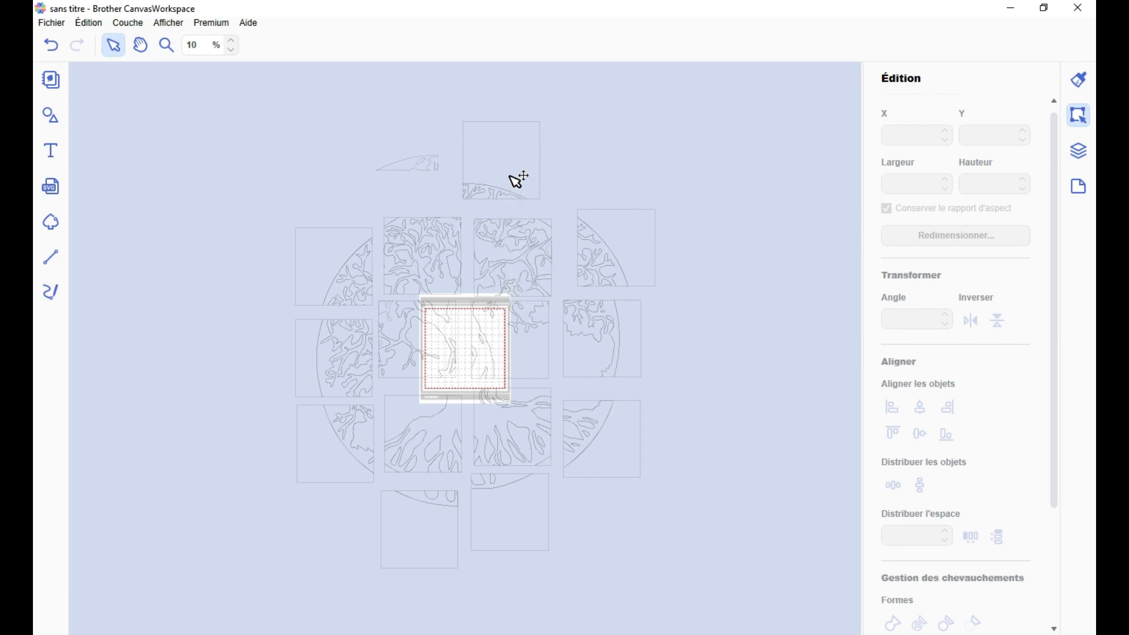
pyautogui.scroll(5, 518, 179)
pyautogui.scroll(-3, 510, 156)
pyautogui.click(499, 320)
pyautogui.scroll(2, 503, 322)
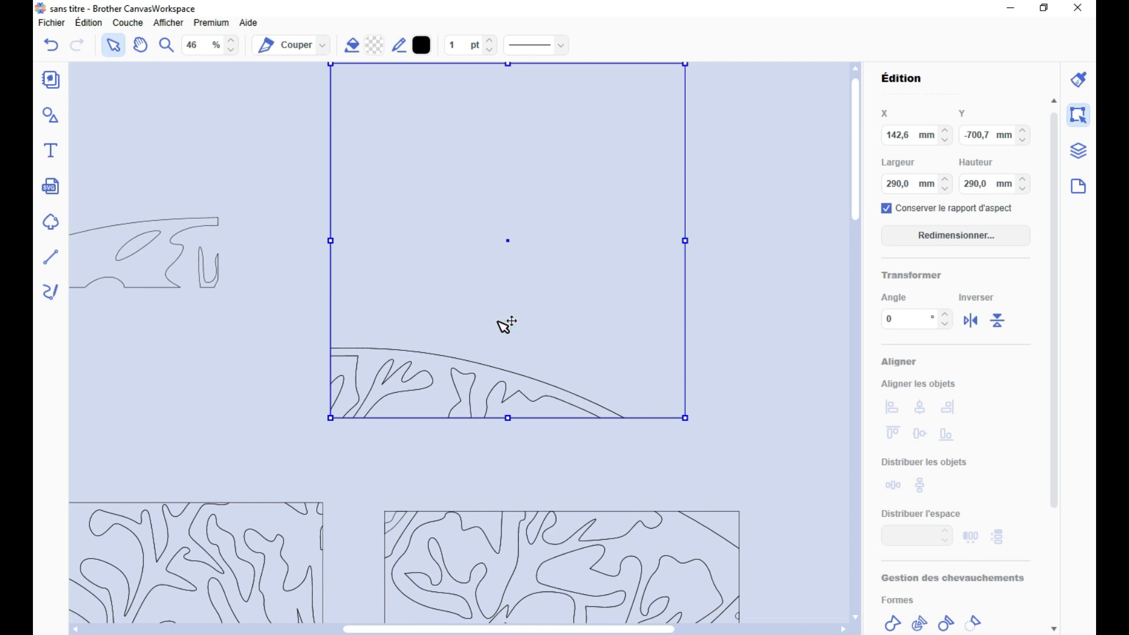
pyautogui.click(759, 307)
pyautogui.click(558, 283)
pyautogui.press('Delete')
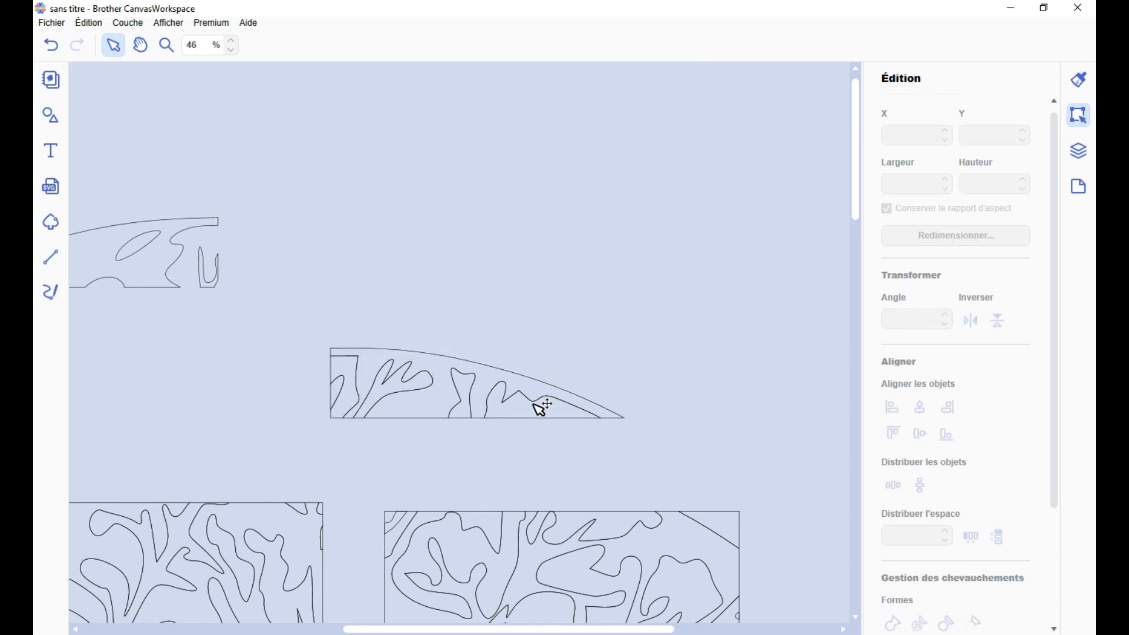
# Group the shapes of the top row's right fragment and move it up and left beside the top-left fragment
pyautogui.click(532, 405)
pyautogui.click(470, 388)
pyautogui.click(411, 385)
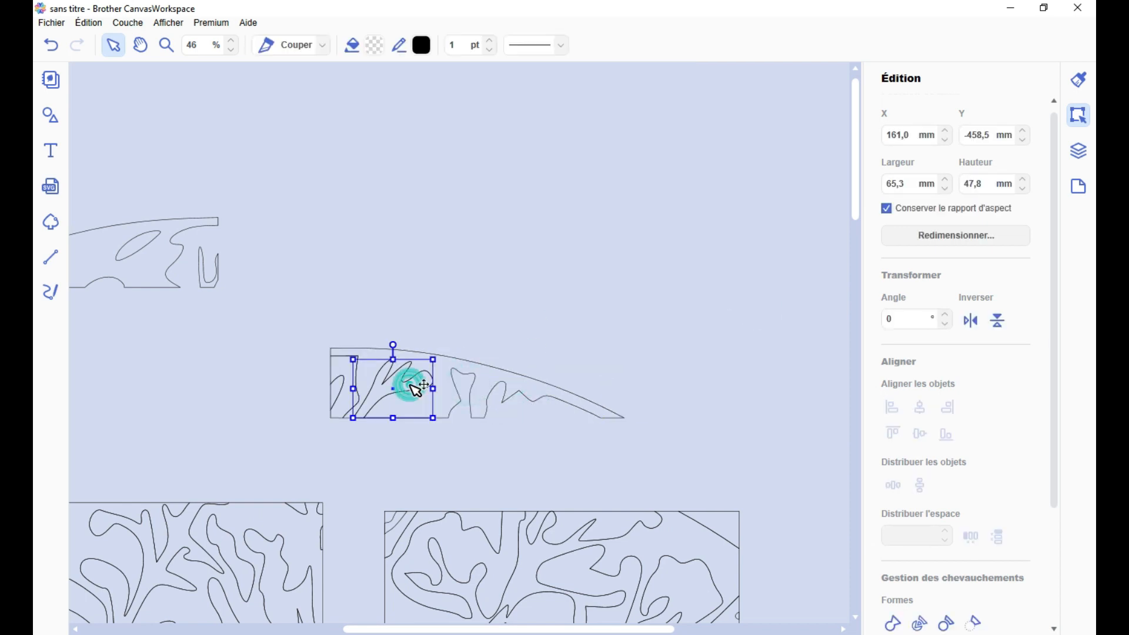
pyautogui.moveTo(315, 322); pyautogui.dragTo(633, 441)
pyautogui.moveTo(522, 386); pyautogui.dragTo(456, 261)
# Delete the duplicate branch shapes overlapping the second row's inner-left piece, including the small ones along its upper edge
pyautogui.moveTo(521, 629); pyautogui.dragTo(392, 629)
pyautogui.scroll(-2, 390, 489)
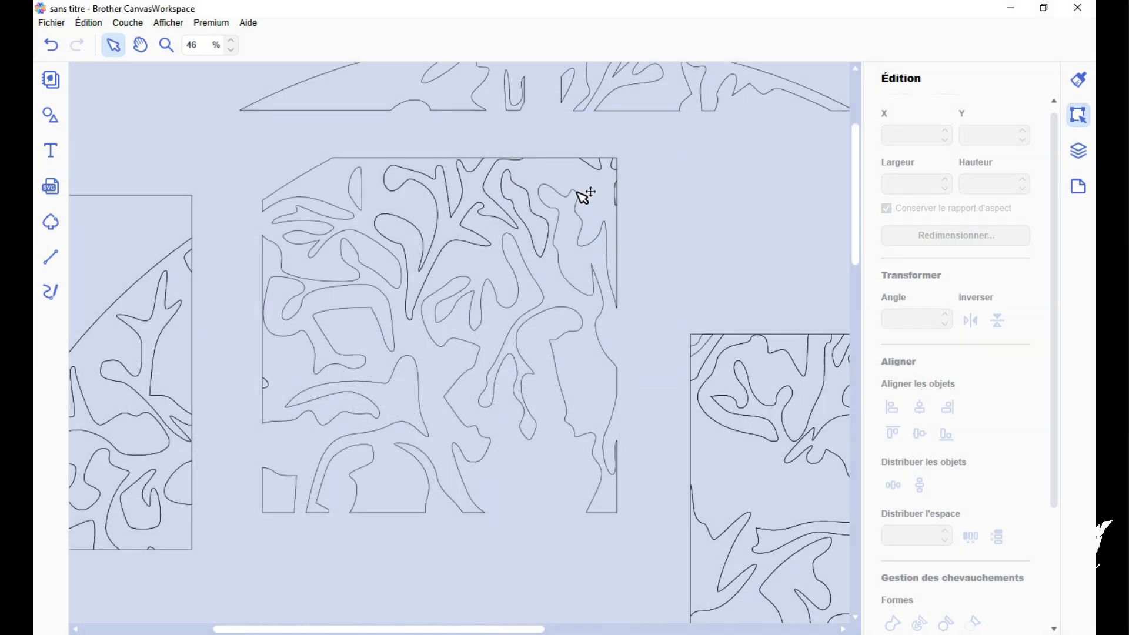
pyautogui.click(578, 184)
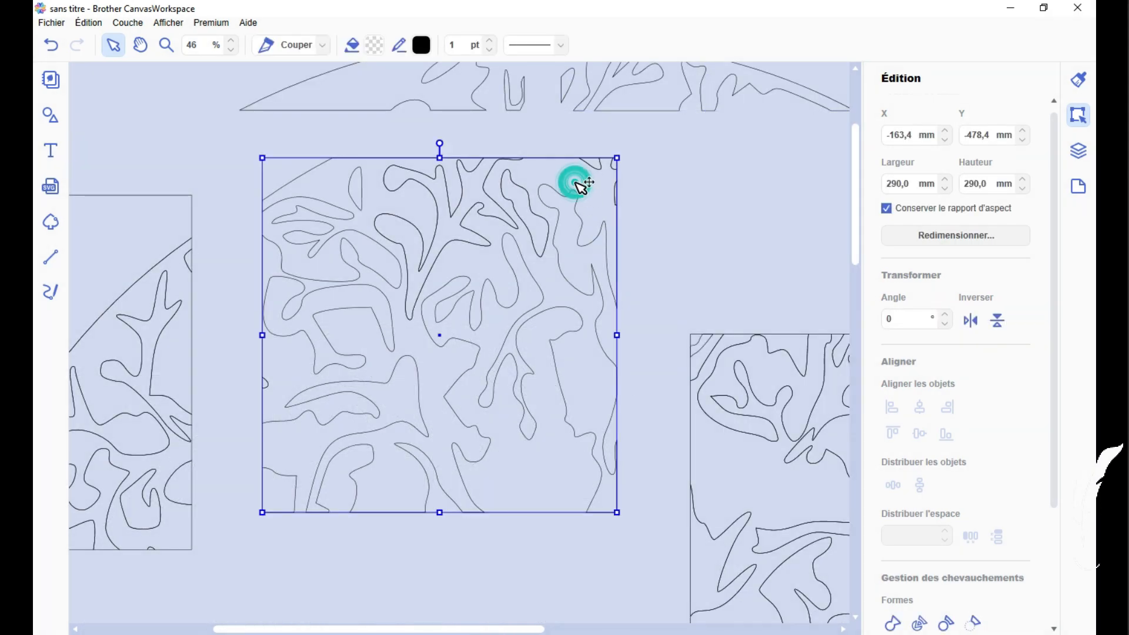
pyautogui.click(467, 209)
pyautogui.press('Escape')
pyautogui.click(595, 165)
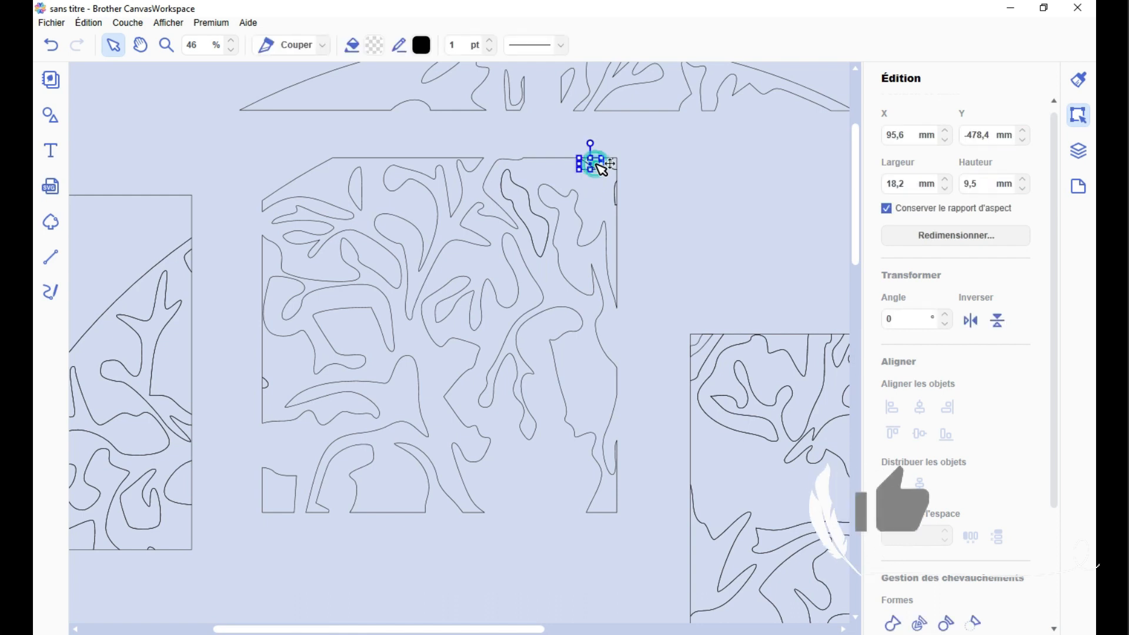
pyautogui.press('Delete')
pyautogui.click(535, 228)
pyautogui.press('Delete')
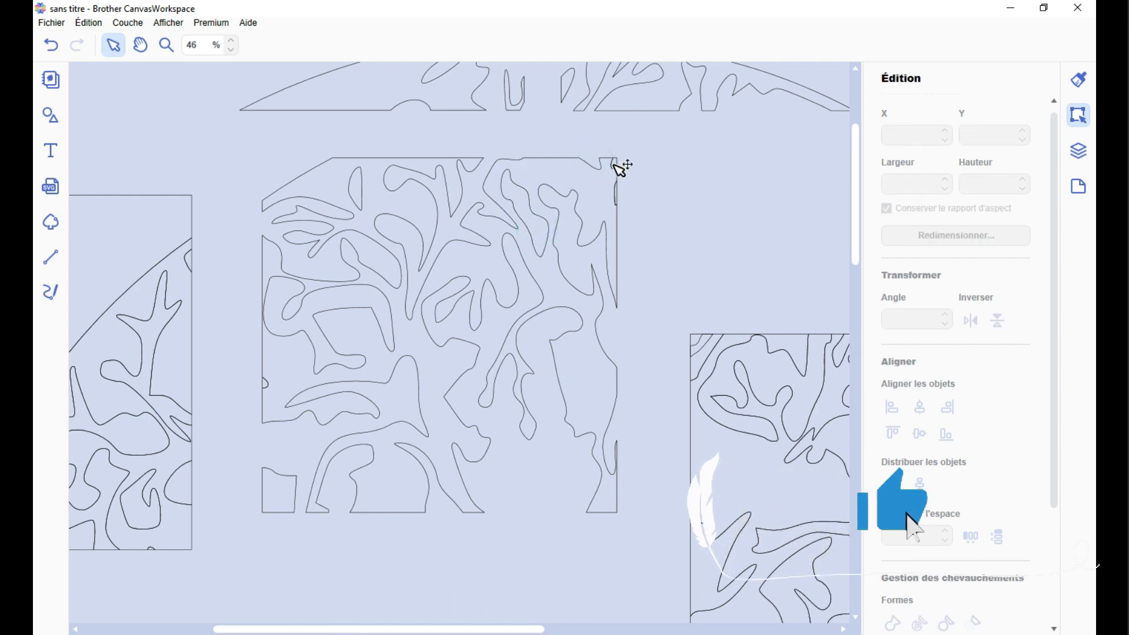
pyautogui.click(614, 166)
pyautogui.press('Delete')
# Group all shapes of the second row's inner-left piece
pyautogui.moveTo(254, 153); pyautogui.dragTo(617, 518)
pyautogui.click(542, 470)
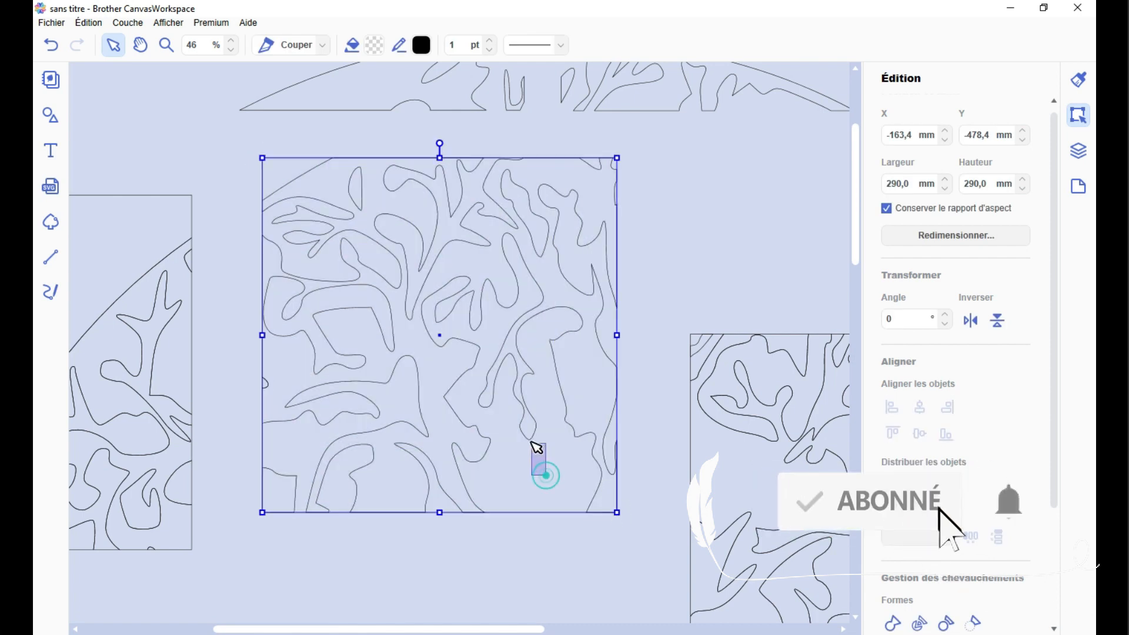
pyautogui.moveTo(547, 321); pyautogui.dragTo(497, 290)
pyautogui.scroll(-3, 428, 280)
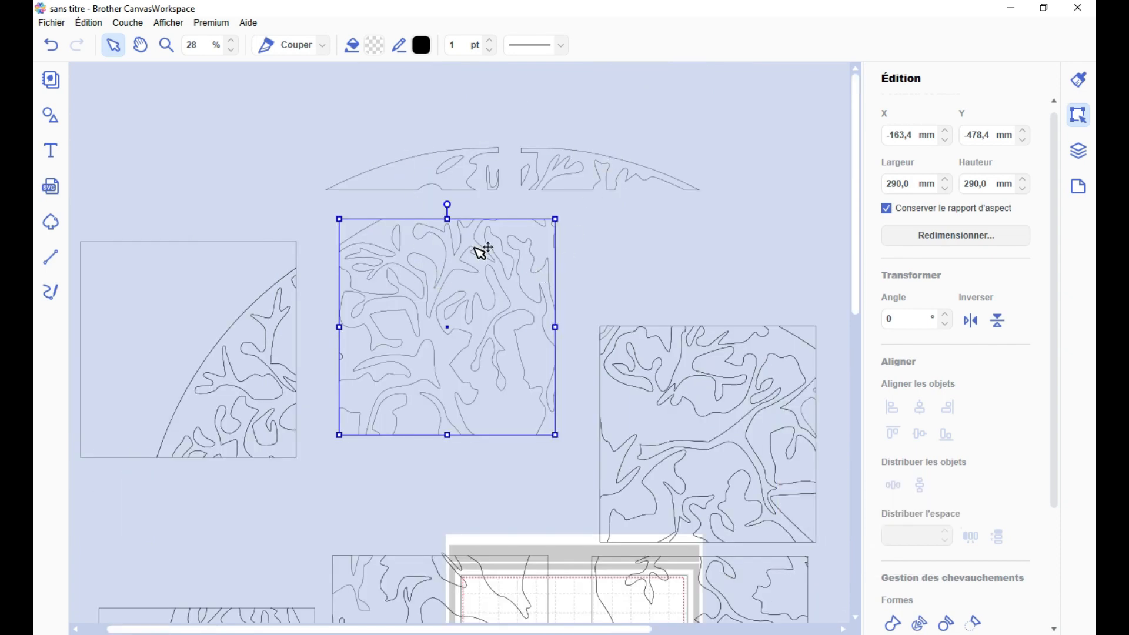
# Fill the grouped inner-left piece with black (#000000) and move it up and left beneath the top-left fragment
pyautogui.click(360, 383)
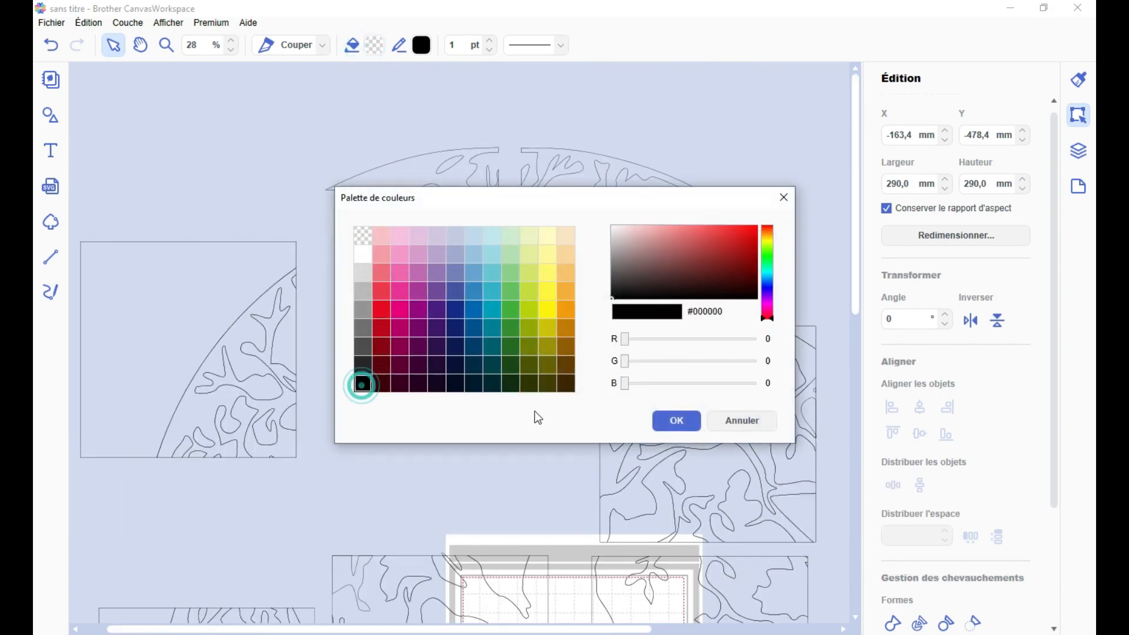
pyautogui.click(675, 421)
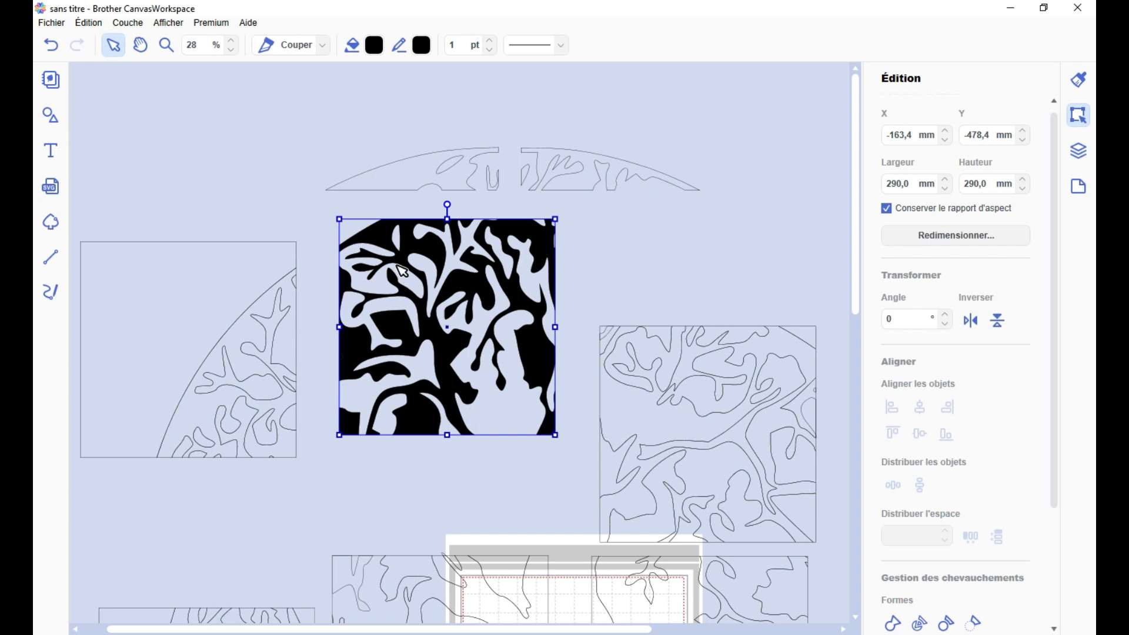
pyautogui.moveTo(406, 235); pyautogui.dragTo(346, 213)
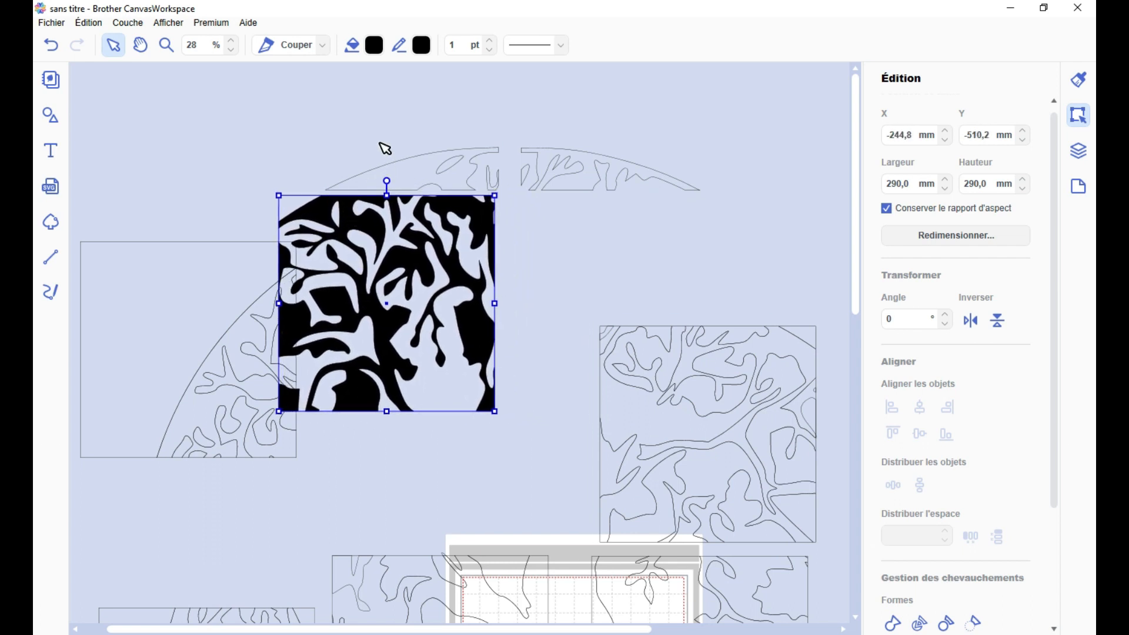
# Fill both top-row fragments with black
pyautogui.moveTo(374, 121); pyautogui.dragTo(623, 187)
pyautogui.click(376, 45)
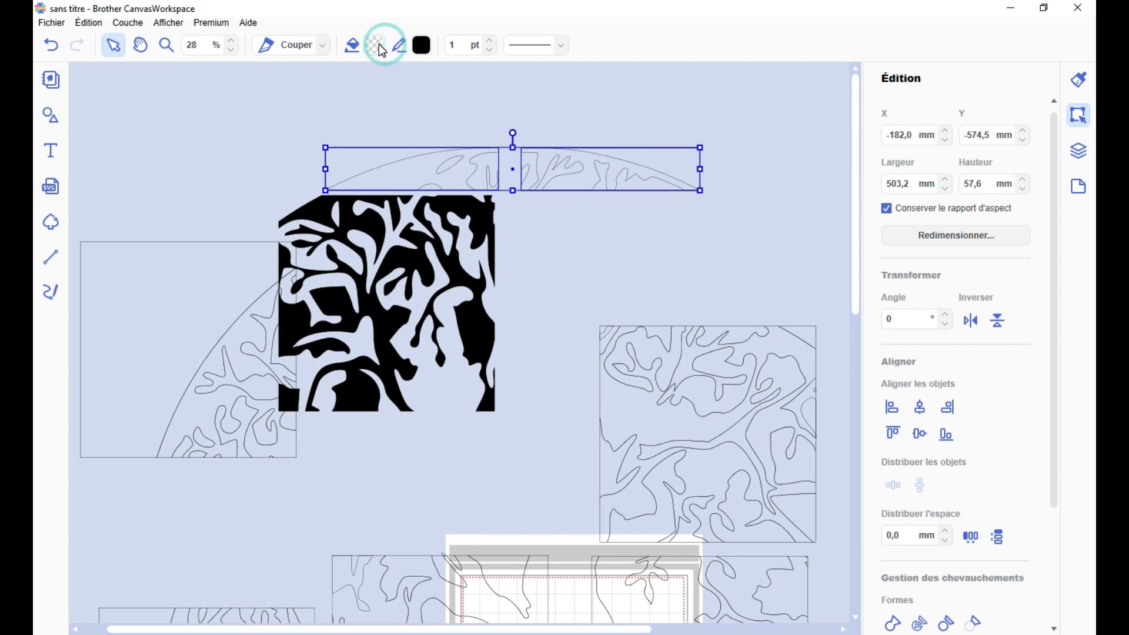
pyautogui.click(368, 389)
pyautogui.click(676, 420)
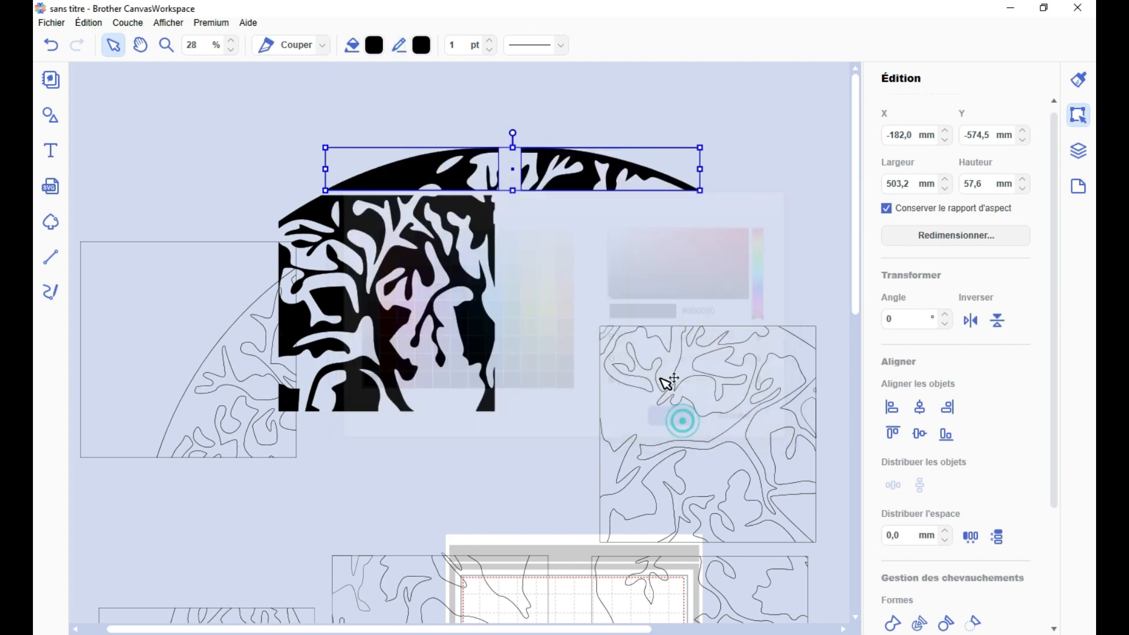
pyautogui.click(595, 285)
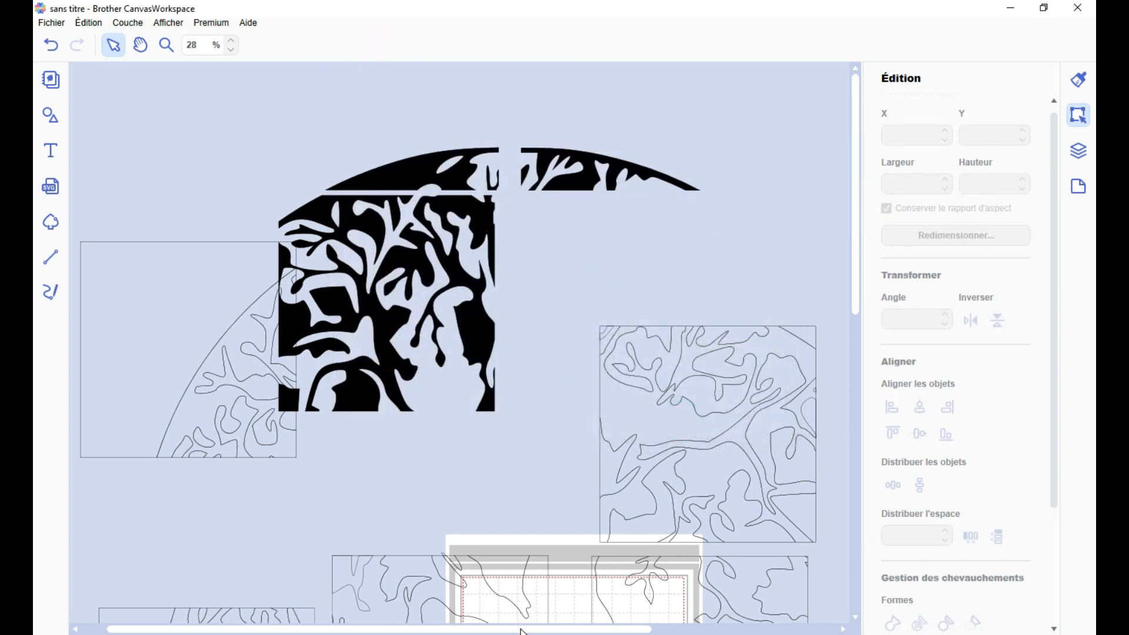
# Move the second row's outer-left piece against the filled inner-left piece and delete its 290 mm square outline
pyautogui.moveTo(521, 630); pyautogui.dragTo(495, 633)
pyautogui.scroll(3, 298, 506)
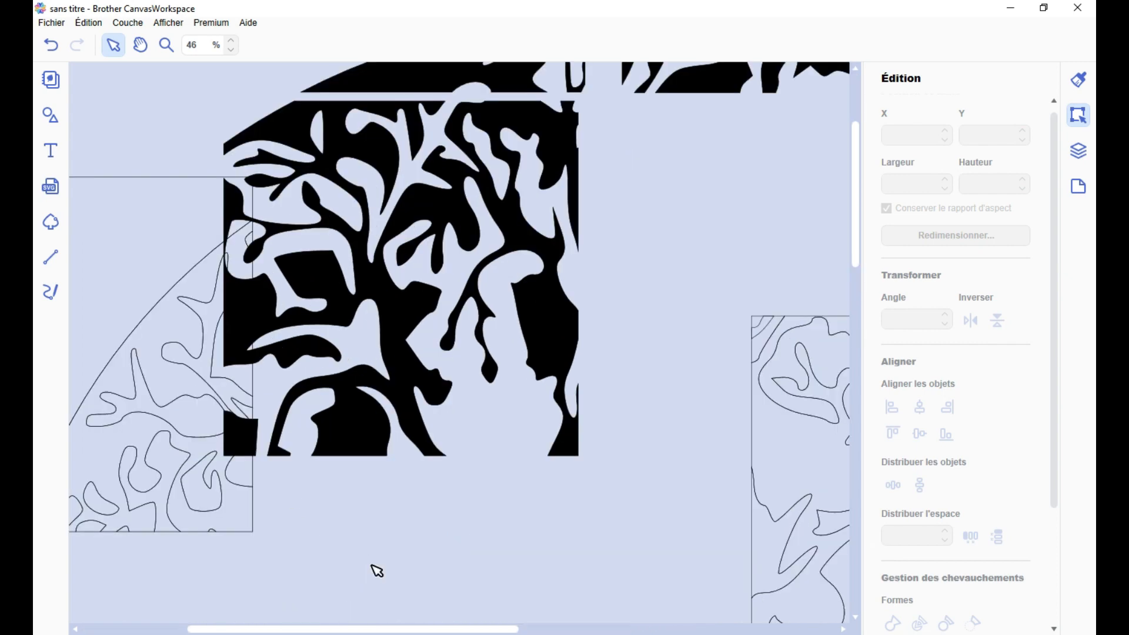
pyautogui.moveTo(395, 631); pyautogui.dragTo(254, 630)
pyautogui.moveTo(235, 440); pyautogui.dragTo(202, 369)
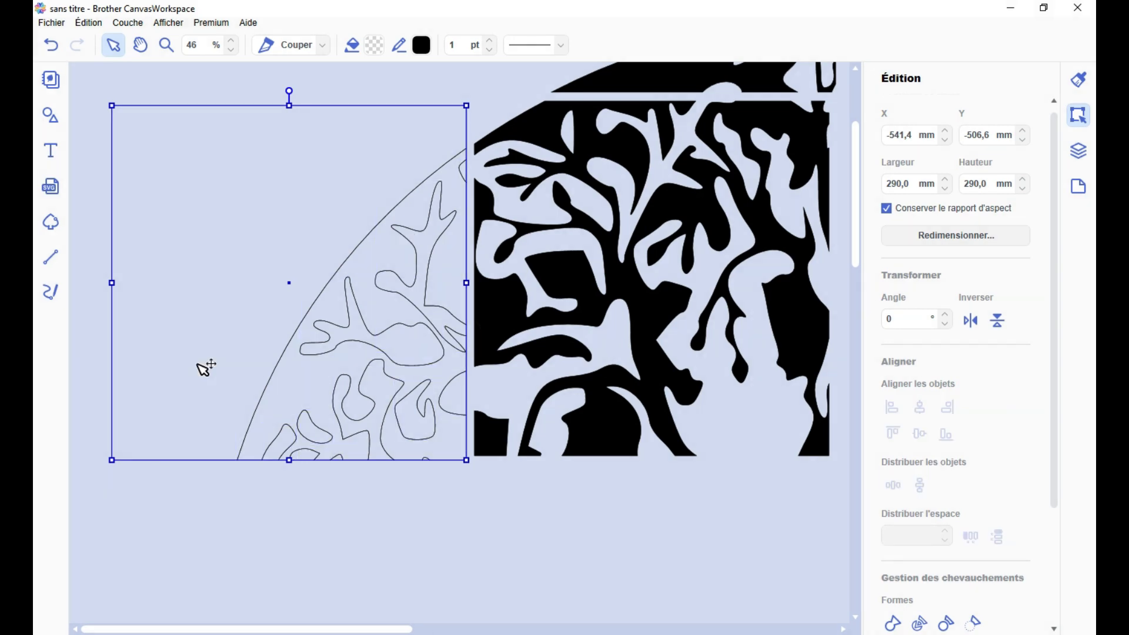
pyautogui.press('Delete')
# Delete the duplicate branch shapes in the second row's outer-left fragment and fill the fragment with black
pyautogui.click(411, 346)
pyautogui.press('Delete')
pyautogui.click(280, 438)
pyautogui.press('Delete')
pyautogui.click(458, 404)
pyautogui.moveTo(461, 125); pyautogui.dragTo(360, 486)
pyautogui.click(374, 45)
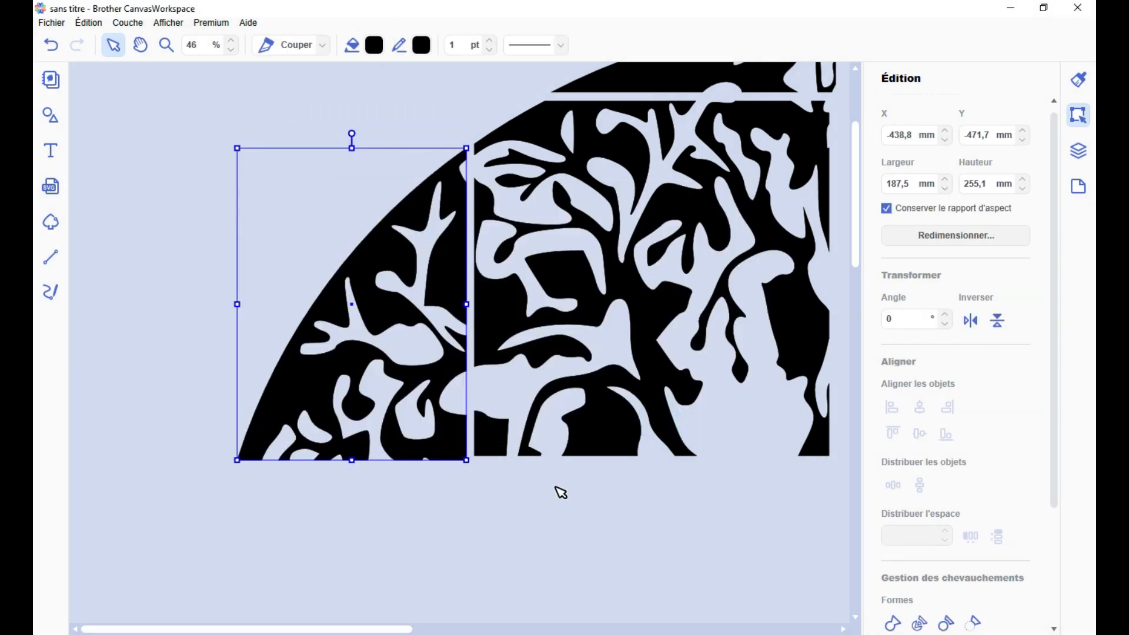
# Move the third row's outer-left piece beneath the filled outer-left fragment and delete its square outline
pyautogui.scroll(-5, 555, 487)
pyautogui.click(321, 201)
pyautogui.click(162, 249)
pyautogui.press('Delete')
# Delete the duplicate shapes in the third row's outer-left fragment and fill the fragment with black
pyautogui.click(383, 176)
pyautogui.press('Delete')
pyautogui.click(358, 355)
pyautogui.press('Delete')
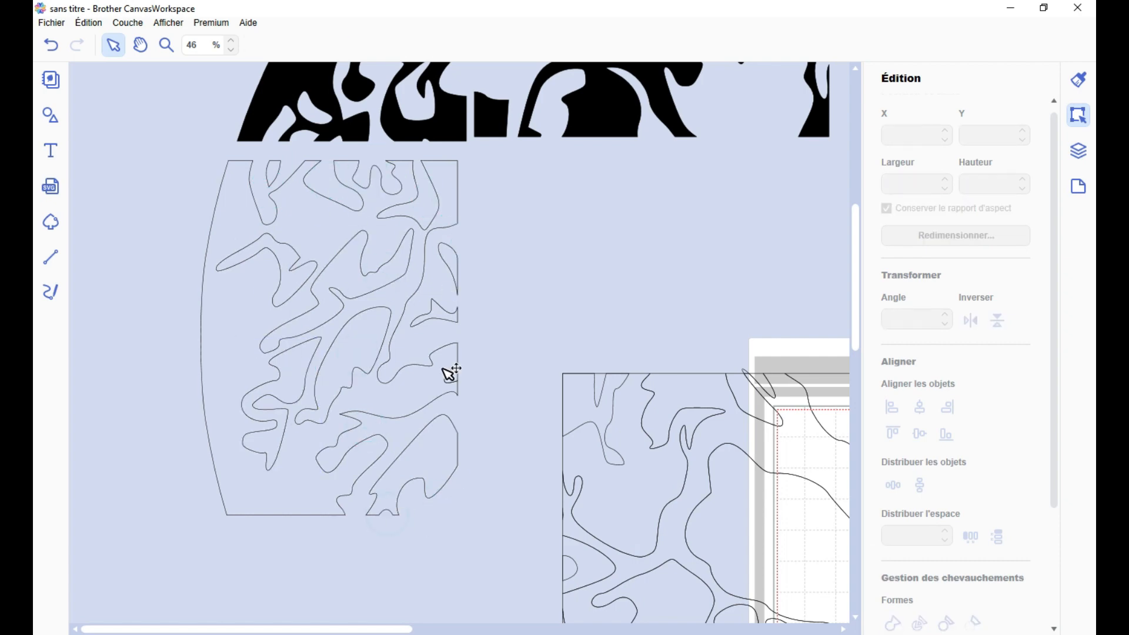
pyautogui.click(456, 202)
pyautogui.click(377, 45)
# Move the fourth row's outer-left piece up beneath the filled third-row fragment and delete its square outline
pyautogui.scroll(-5, 537, 382)
pyautogui.click(292, 184)
pyautogui.click(203, 300)
pyautogui.press('Delete')
# Delete the duplicate shape in the fourth row's outer-left fragment and fill the fragment with black
pyautogui.click(415, 235)
pyautogui.press('Delete')
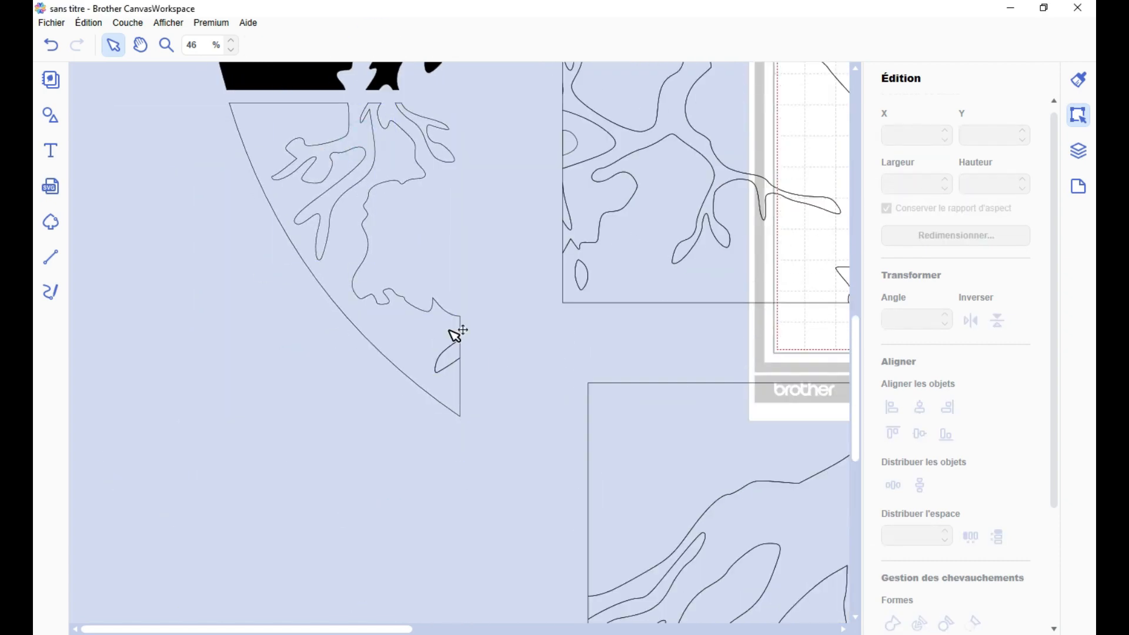
pyautogui.moveTo(486, 440); pyautogui.dragTo(235, 103)
pyautogui.click(377, 45)
pyautogui.click(670, 442)
# Move the third row's inner-left piece beside the filled outer-left fragment and ungroup it
pyautogui.scroll(5, 670, 443)
pyautogui.moveTo(671, 444); pyautogui.dragTo(590, 232)
pyautogui.hotkey('ctrl', 'shift', 'g')
pyautogui.click(845, 187)
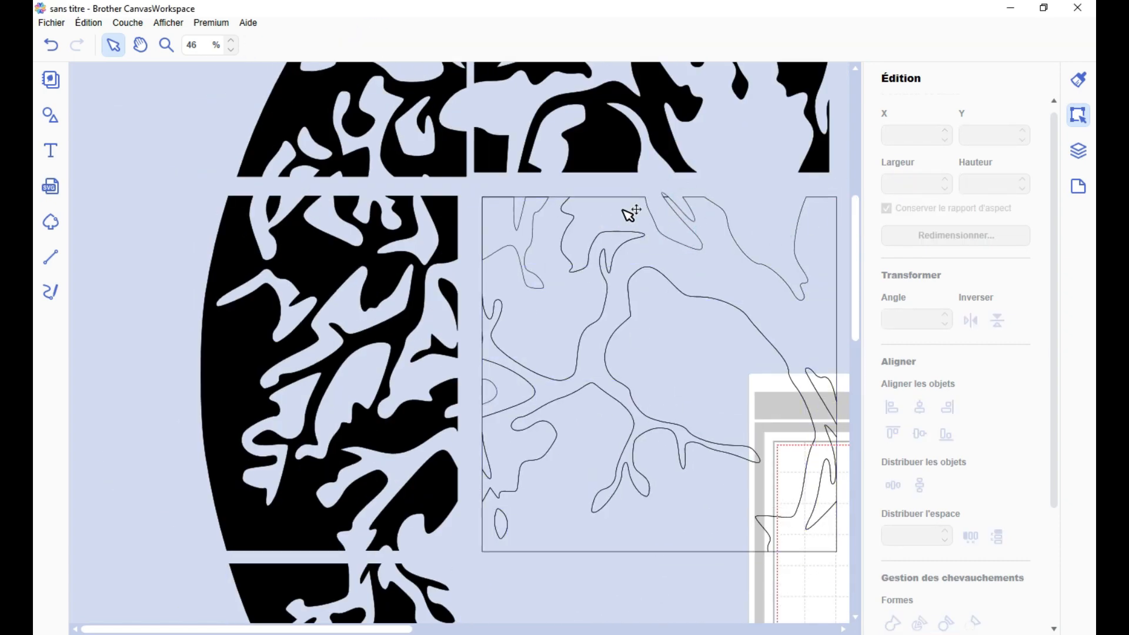
# Delete the square outline and the duplicate branch shapes from the third row's inner-left piece
pyautogui.click(602, 346)
pyautogui.click(829, 504)
pyautogui.press('Delete')
pyautogui.click(829, 397)
pyautogui.press('Delete')
pyautogui.click(485, 465)
pyautogui.press('Delete')
pyautogui.click(517, 316)
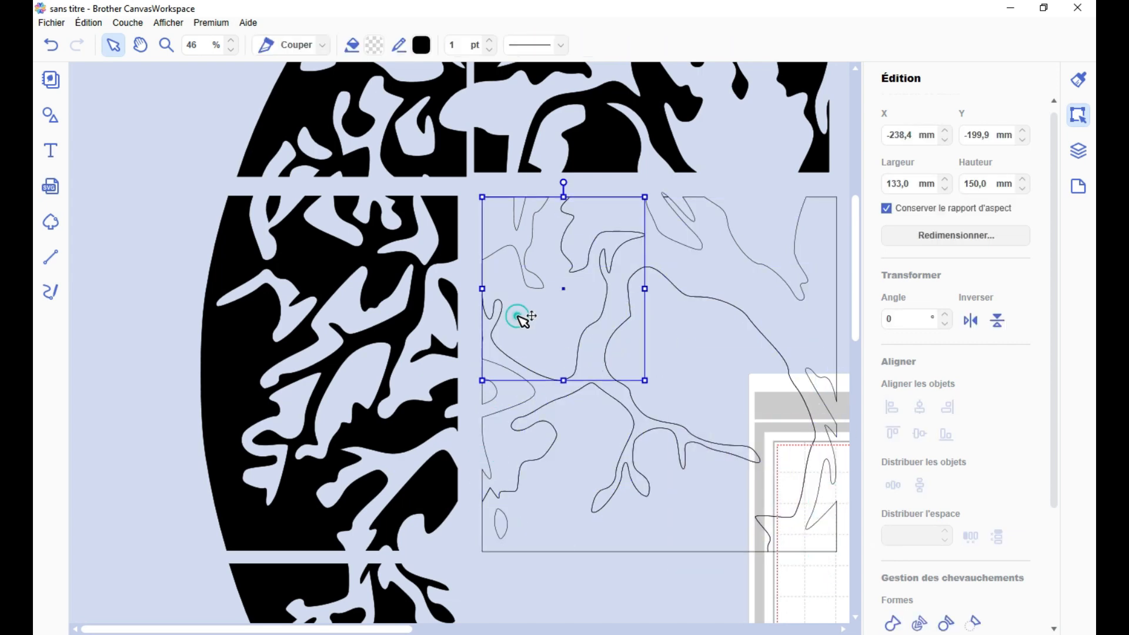
pyautogui.press('Delete')
pyautogui.click(680, 335)
pyautogui.press('Delete')
# Fill the third row's inner-left piece with black and shift it slightly left towards the outer-left fragment
pyautogui.moveTo(824, 585); pyautogui.dragTo(678, 335)
pyautogui.click(374, 44)
pyautogui.click(675, 421)
pyautogui.moveTo(586, 385); pyautogui.dragTo(575, 384)
# Move the fourth row's inner-left piece beneath the filled third-row piece and delete its square outline and duplicate shapes
pyautogui.scroll(-6, 575, 385)
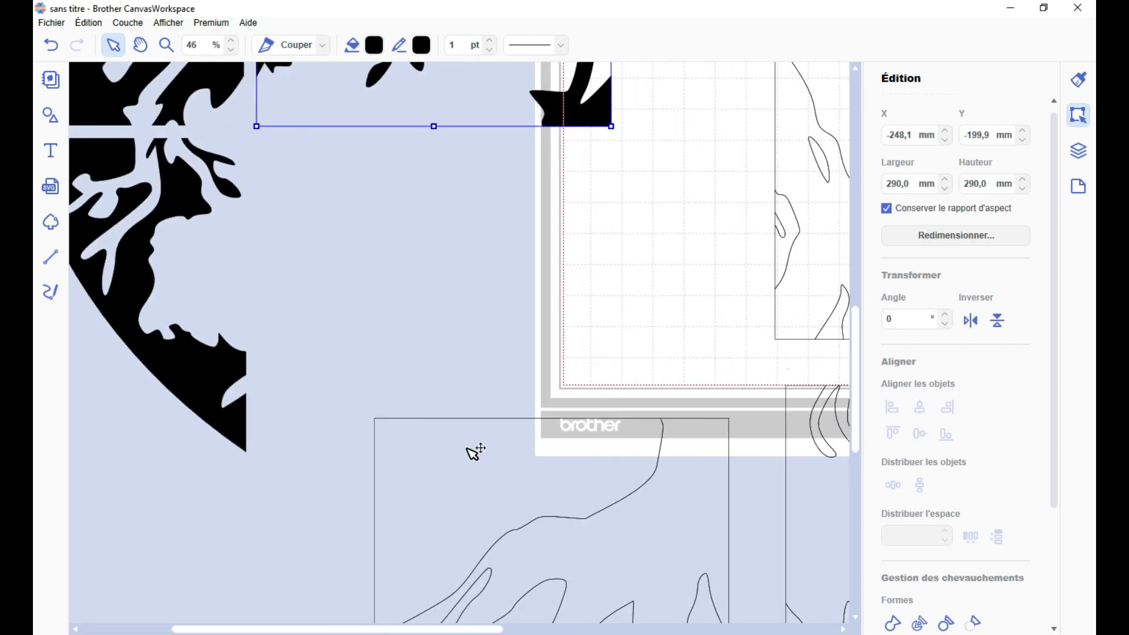
pyautogui.moveTo(474, 453); pyautogui.dragTo(374, 172)
pyautogui.hotkey('ctrl', 'shift', 'g')
pyautogui.click(599, 334)
pyautogui.press('Delete')
pyautogui.click(338, 416)
pyautogui.press('Delete')
# Fill the fourth row's inner-left piece with black and shift it slightly left towards the outer-left fragment
pyautogui.moveTo(675, 536); pyautogui.dragTo(275, 139)
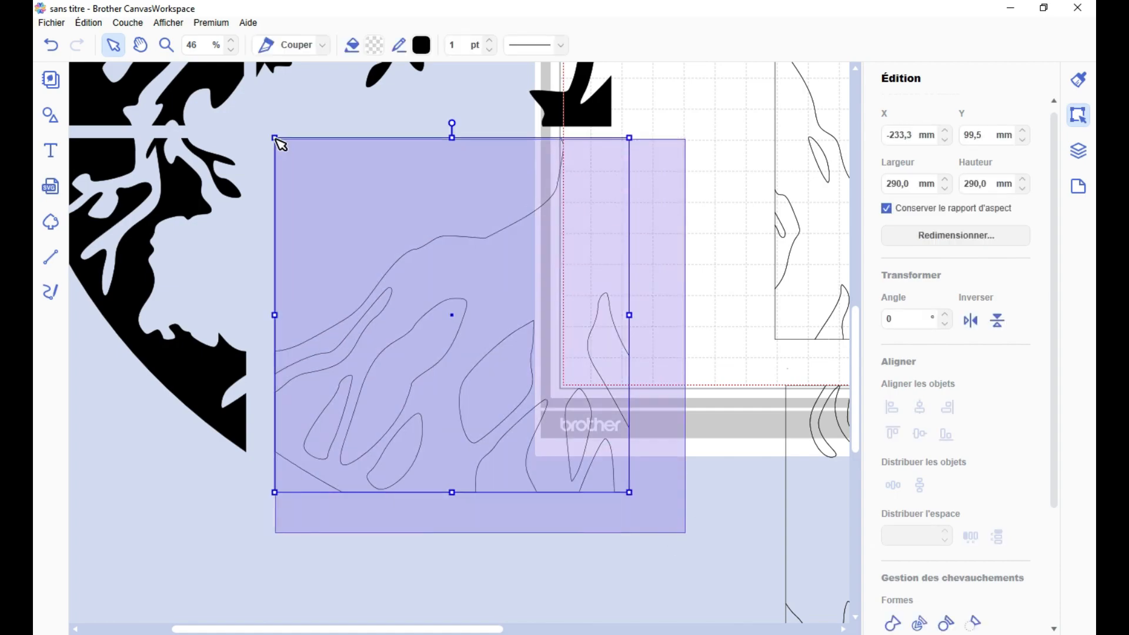
pyautogui.click(374, 45)
pyautogui.click(675, 421)
pyautogui.moveTo(576, 252); pyautogui.dragTo(557, 256)
# Move the second row's inner-right piece beneath the top-right fragment, beside the filled inner-left piece
pyautogui.scroll(-2, 557, 256)
pyautogui.scroll(11, 672, 444)
pyautogui.hscroll(5, 678, 353)
pyautogui.scroll(2, 678, 353)
pyautogui.moveTo(503, 586); pyautogui.dragTo(360, 371)
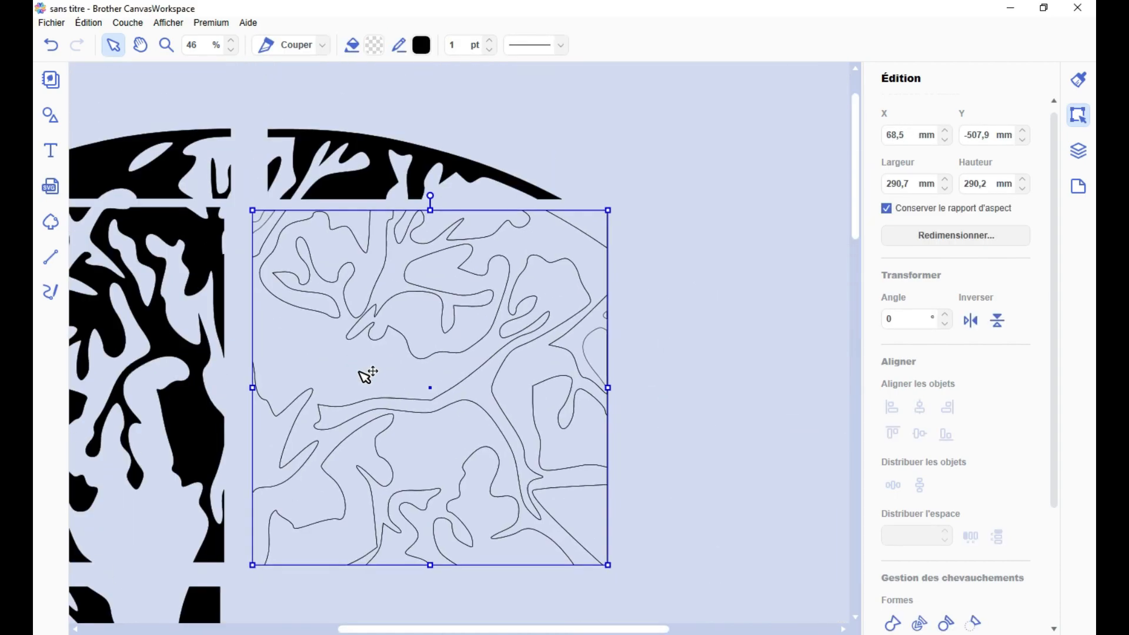
# Ungroup the second row's inner-right piece and delete its duplicate shapes
pyautogui.hotkey('ctrl', 'shift', 'g')
pyautogui.click(527, 492)
pyautogui.press('Delete')
pyautogui.click(359, 512)
pyautogui.press('Delete')
pyautogui.click(292, 254)
pyautogui.press('Delete')
# Fill the regrouped second-row inner-right piece with black and move it left against the inner-left piece
pyautogui.moveTo(674, 222); pyautogui.dragTo(259, 557)
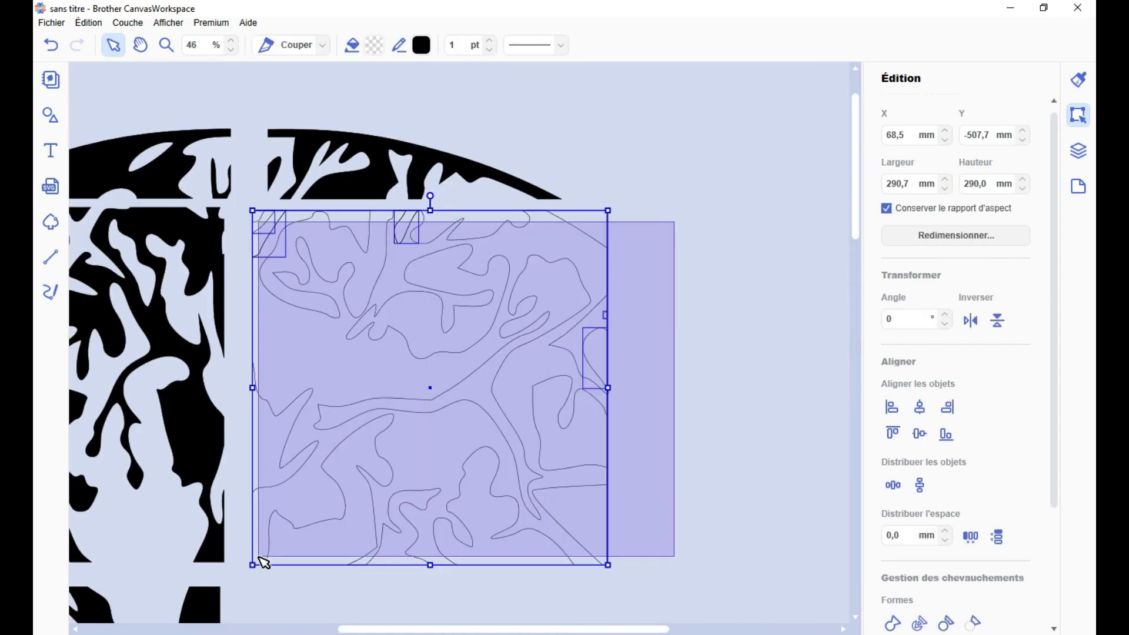
pyautogui.hotkey('ctrl', 'g')
pyautogui.click(376, 46)
pyautogui.click(675, 421)
pyautogui.moveTo(362, 354); pyautogui.dragTo(344, 353)
# Reset the fill of the second row's inner-right piece to transparent
pyautogui.scroll(-5, 344, 353)
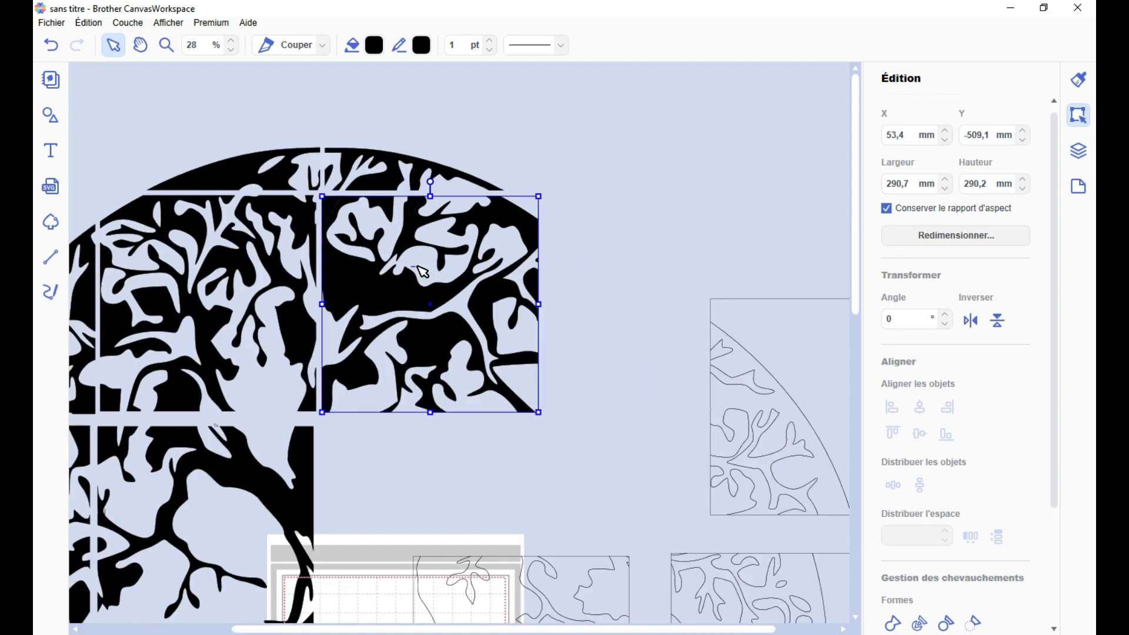
pyautogui.click(374, 44)
pyautogui.click(361, 235)
pyautogui.click(675, 421)
# Ungroup the unfilled inner-right piece and delete its leftover overlapping shape
pyautogui.hotkey('ctrl', 'shift', 'g')
pyautogui.scroll(5, 759, 184)
pyautogui.click(359, 211)
pyautogui.press('Delete')
# Regroup the second row's inner-right piece and fill it with black again
pyautogui.moveTo(655, 590); pyautogui.dragTo(233, 304)
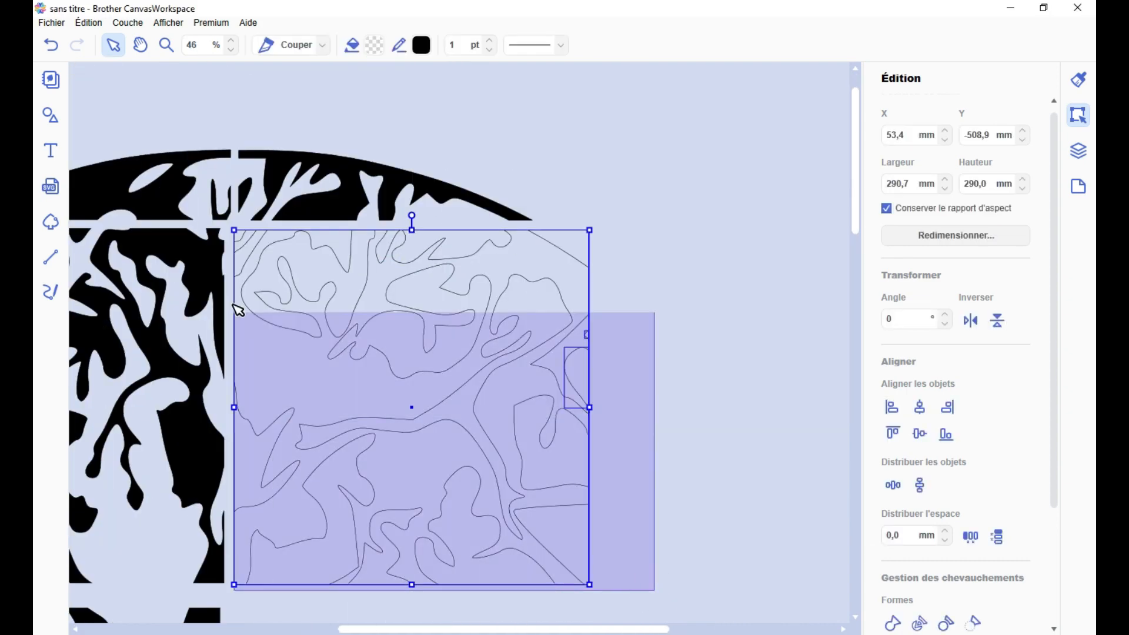
pyautogui.hotkey('ctrl', 'g')
pyautogui.click(374, 45)
pyautogui.click(668, 421)
# Move the second row's outer-right piece against the filled inner-right piece and ungroup it
pyautogui.scroll(-5, 459, 122)
pyautogui.moveTo(763, 365); pyautogui.dragTo(668, 272)
pyautogui.moveTo(668, 272); pyautogui.dragTo(611, 262)
pyautogui.hotkey('ctrl', 'shift', 'g')
# Delete the square outline and leftover shapes from the fourth row's inner-right piece, including its lower-right corner
pyautogui.click(574, 245)
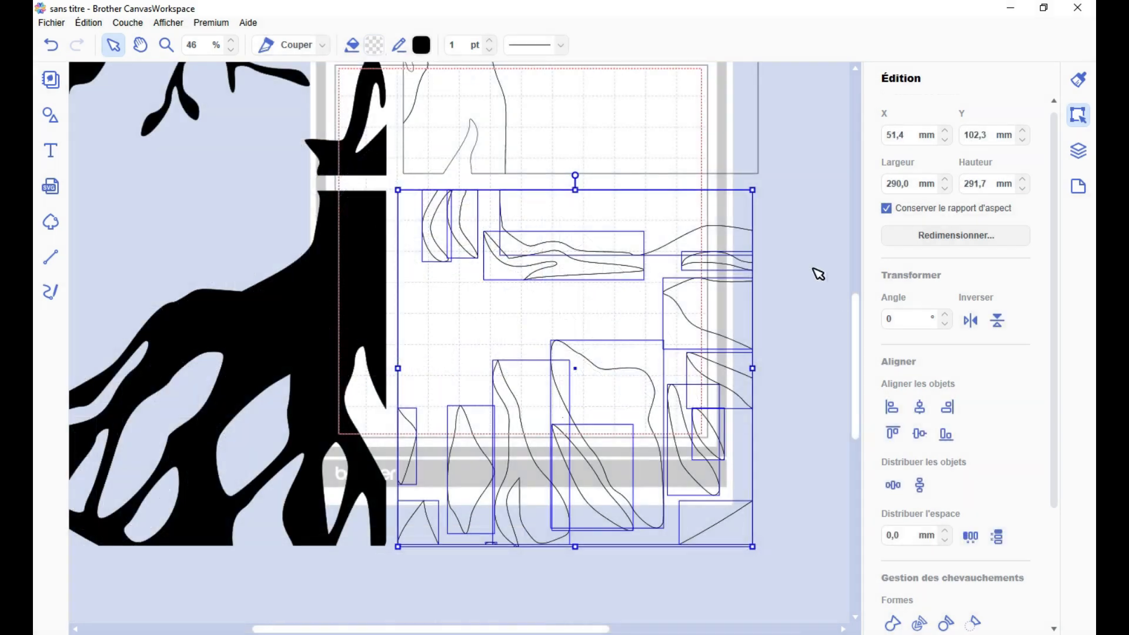
pyautogui.click(564, 266)
pyautogui.click(736, 466)
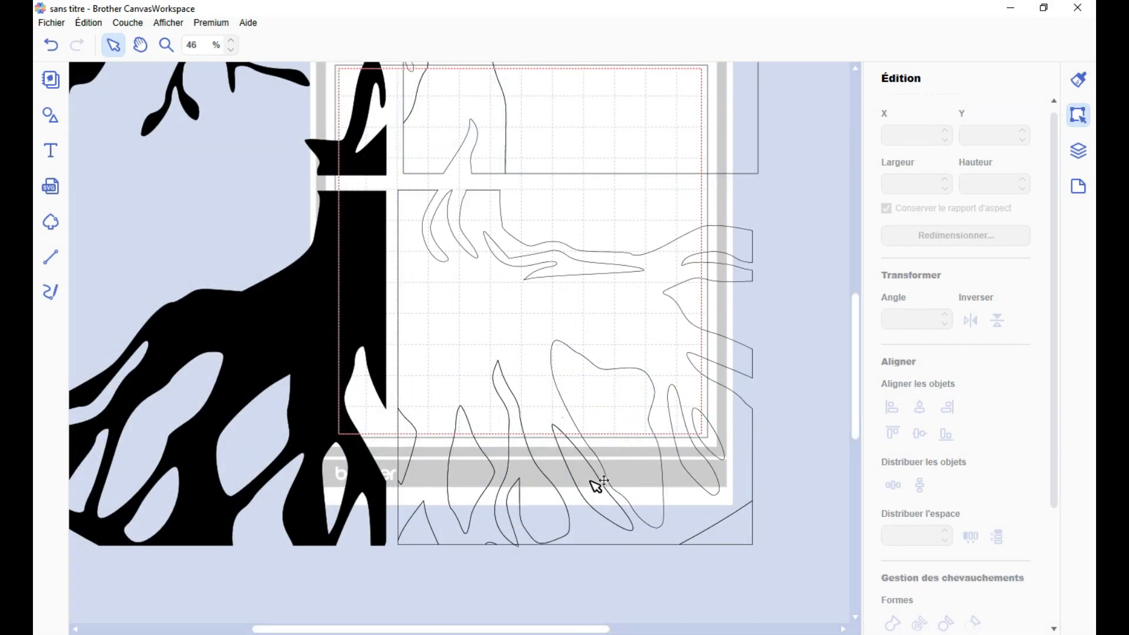
pyautogui.click(464, 488)
pyautogui.click(729, 529)
pyautogui.press('Delete')
# Group the shapes of the fourth row's inner-right piece and fill them with black
pyautogui.moveTo(784, 561); pyautogui.dragTo(394, 186)
pyautogui.hotkey('ctrl', 'g')
pyautogui.click(374, 45)
pyautogui.click(668, 421)
# Delete the square outline around the bottom row's left fragment and fill the fragment with black
pyautogui.scroll(-3, 616, 389)
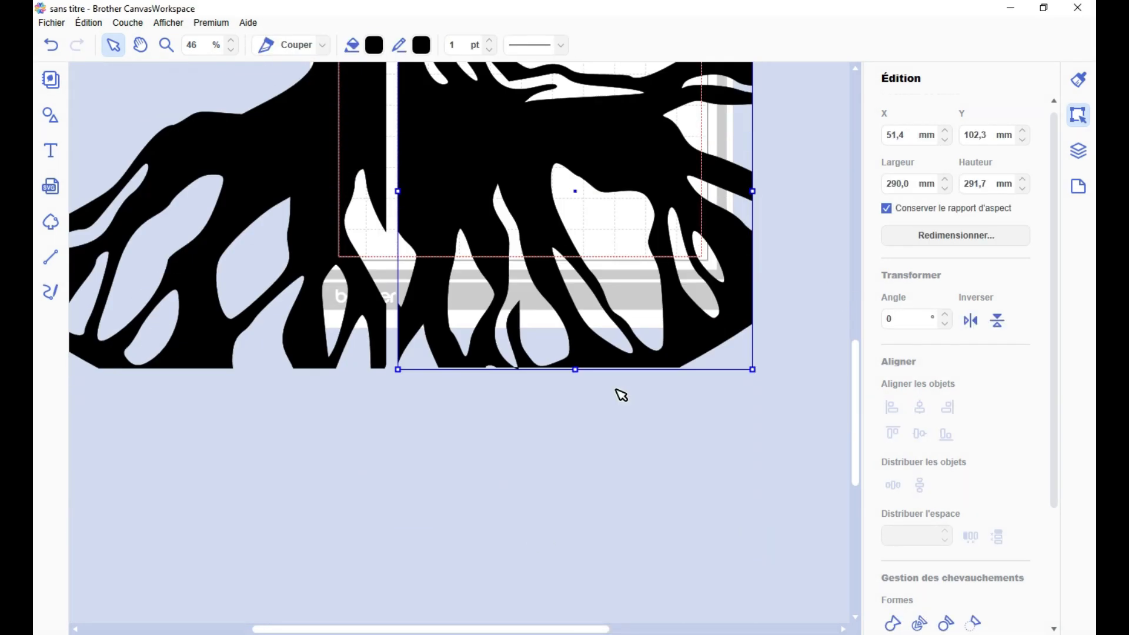
pyautogui.scroll(-3, 615, 389)
pyautogui.click(376, 540)
pyautogui.press('Delete')
pyautogui.click(507, 278)
pyautogui.click(374, 45)
pyautogui.click(359, 384)
pyautogui.click(674, 421)
# Move the bottom row's right piece up beneath the filled fourth-row piece and delete its square outline
pyautogui.moveTo(482, 630); pyautogui.dragTo(550, 628)
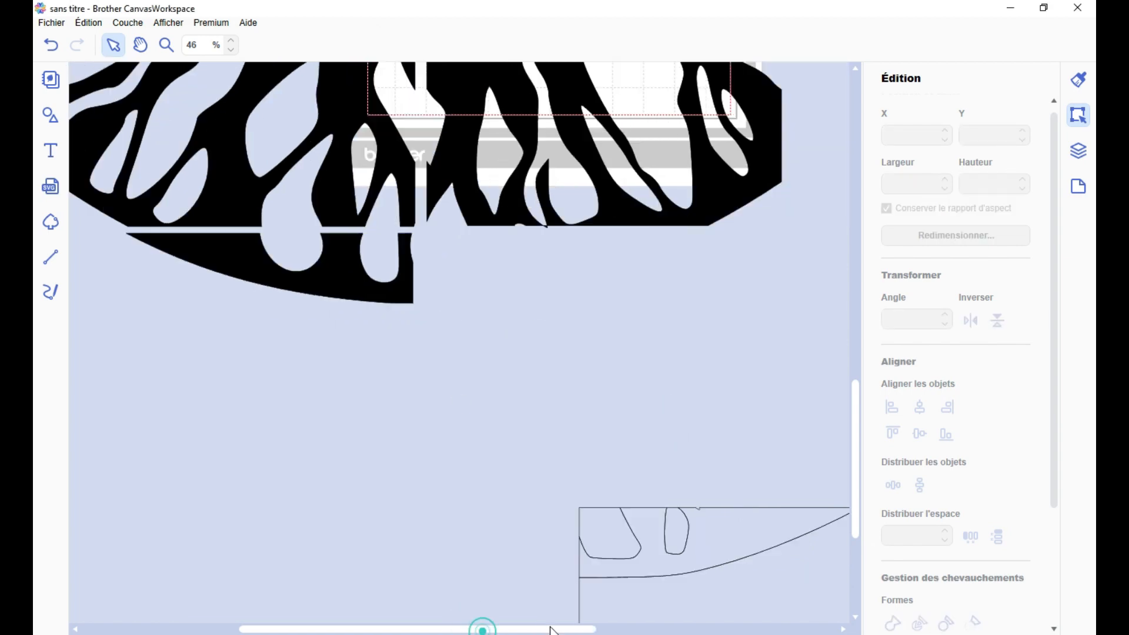
pyautogui.moveTo(647, 588); pyautogui.dragTo(504, 330)
pyautogui.press('Delete')
# Fill the bottom row's right fragment with black
pyautogui.click(466, 274)
pyautogui.click(374, 45)
pyautogui.click(359, 384)
pyautogui.click(675, 421)
# Move the third row's outer-right piece against the right edge of the inner-right piece
pyautogui.scroll(-5, 579, 400)
pyautogui.moveTo(719, 474); pyautogui.dragTo(595, 327)
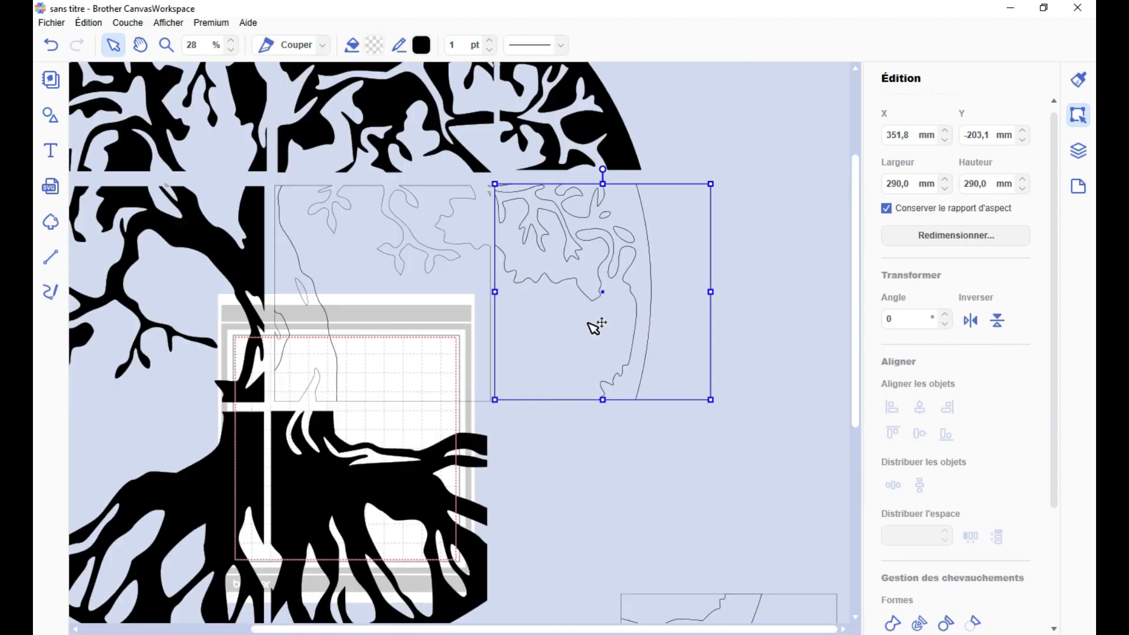
# Delete the square outline around the third row's outer-right piece and fill the piece with black
pyautogui.click(746, 234)
pyautogui.click(710, 237)
pyautogui.press('Delete')
pyautogui.moveTo(739, 441); pyautogui.dragTo(496, 183)
pyautogui.click(374, 45)
pyautogui.click(362, 383)
pyautogui.click(665, 424)
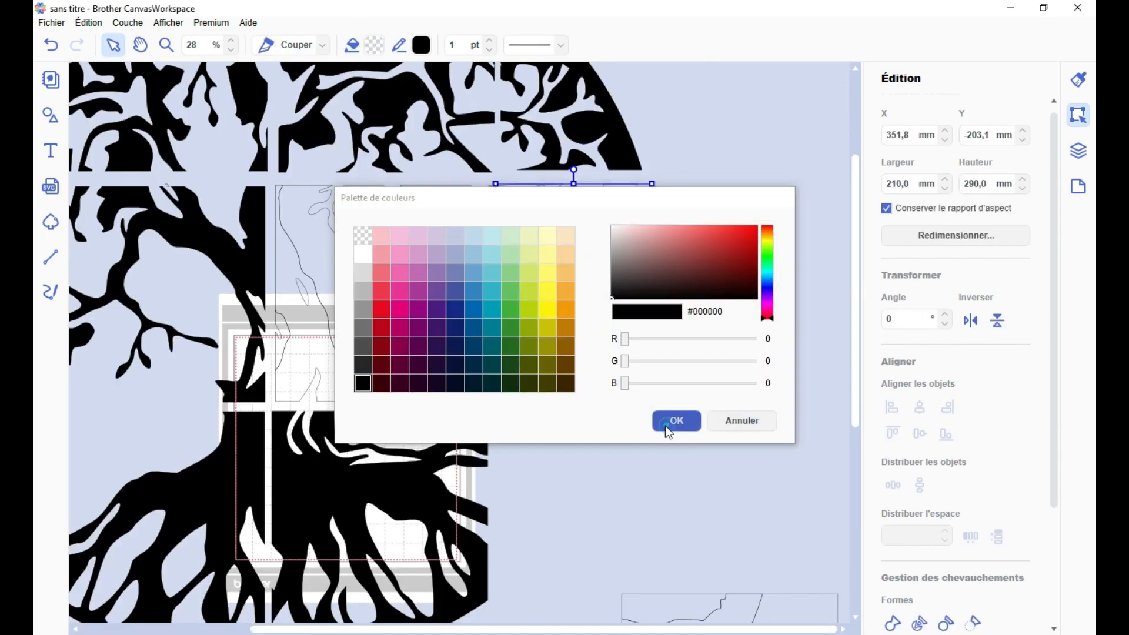
# Move the fourth row's outer-right piece beneath the third row, delete its square outline and fill it with black
pyautogui.scroll(-3, 665, 432)
pyautogui.moveTo(764, 517); pyautogui.dragTo(644, 350)
pyautogui.press('Delete')
pyautogui.click(511, 330)
pyautogui.click(374, 46)
pyautogui.click(362, 383)
pyautogui.click(671, 422)
pyautogui.click(667, 401)
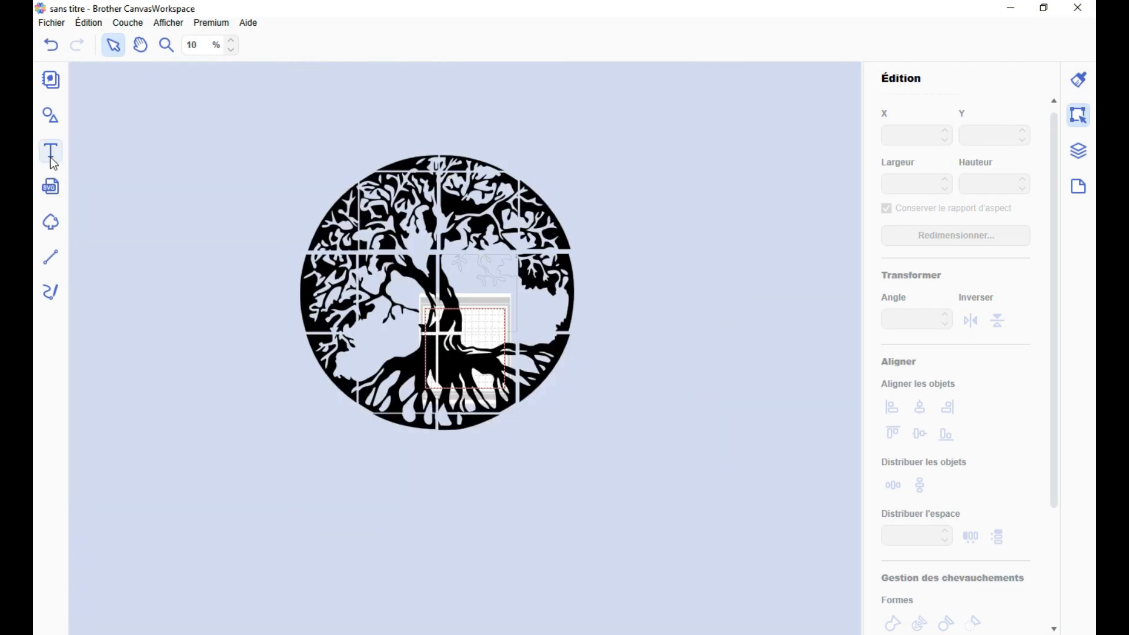
# Import the tree SVG again and set its width to 1000 mm
pyautogui.click(51, 186)
pyautogui.doubleClick(306, 151)
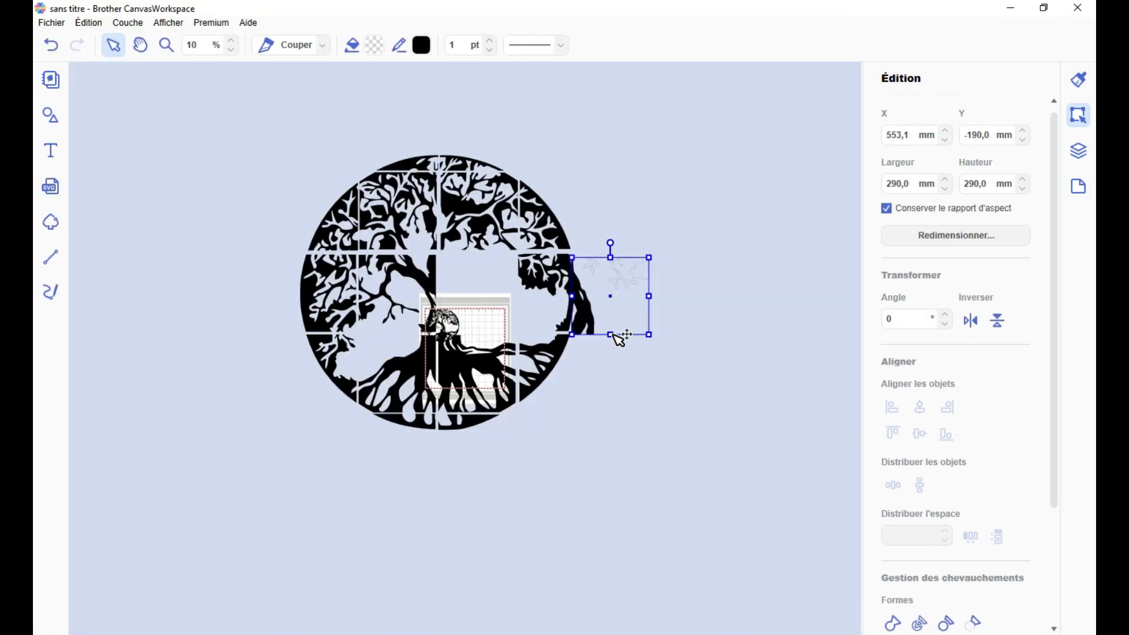
pyautogui.moveTo(442, 325); pyautogui.dragTo(715, 441)
pyautogui.moveTo(637, 318); pyautogui.dragTo(688, 252)
pyautogui.moveTo(716, 441); pyautogui.dragTo(499, 474)
pyautogui.write('1000')
# Move the assembled pieces up and away from the cutting mat and delete the faulty third-row inner-right piece
pyautogui.moveTo(282, 132); pyautogui.dragTo(594, 421)
pyautogui.moveTo(411, 224); pyautogui.dragTo(252, 137)
pyautogui.moveTo(469, 428); pyautogui.dragTo(309, 346)
pyautogui.moveTo(617, 606); pyautogui.dragTo(558, 437)
pyautogui.moveTo(546, 146); pyautogui.dragTo(737, 292)
pyautogui.press('Delete')
# Position the new 1000 mm tree below and to the right of the assembled pieces, overlapping the mat's edge
pyautogui.moveTo(558, 438); pyautogui.dragTo(764, 536)
pyautogui.moveTo(303, 188); pyautogui.dragTo(725, 508)
pyautogui.click(756, 403)
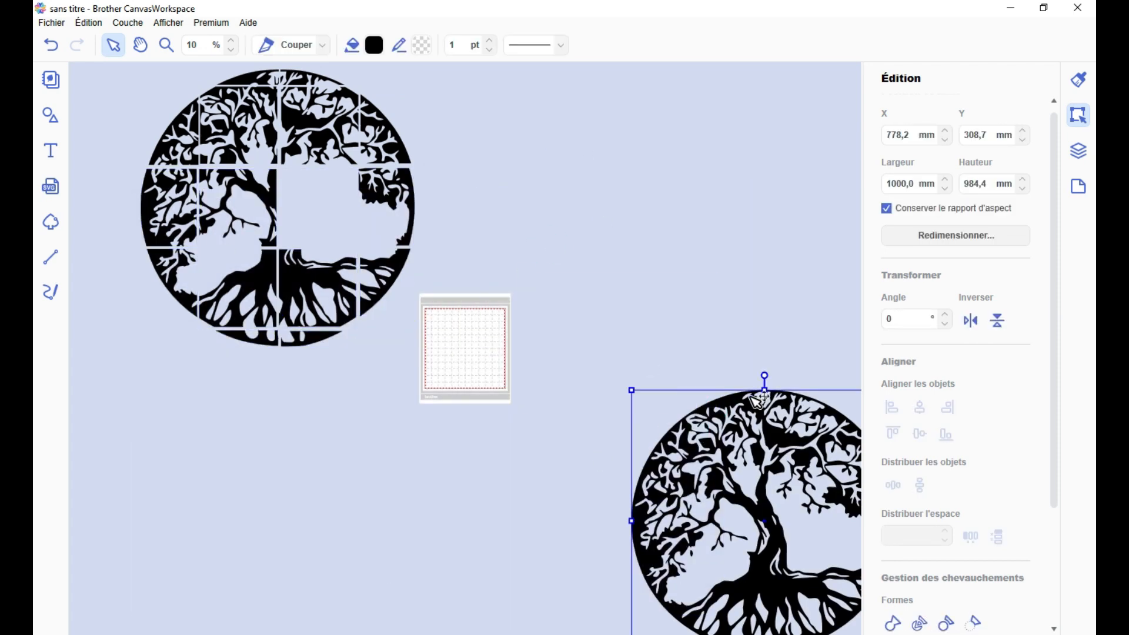
pyautogui.moveTo(751, 397); pyautogui.dragTo(589, 251)
# Draw a 290 mm square and spread pasted copies of it across the new tree
pyautogui.click(51, 115)
pyautogui.click(136, 136)
pyautogui.click(555, 145)
pyautogui.moveTo(915, 184); pyautogui.dragTo(792, 178)
pyautogui.write('290')
pyautogui.hotkey('ctrl', 'v')
pyautogui.moveTo(438, 382); pyautogui.dragTo(692, 381)
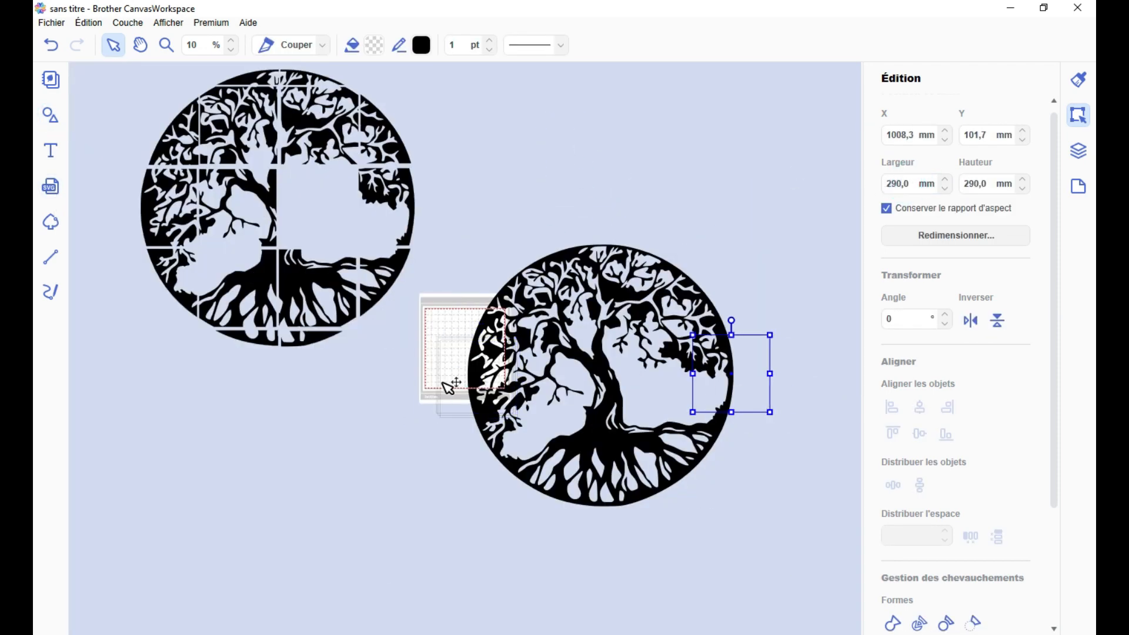
# Give the new tree a black outline and no fill
pyautogui.click(606, 438)
pyautogui.click(421, 44)
pyautogui.click(681, 420)
pyautogui.click(374, 45)
pyautogui.click(682, 421)
# Align the four squares into one horizontal row and distribute them with 0 mm spacing
pyautogui.moveTo(428, 327); pyautogui.dragTo(723, 315)
pyautogui.click(919, 433)
pyautogui.click(970, 536)
# Paste copies of the row of squares and stack them into an aligned five-row grid with 0 mm vertical spacing
pyautogui.hotkey('ctrl', 'v')
pyautogui.hotkey('ctrl', 'v')
pyautogui.hotkey('ctrl', 'v')
pyautogui.hotkey('ctrl', 'v')
pyautogui.moveTo(735, 406); pyautogui.dragTo(734, 484)
pyautogui.moveTo(739, 406); pyautogui.dragTo(745, 228)
pyautogui.moveTo(726, 375); pyautogui.dragTo(738, 537)
pyautogui.moveTo(796, 208); pyautogui.dragTo(734, 558)
pyautogui.click(920, 408)
pyautogui.click(999, 541)
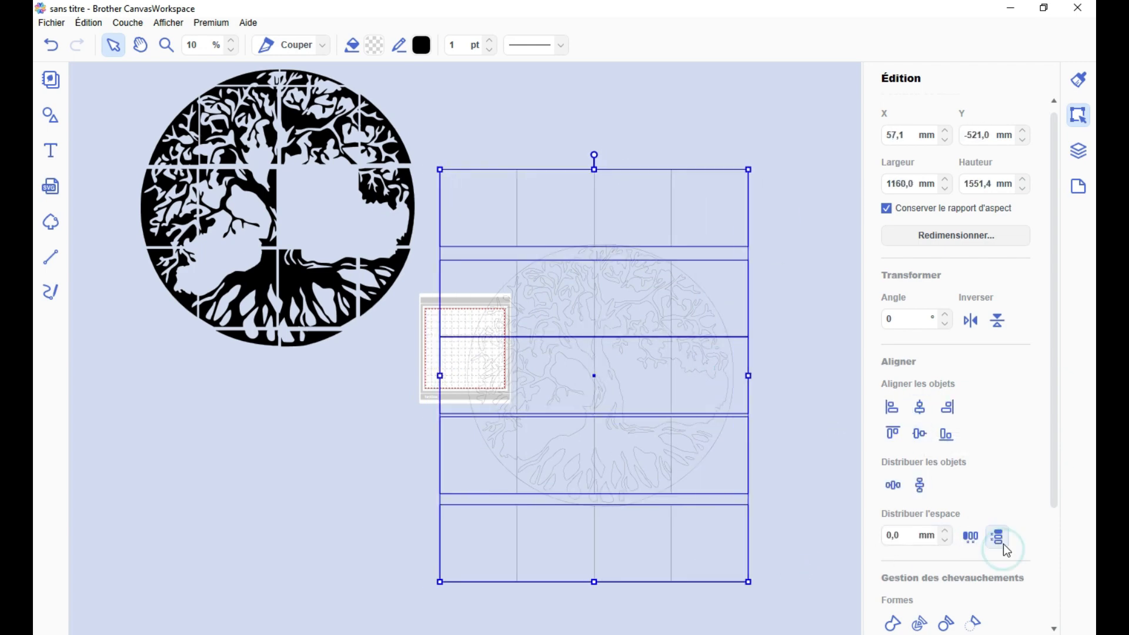
# Centre the tree and the square grid on each other horizontally and vertically
pyautogui.moveTo(814, 141); pyautogui.dragTo(432, 579)
pyautogui.click(919, 406)
pyautogui.click(919, 433)
pyautogui.click(829, 429)
# Ungroup the third row of squares and delete the grid's two bottom rows
pyautogui.click(692, 382)
pyautogui.hotkey('ctrl', 'u')
pyautogui.click(726, 215)
pyautogui.keyDown('shift'); pyautogui.click(728, 532); pyautogui.keyUp('shift')
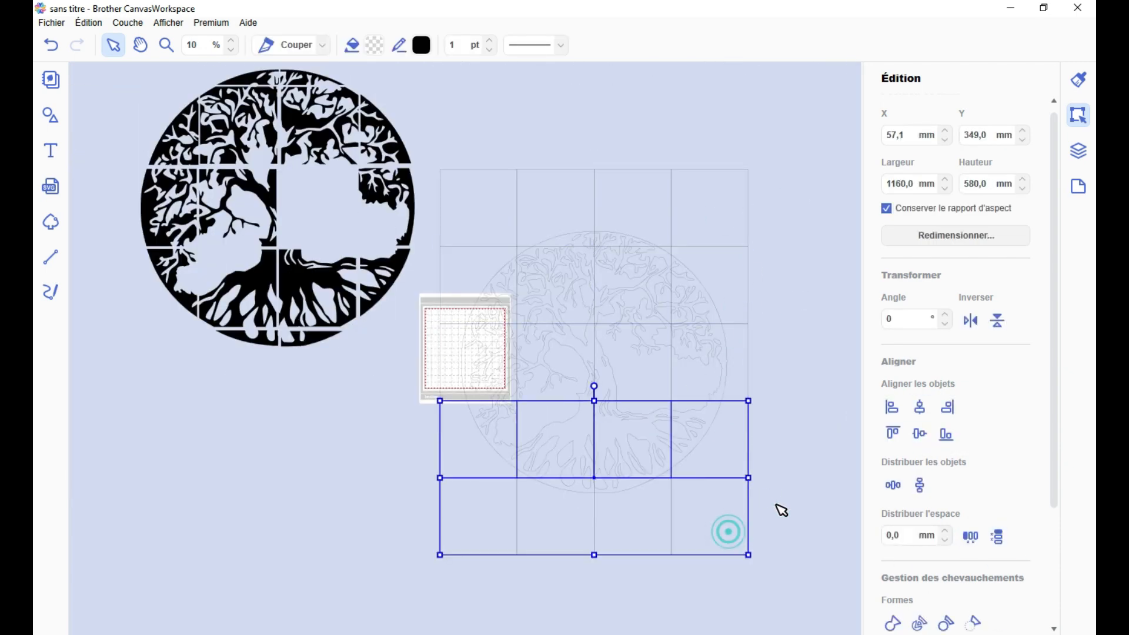
pyautogui.click(728, 523)
pyautogui.press('Delete')
pyautogui.click(732, 447)
pyautogui.press('Delete')
# Divide the tree with the third row's inner-right square and delete the leftover tree around the resulting piece
pyautogui.scroll(4, 768, 447)
pyautogui.click(500, 406)
pyautogui.keyDown('shift'); pyautogui.click(670, 435); pyautogui.keyUp('shift')
pyautogui.click(919, 625)
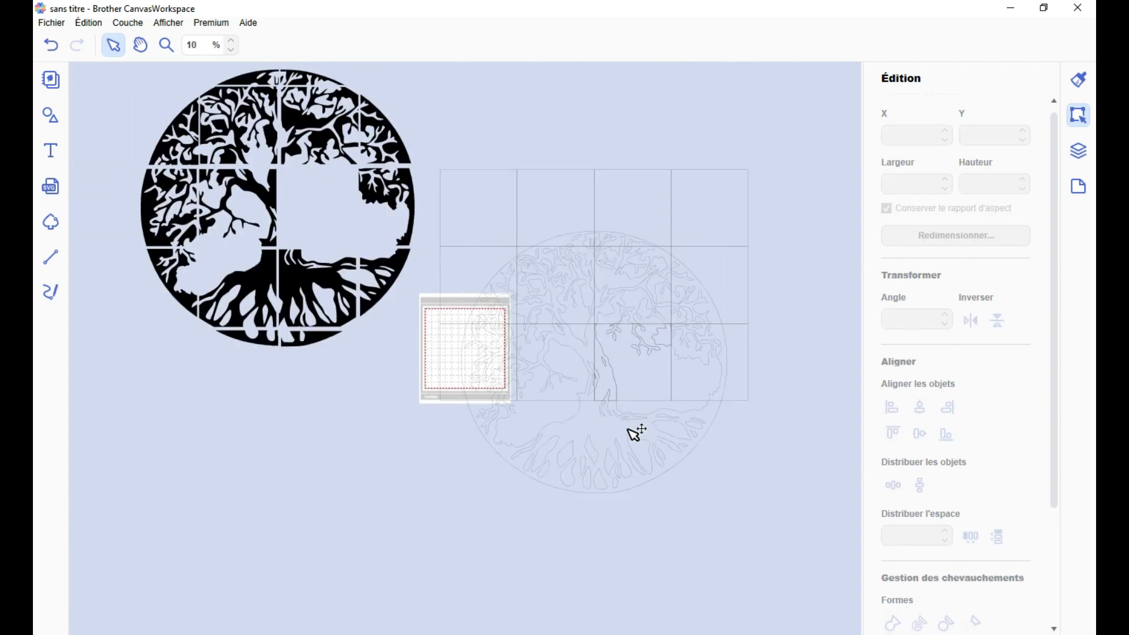
pyautogui.click(632, 434)
pyautogui.press('Delete')
pyautogui.scroll(8, 674, 351)
pyautogui.click(483, 413)
pyautogui.press('Delete')
pyautogui.click(625, 289)
pyautogui.hotkey('ctrl', 'z')
pyautogui.hotkey('ctrl', 'z')
pyautogui.click(721, 297)
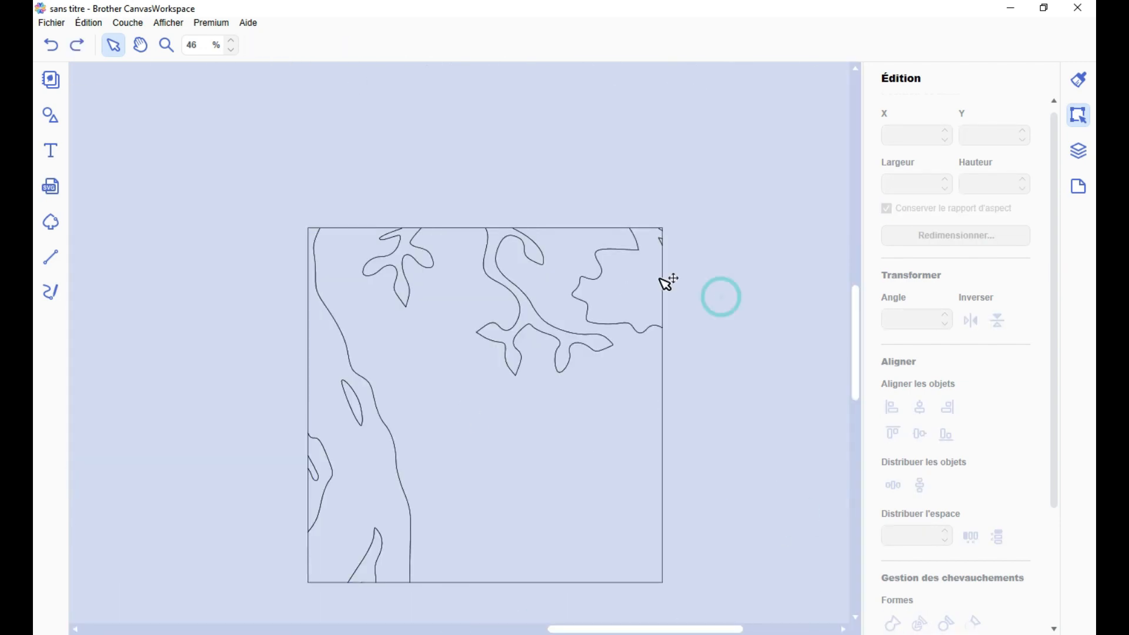
# Delete the square outline and the small trunk-opening fragment from the new inner-right piece
pyautogui.click(411, 277)
pyautogui.press('Delete')
pyautogui.click(661, 232)
pyautogui.click(321, 495)
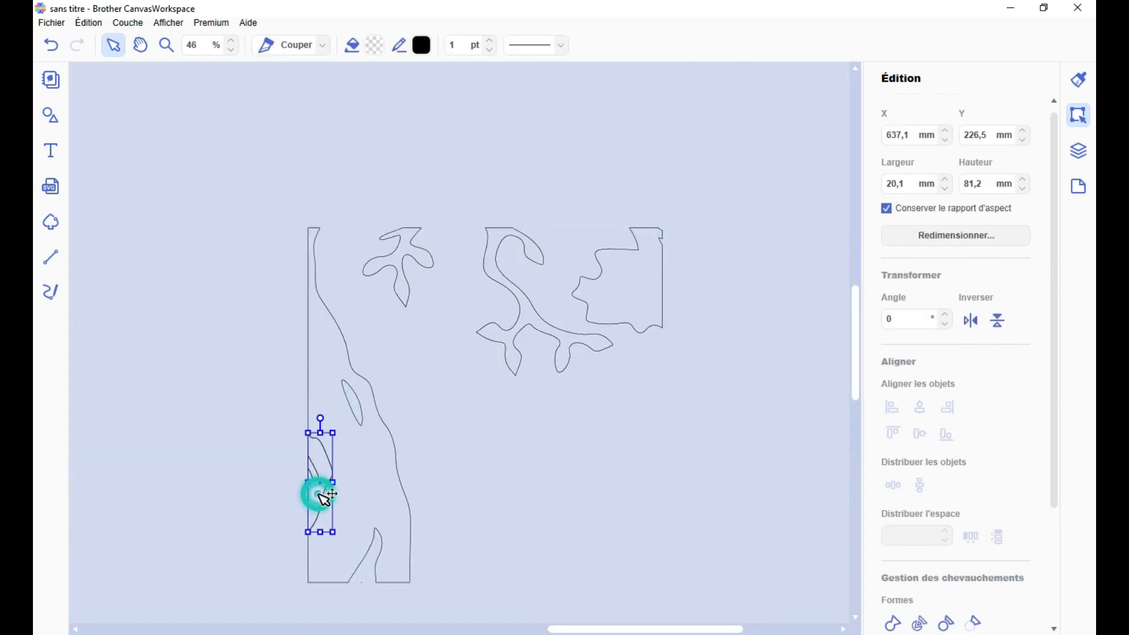
pyautogui.press('Delete')
# Fill the new inner-right piece with black and move it into the gap in the assembled tree's third row
pyautogui.scroll(-8, 589, 379)
pyautogui.click(603, 377)
pyautogui.click(374, 45)
pyautogui.click(363, 383)
pyautogui.click(675, 421)
pyautogui.moveTo(668, 347); pyautogui.dragTo(354, 190)
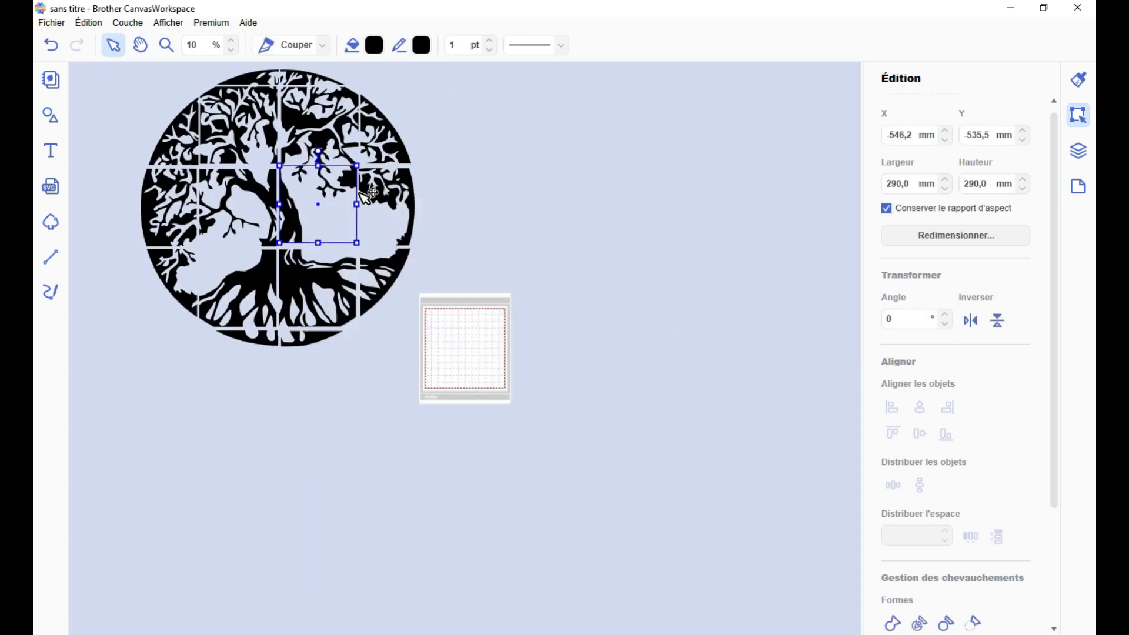
# Move all the assembled tree pieces together over the cutting mat
pyautogui.hotkey('ctrl', 'a')
pyautogui.moveTo(298, 225); pyautogui.dragTo(477, 362)
pyautogui.click(654, 365)
# Shift the third row's inner-right piece slightly to line it up with its neighbouring pieces
pyautogui.scroll(5, 642, 379)
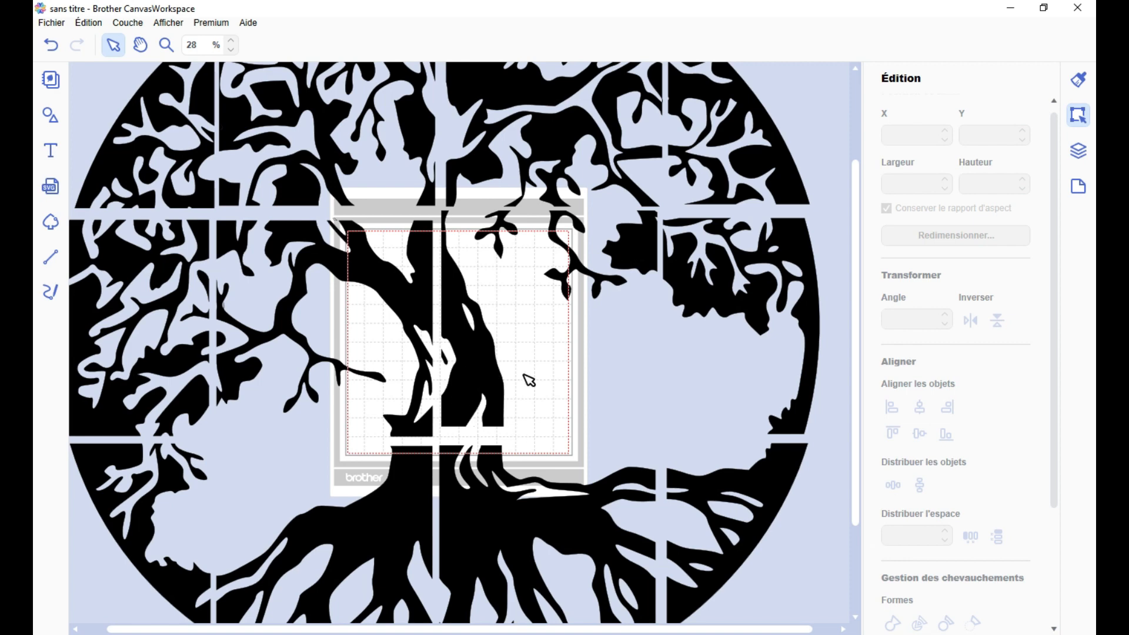
pyautogui.click(472, 395)
pyautogui.moveTo(474, 401); pyautogui.dragTo(475, 403)
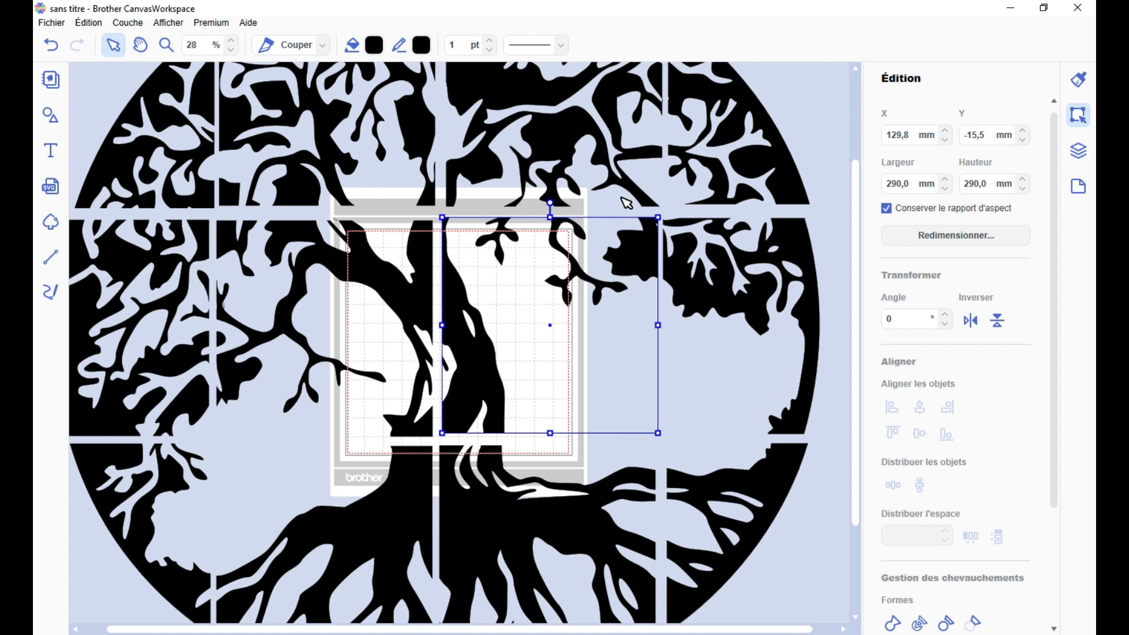
pyautogui.scroll(-3, 597, 268)
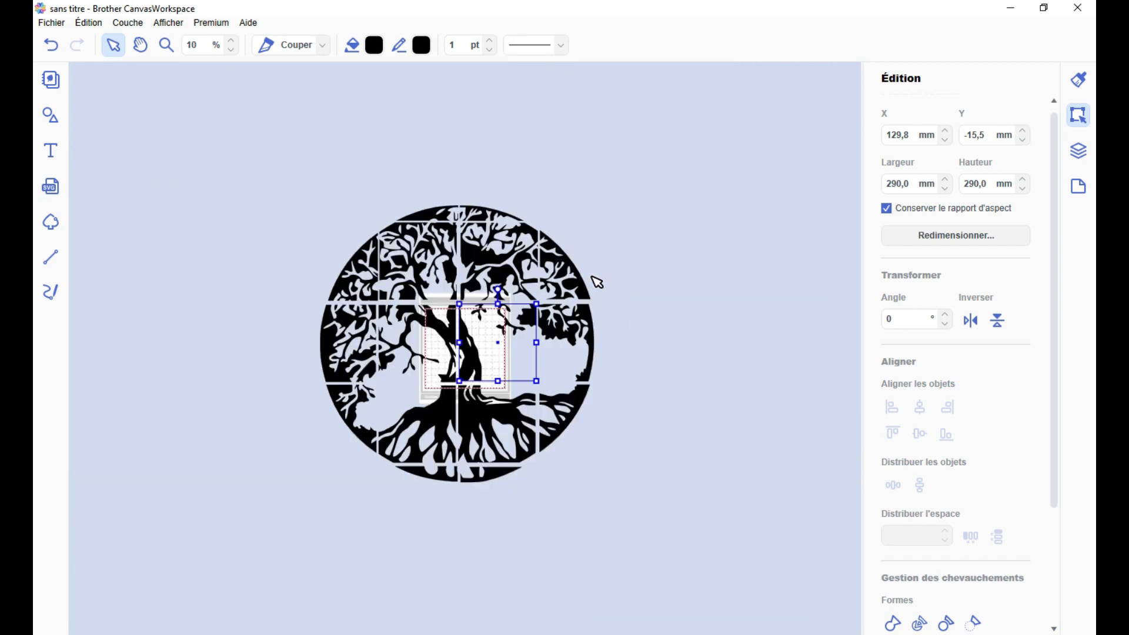
pyautogui.click(660, 317)
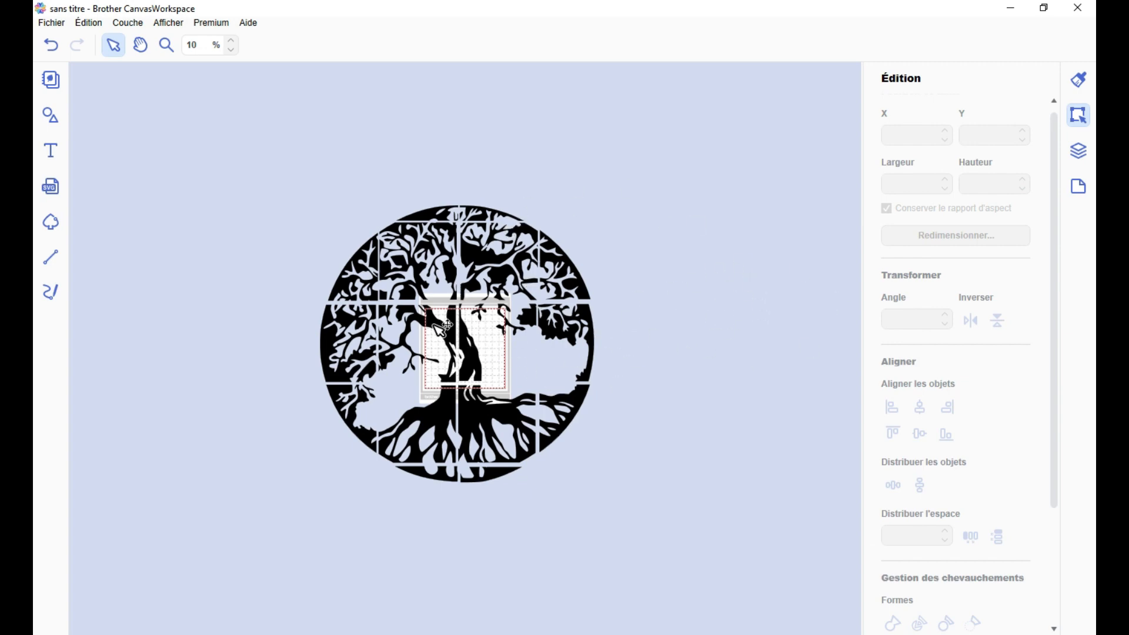
pyautogui.click(670, 360)
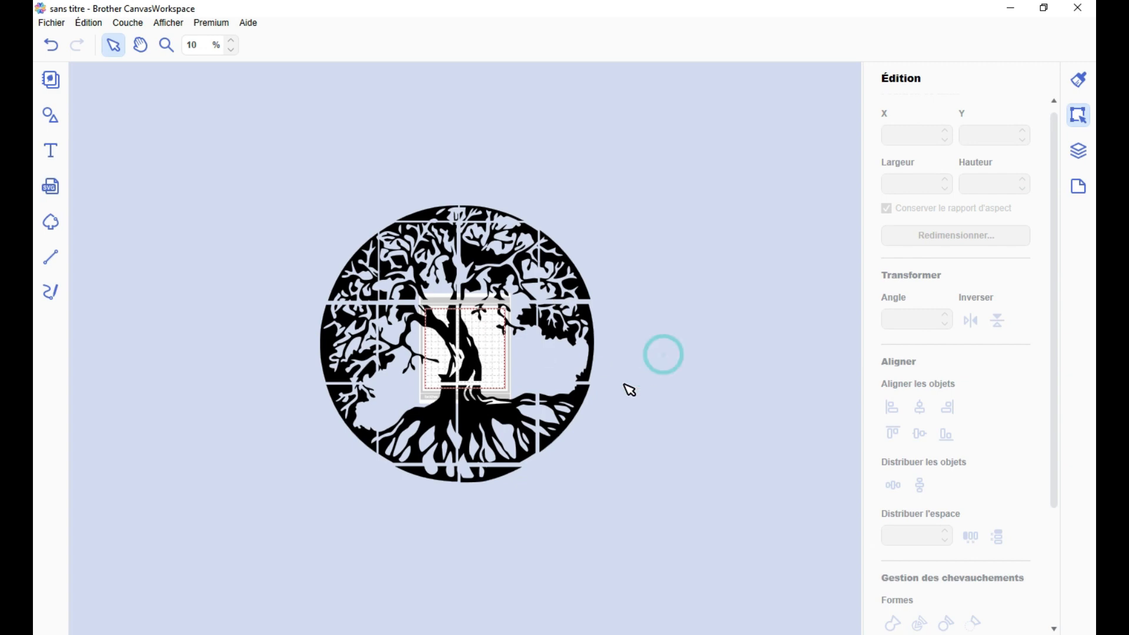
# Move the whole assembled tree off the cutting mat and back over it
pyautogui.moveTo(625, 172); pyautogui.dragTo(232, 510)
pyautogui.moveTo(411, 294); pyautogui.dragTo(217, 175)
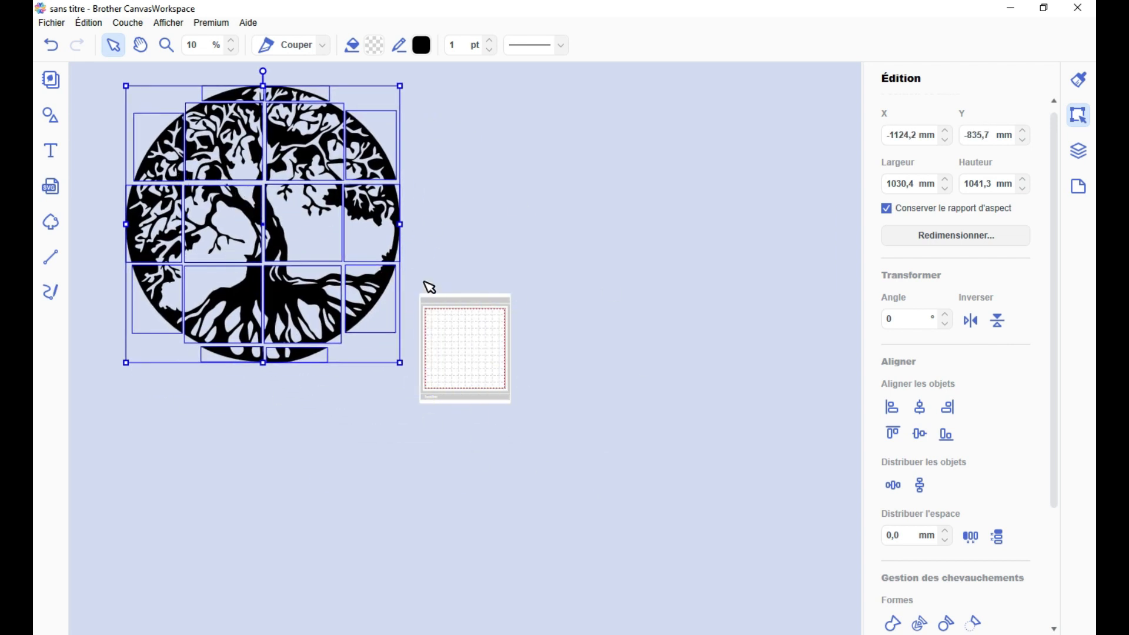
pyautogui.moveTo(286, 148); pyautogui.dragTo(473, 272)
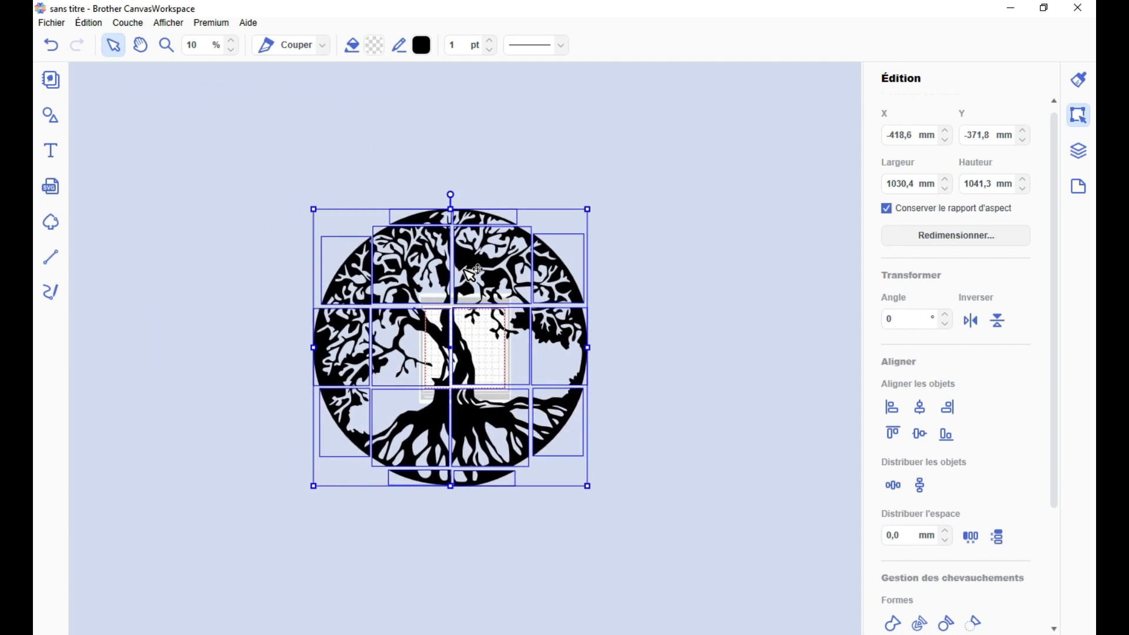
pyautogui.click(653, 360)
pyautogui.scroll(3, 544, 354)
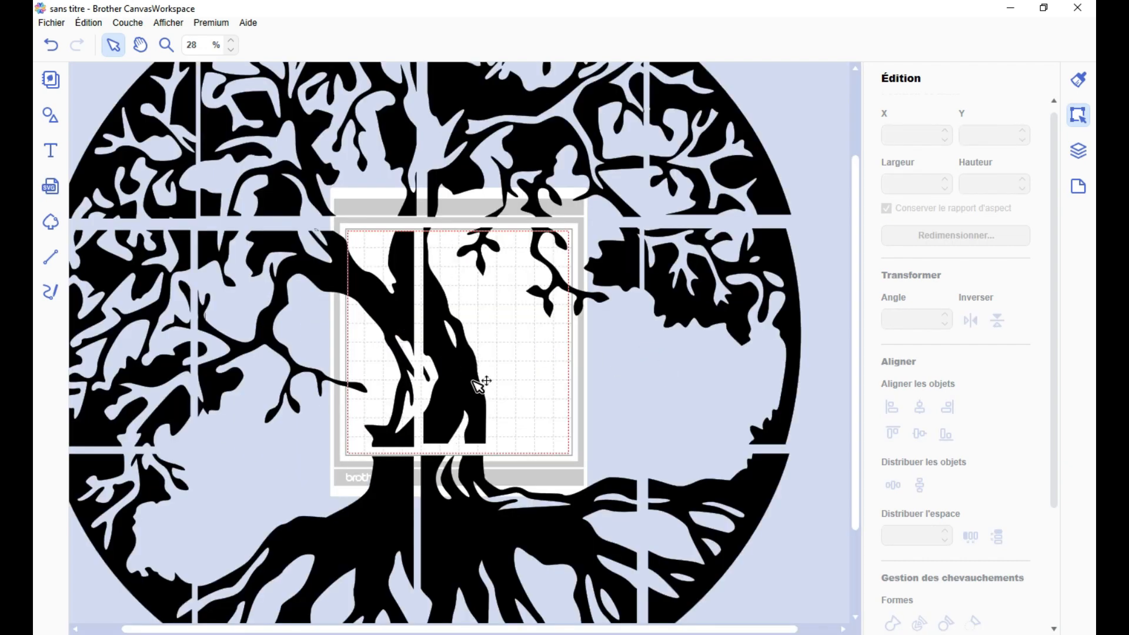
pyautogui.scroll(-3, 539, 323)
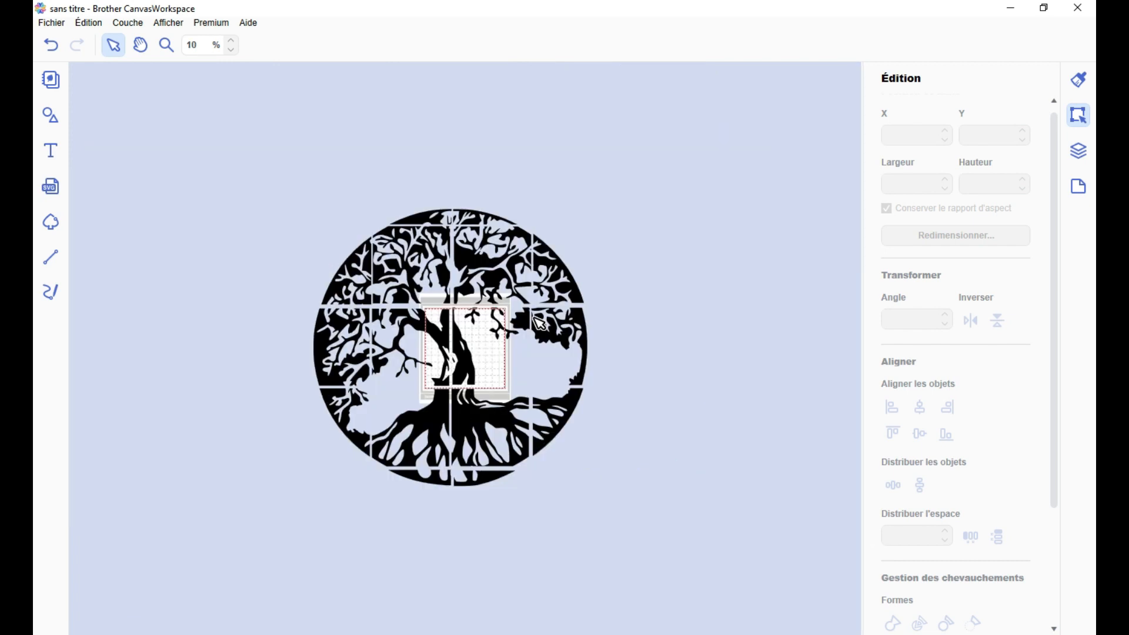
pyautogui.click(684, 339)
# Save the project as Test Vinyl.cwprj in the Sauvegarde Programme folder
pyautogui.click(52, 25)
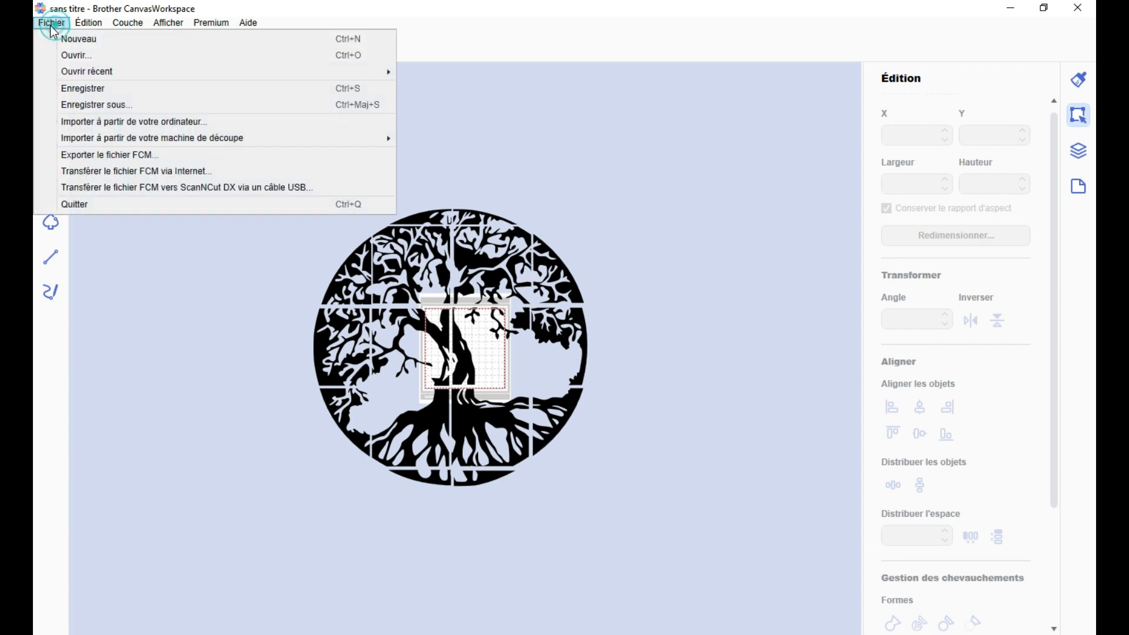
pyautogui.click(94, 107)
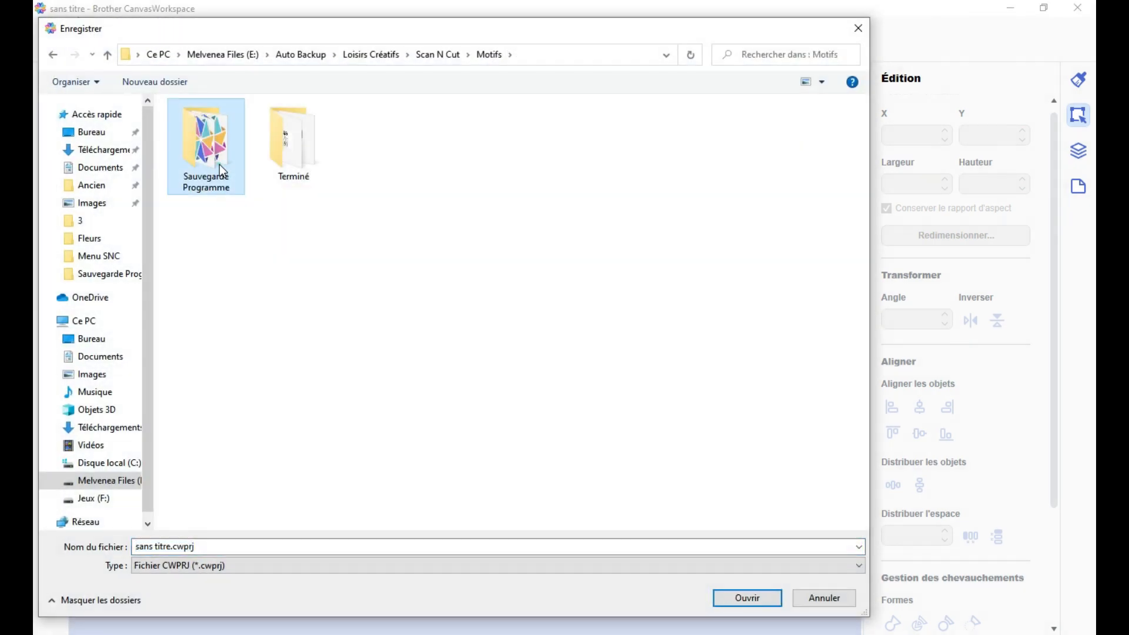
pyautogui.doubleClick(220, 164)
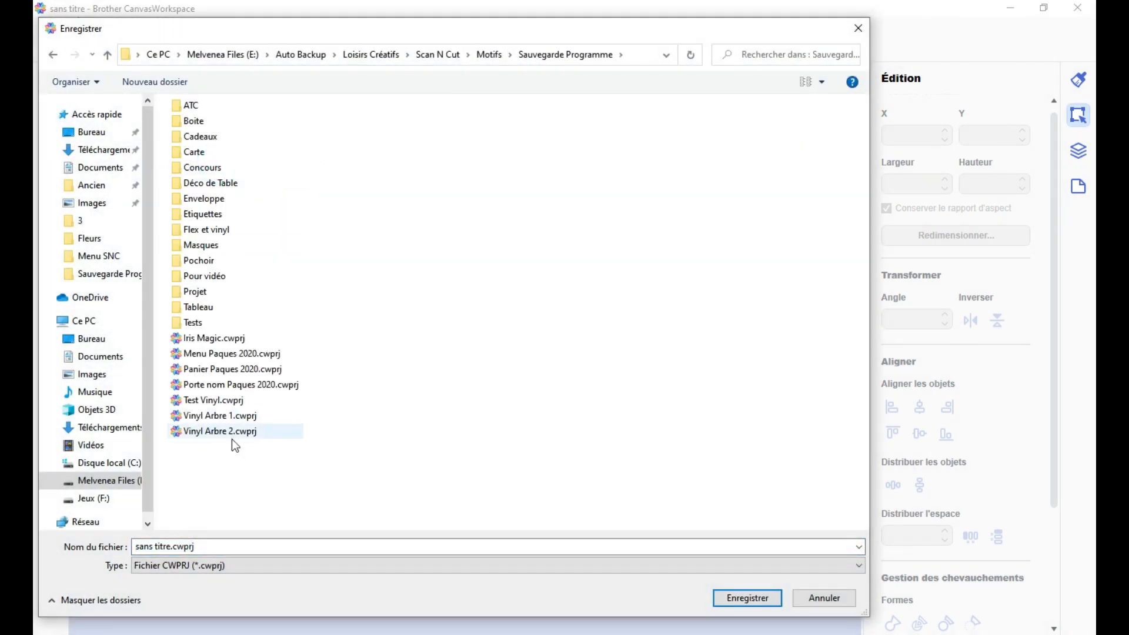
pyautogui.click(236, 401)
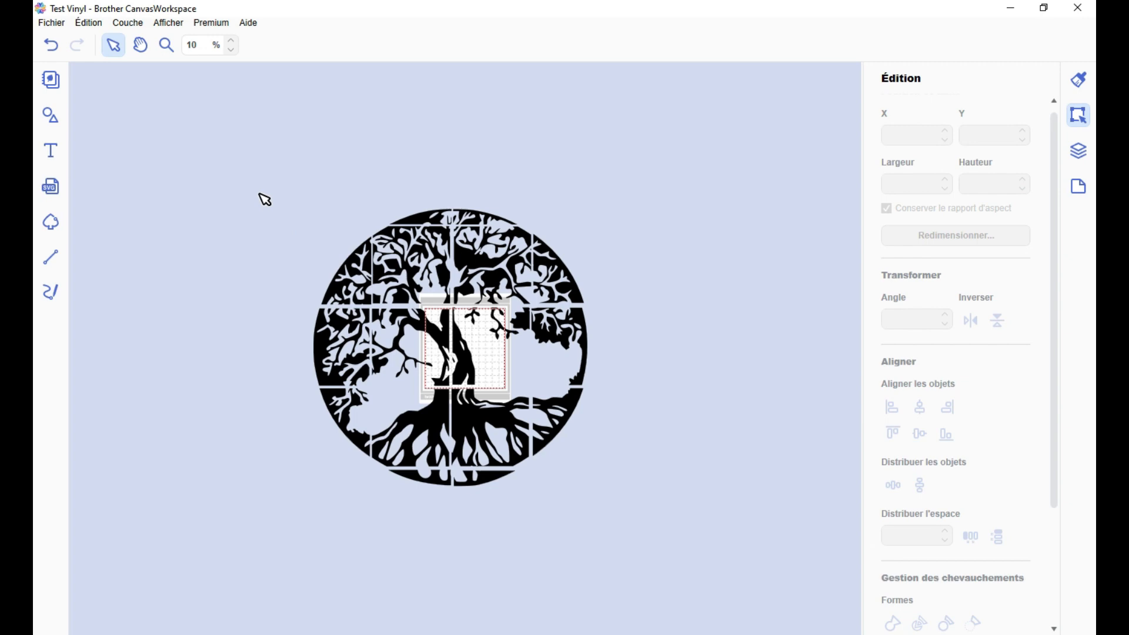
# Move the whole assembled tree to the left of the cutting mat, leaving the mat empty
pyautogui.moveTo(264, 184); pyautogui.dragTo(608, 515)
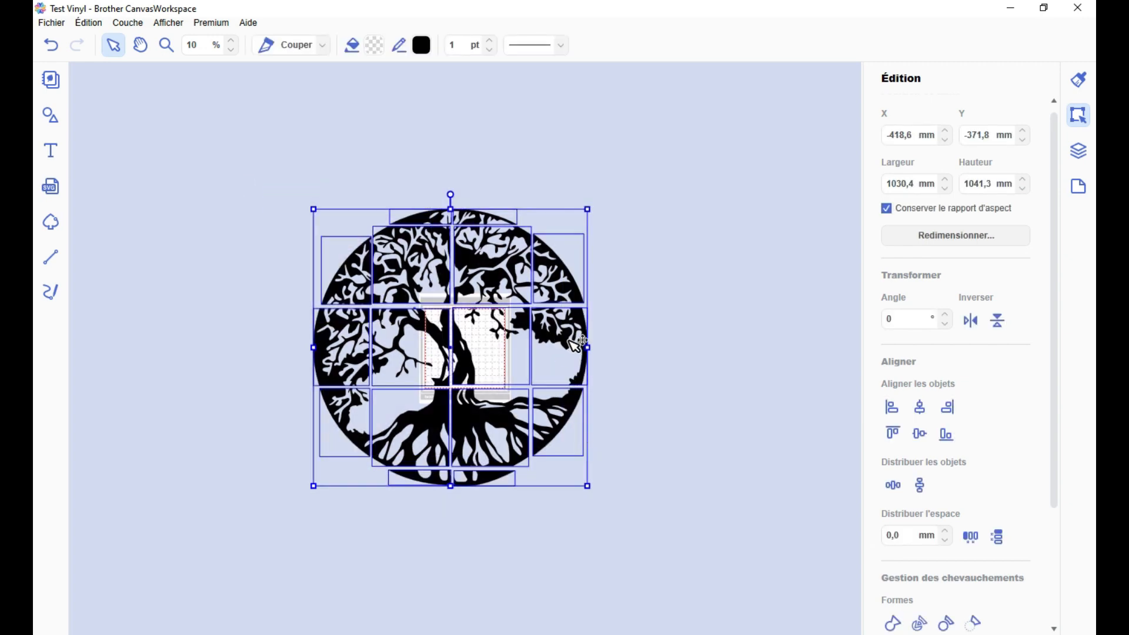
pyautogui.moveTo(574, 337); pyautogui.dragTo(379, 336)
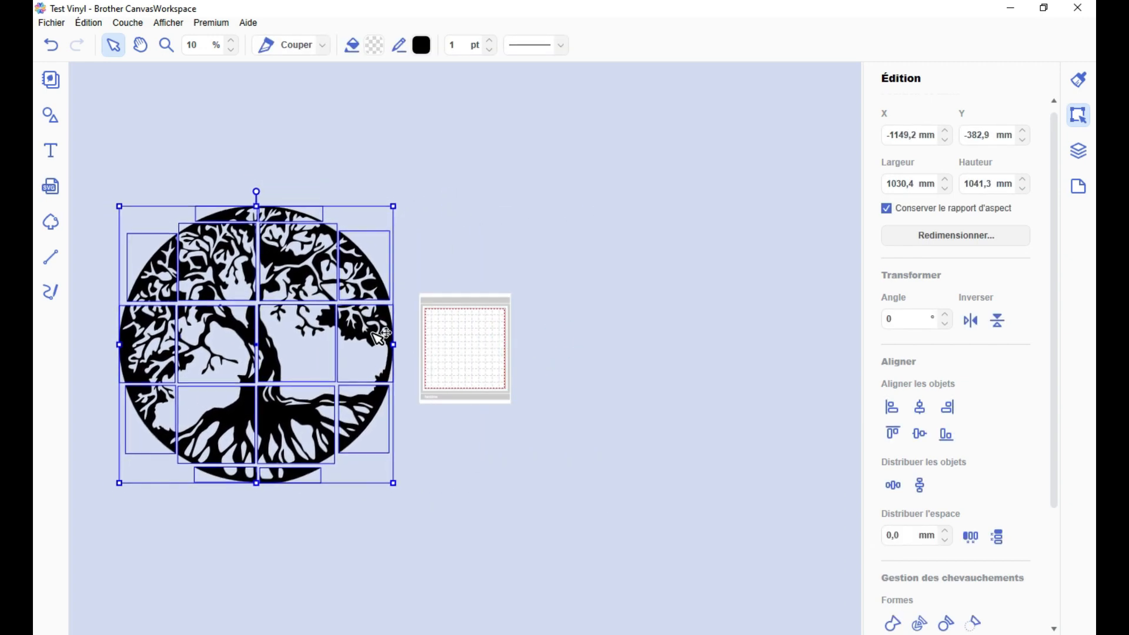
pyautogui.click(497, 324)
# Place the top row's left piece on the cutting mat and save the project as Vinyl Arbre 1.cwprj
pyautogui.moveTo(247, 223); pyautogui.dragTo(467, 326)
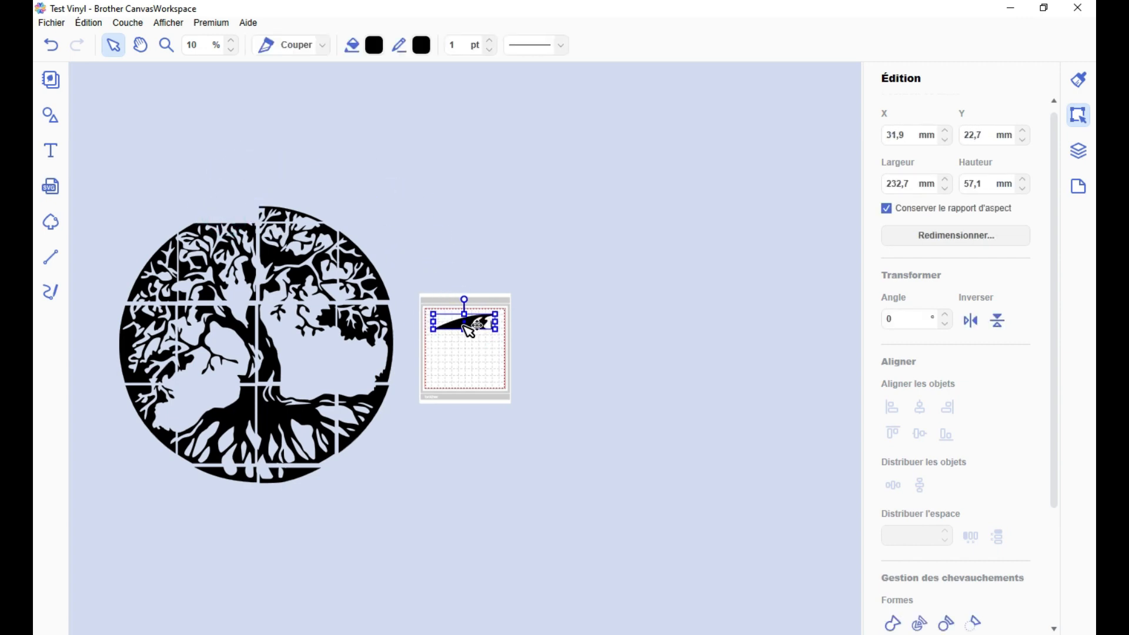
pyautogui.click(567, 338)
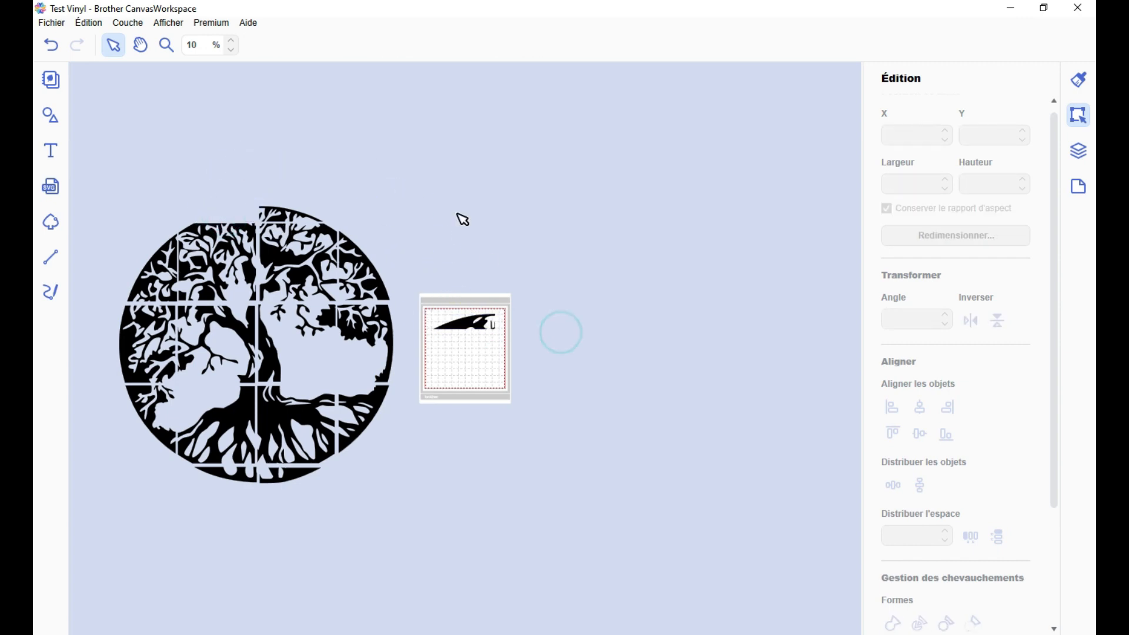
pyautogui.click(59, 24)
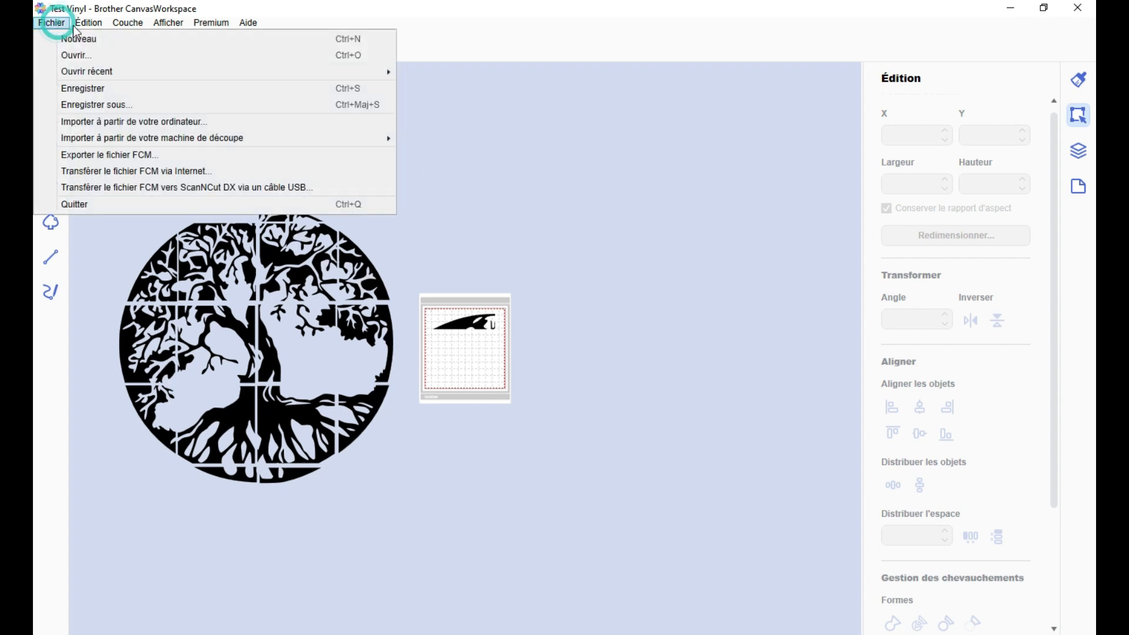
pyautogui.click(74, 106)
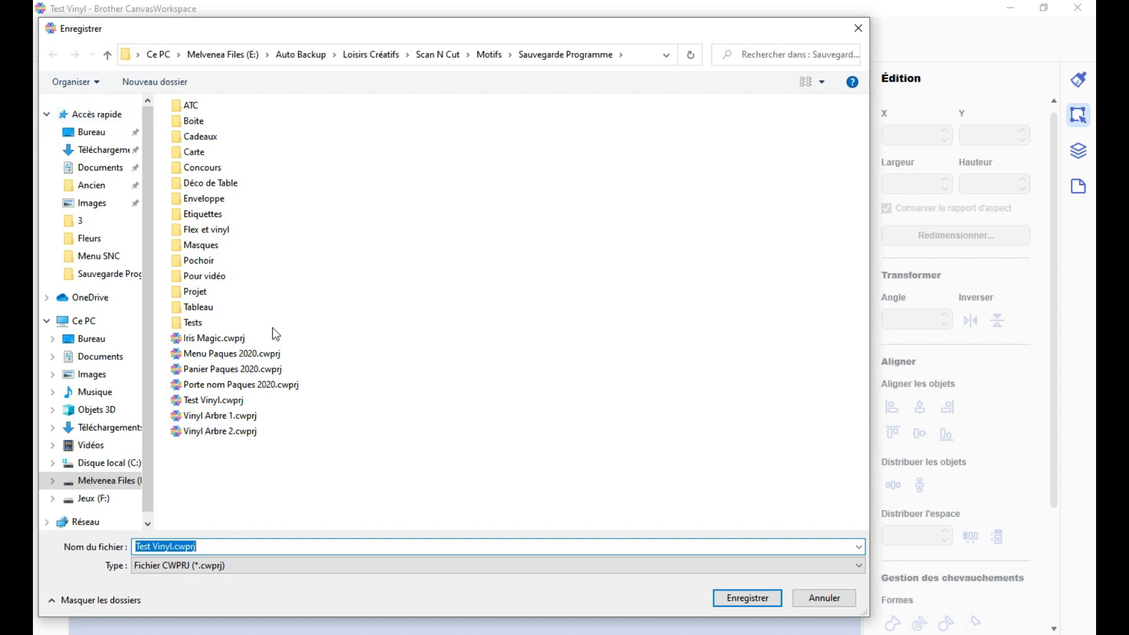
pyautogui.click(252, 416)
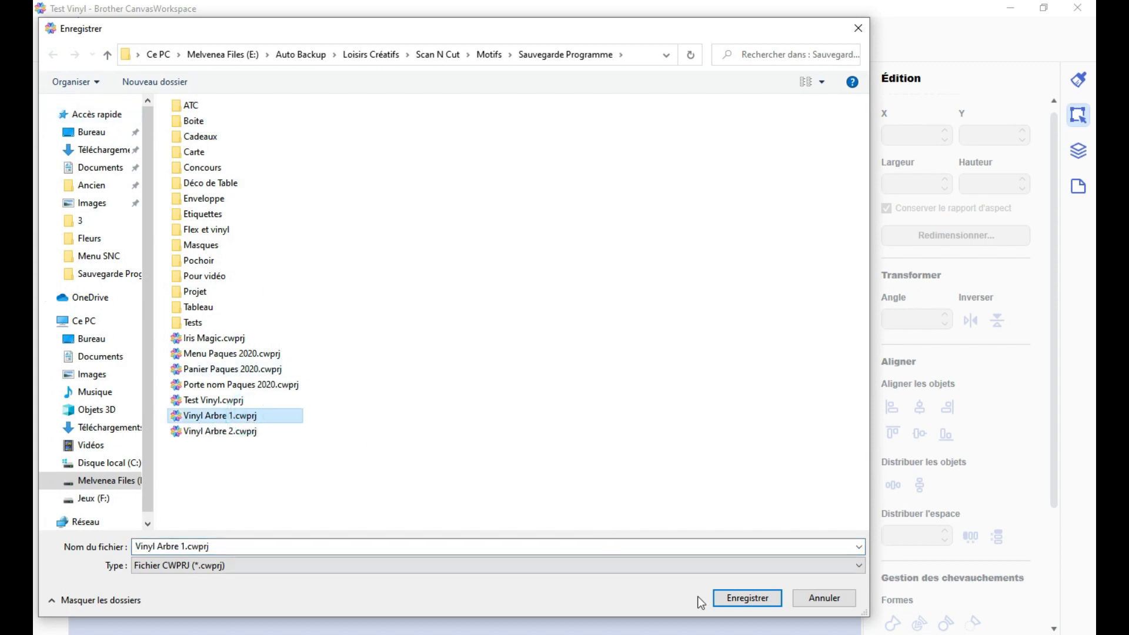
pyautogui.click(731, 599)
# Return the top row's left piece to the tree and place the top row's right piece on the cutting mat
pyautogui.moveTo(484, 322); pyautogui.dragTo(215, 211)
pyautogui.click(281, 214)
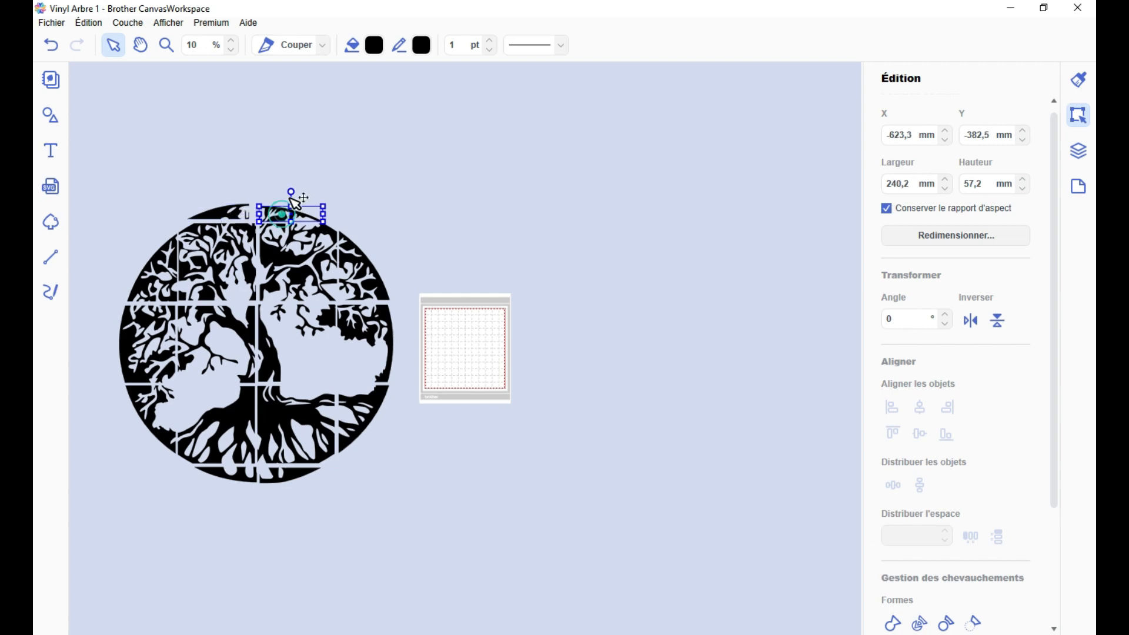
pyautogui.moveTo(295, 202); pyautogui.dragTo(464, 327)
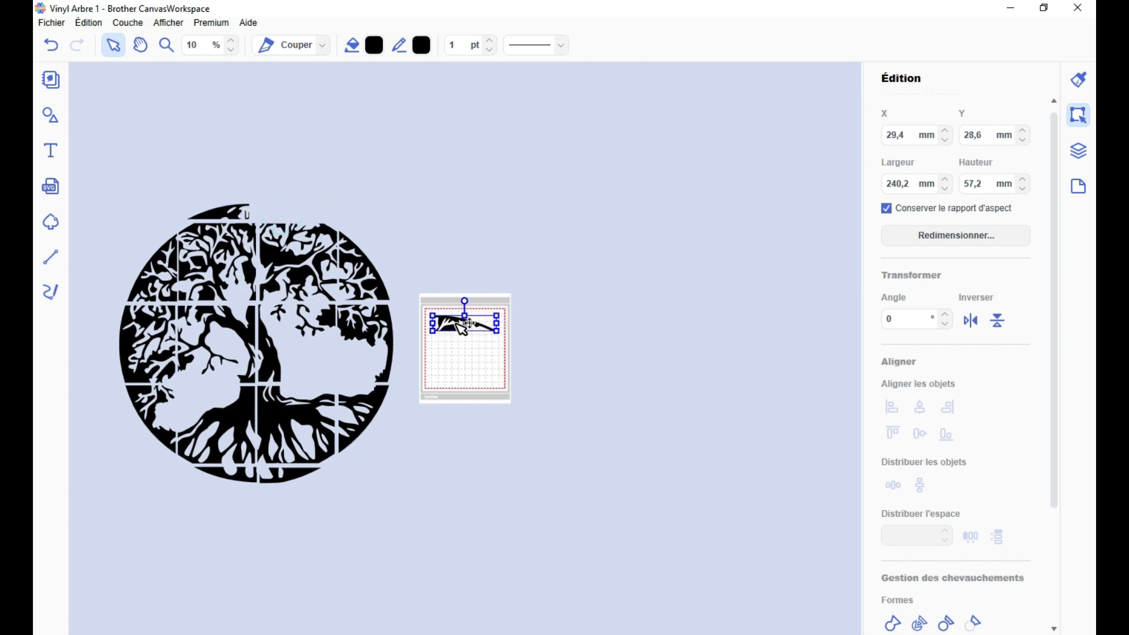
pyautogui.click(467, 226)
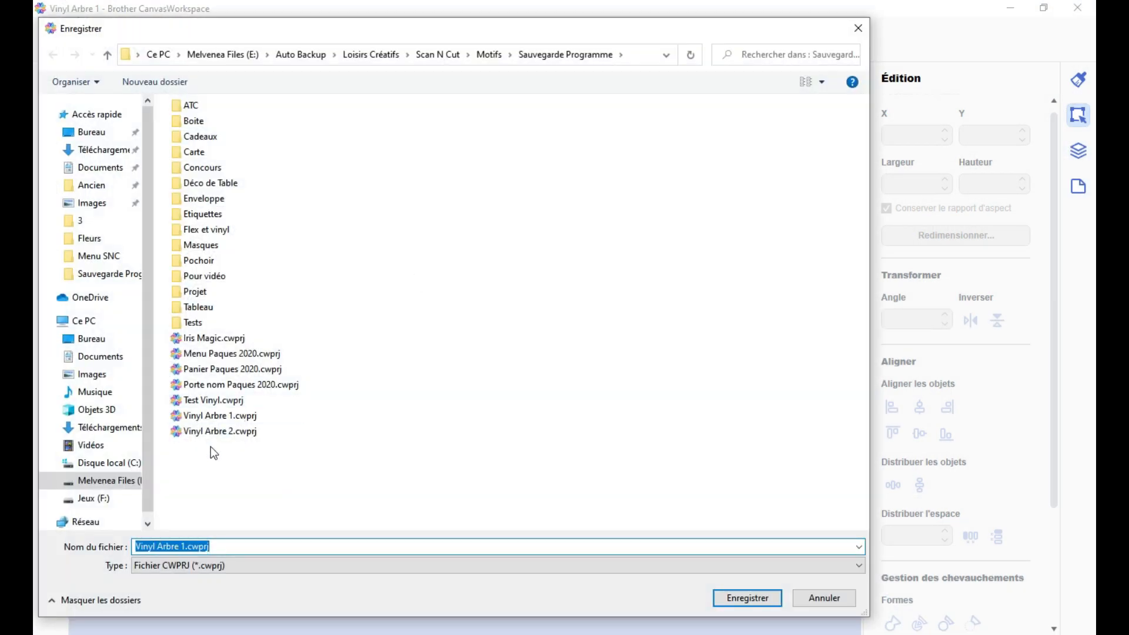
# Save the project as Vinyl Arbre 2.cwprj, replacing the existing file of that name
pyautogui.click(217, 432)
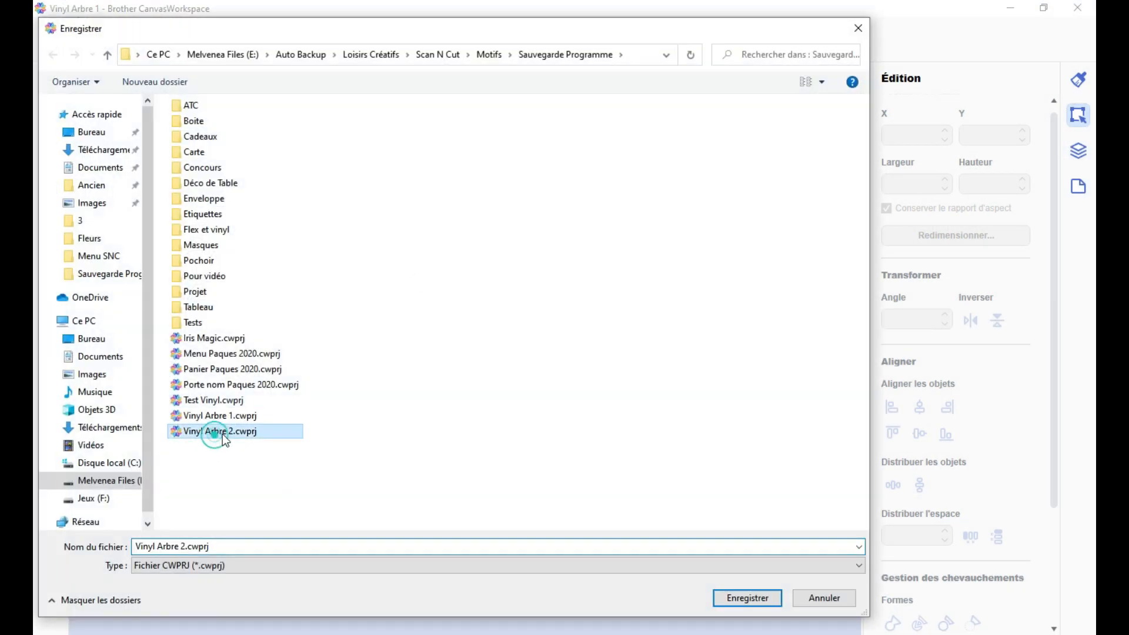
pyautogui.click(746, 598)
pyautogui.click(621, 382)
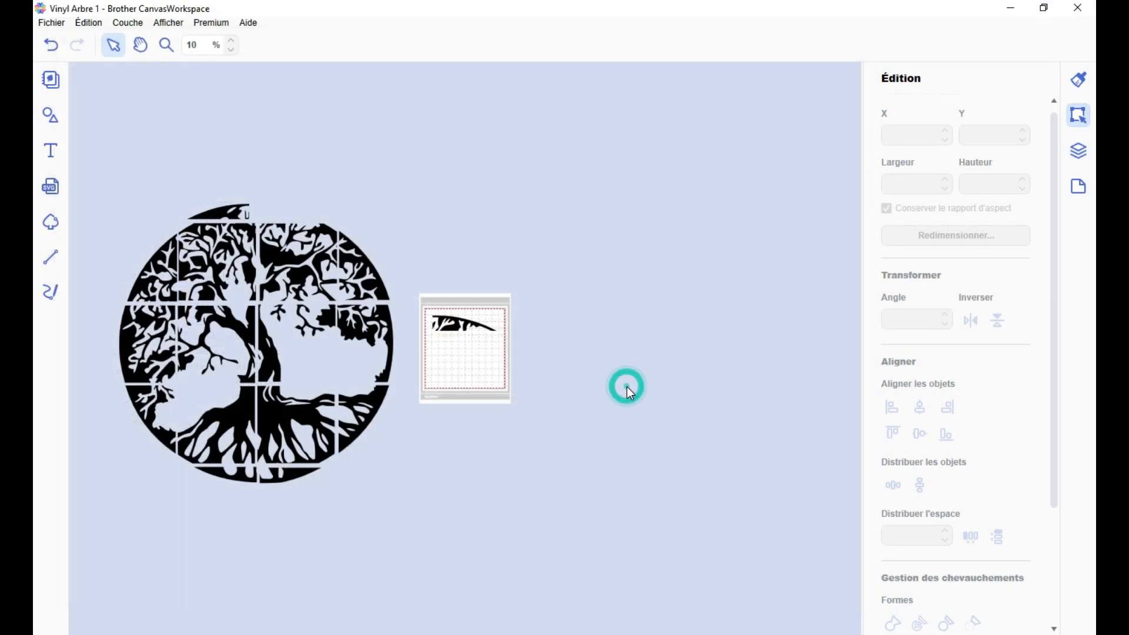
# Return the top row's right piece to the tree and realign the top row's left piece beside it
pyautogui.moveTo(464, 324); pyautogui.dragTo(297, 215)
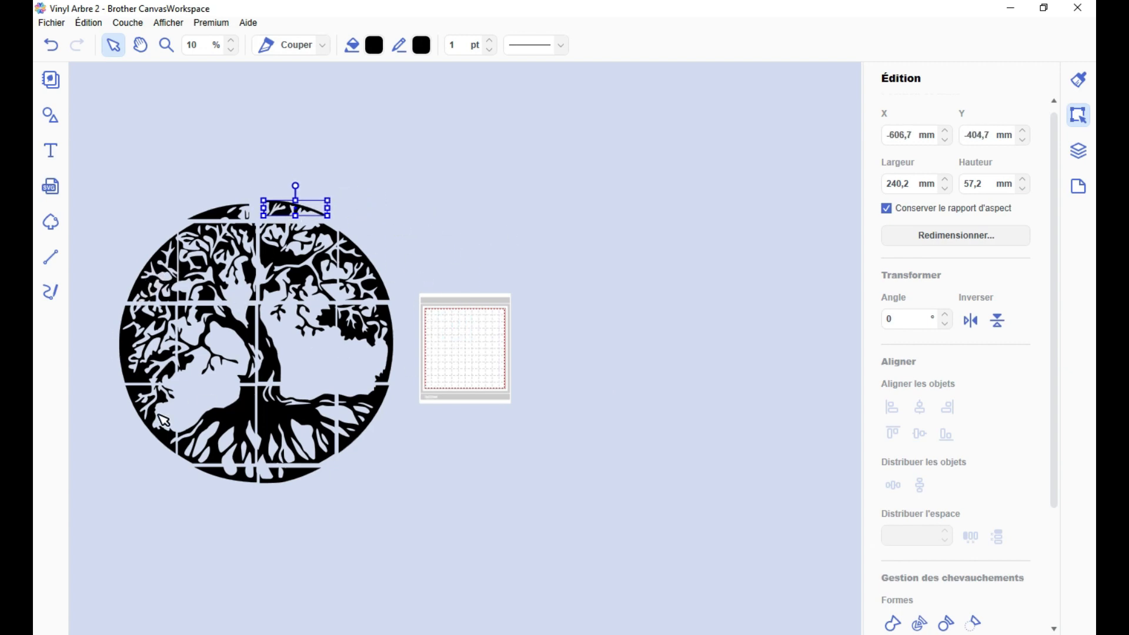
pyautogui.click(405, 470)
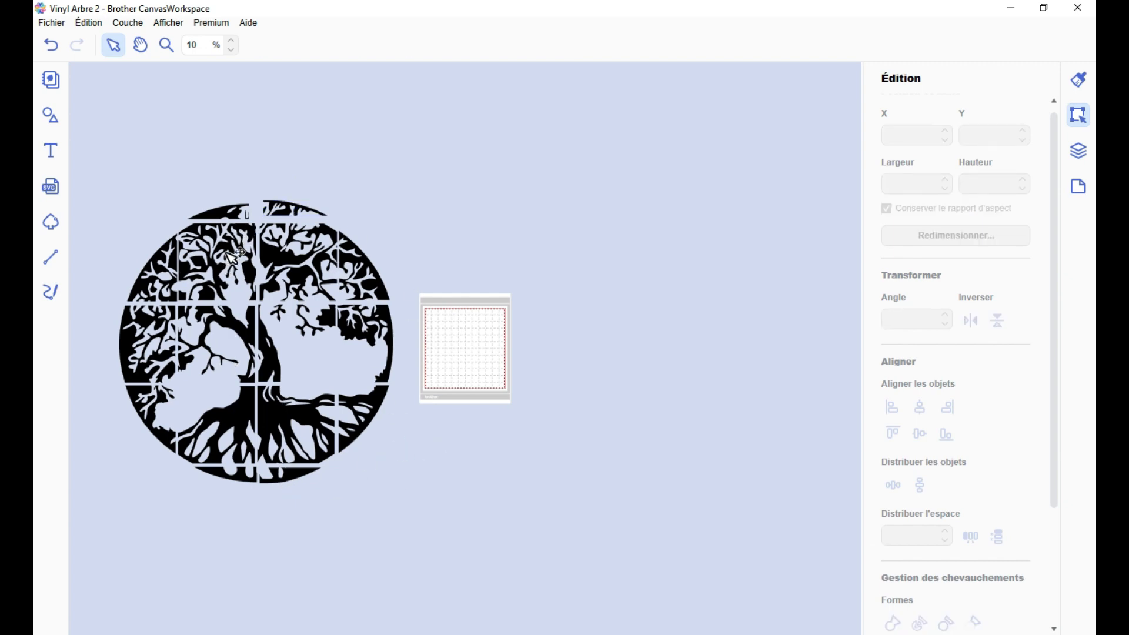
pyautogui.moveTo(289, 214); pyautogui.dragTo(247, 218)
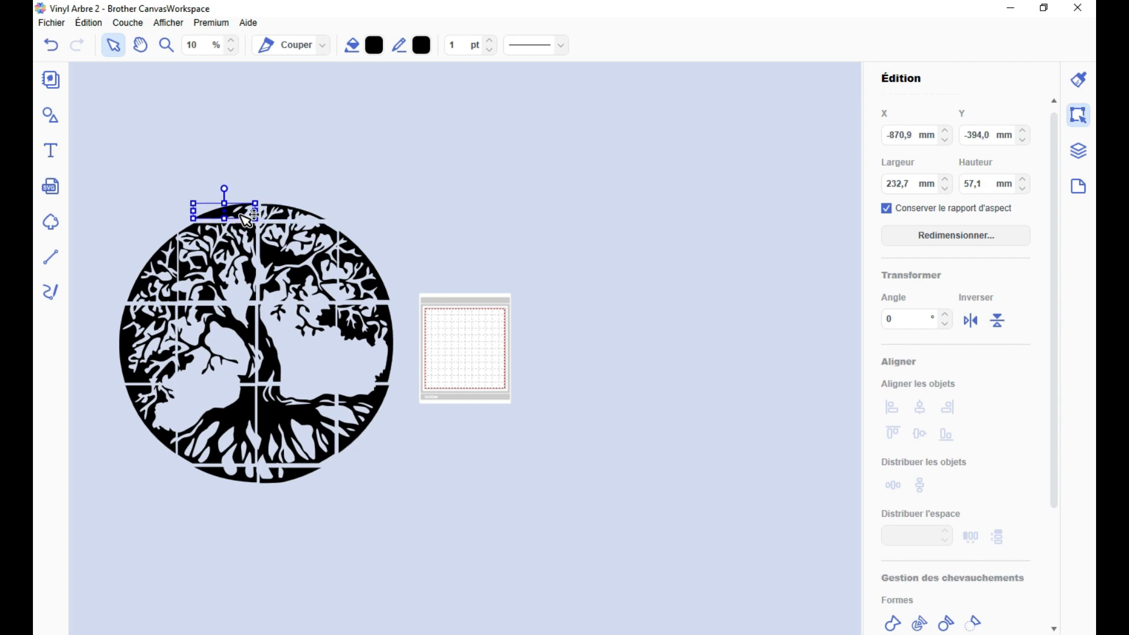
pyautogui.click(289, 192)
# Open Vinyl Arbre 1.cwprj from the Sauvegarde Programme folder, discarding the unsaved changes to Vinyl Arbre 2
pyautogui.click(52, 22)
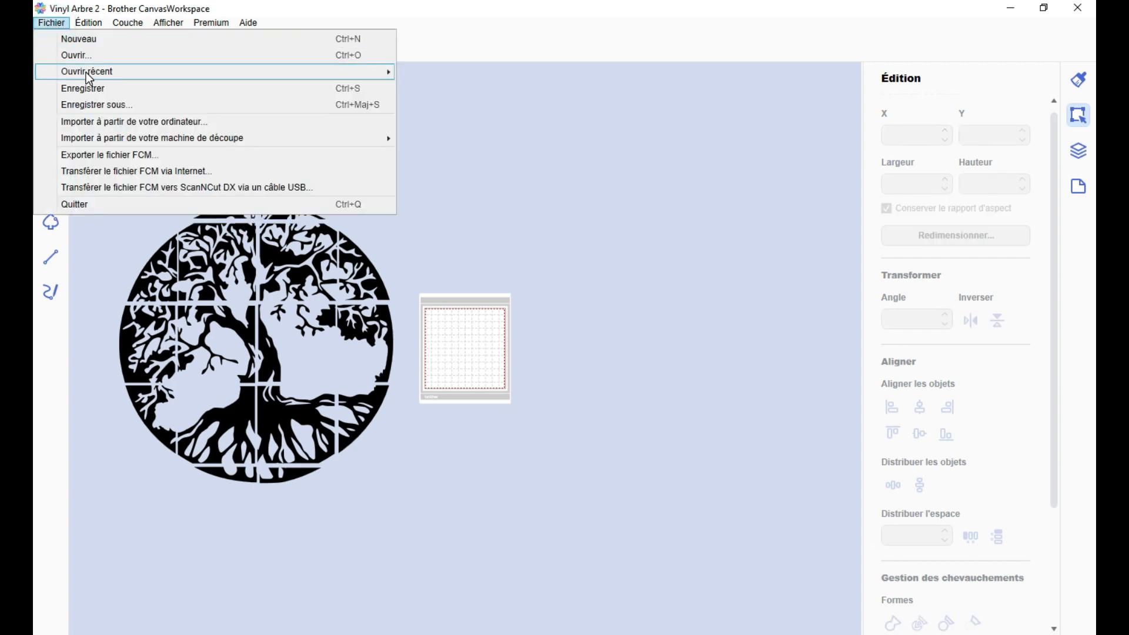
pyautogui.click(88, 56)
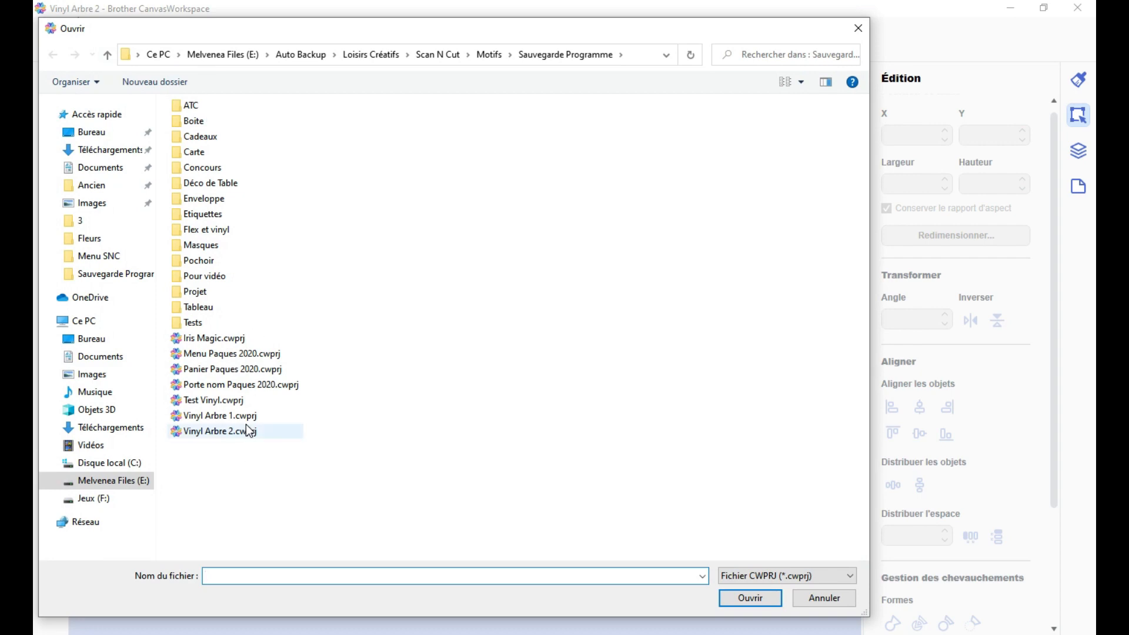
pyautogui.doubleClick(249, 417)
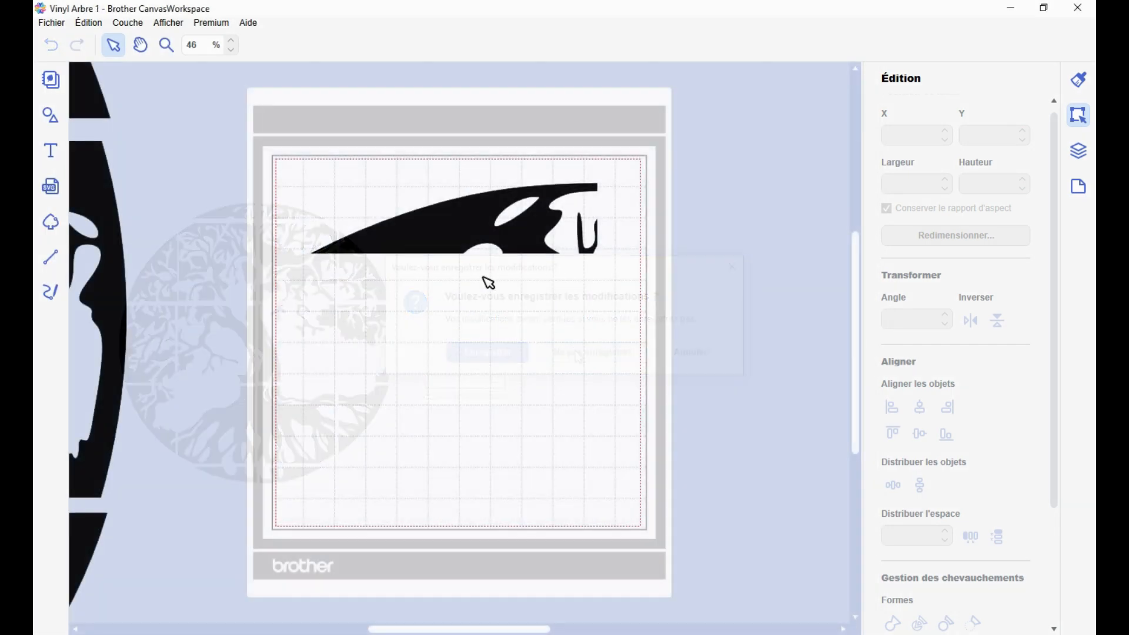
# Delete all tree pieces outside the cutting mat and save the Vinyl Arbre 1 project
pyautogui.scroll(-2, 400, 346)
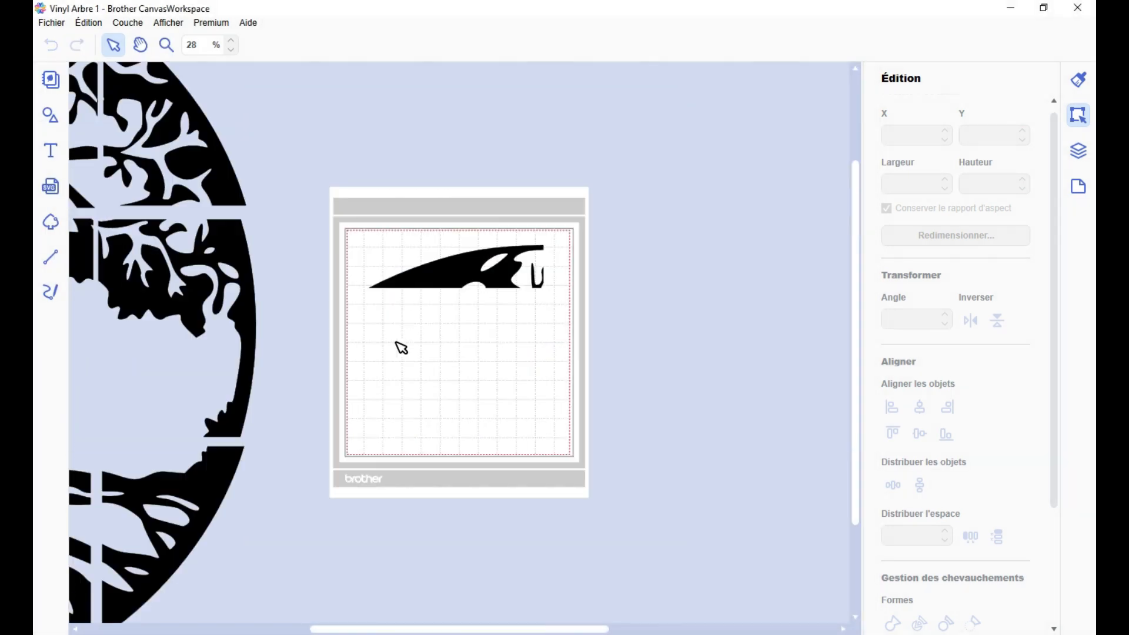
pyautogui.scroll(-3, 401, 348)
pyautogui.moveTo(383, 172); pyautogui.dragTo(108, 496)
pyautogui.press('Delete')
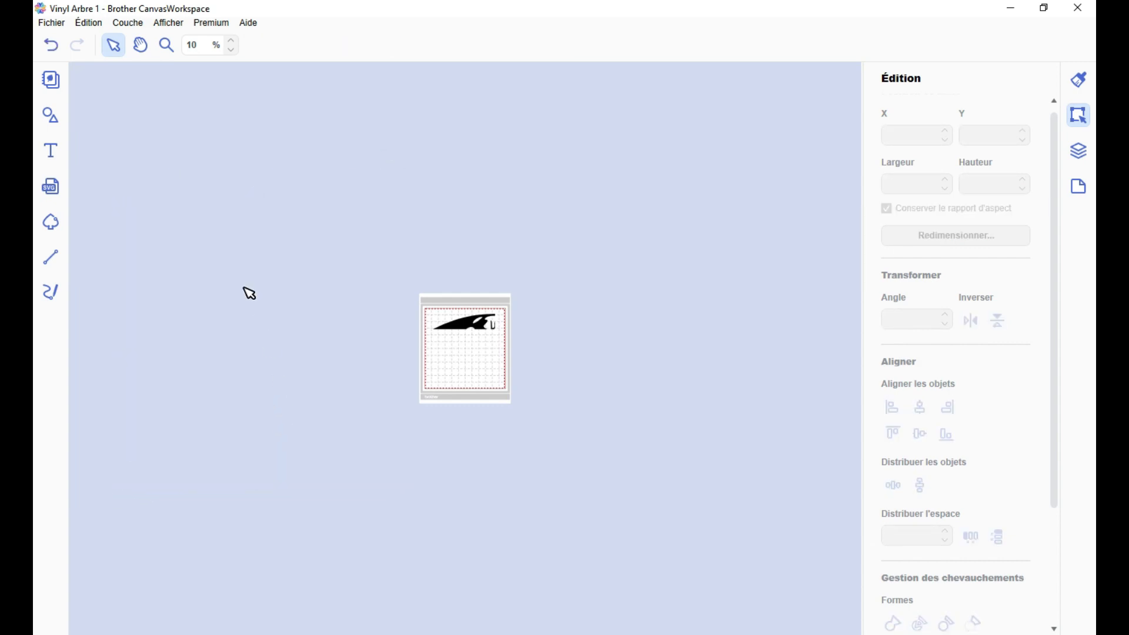
pyautogui.click(52, 23)
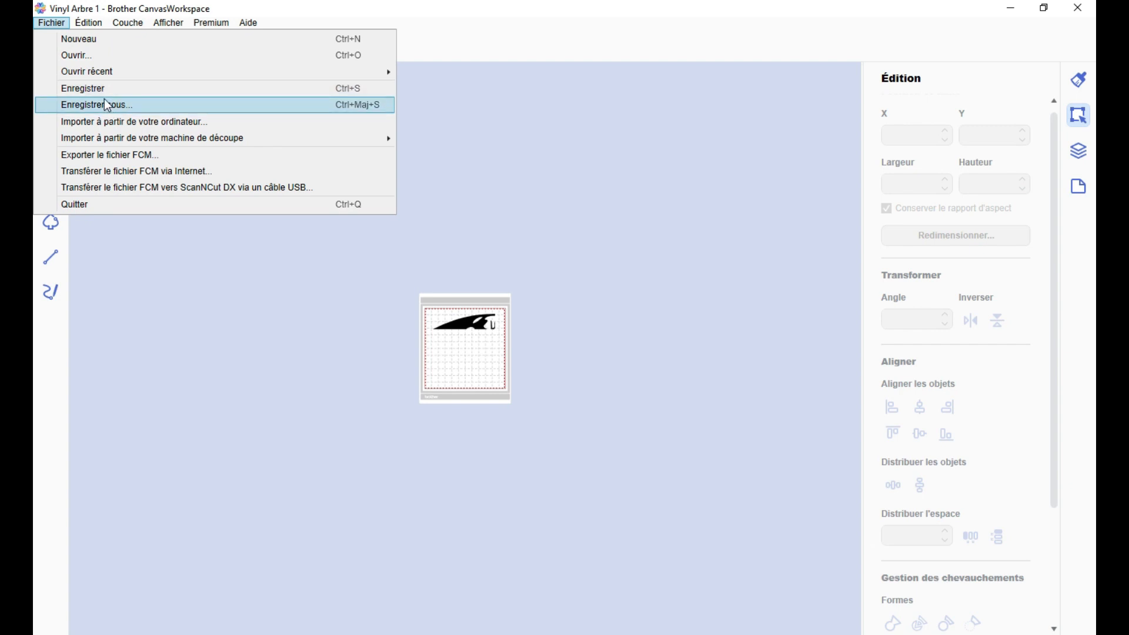
pyautogui.click(87, 89)
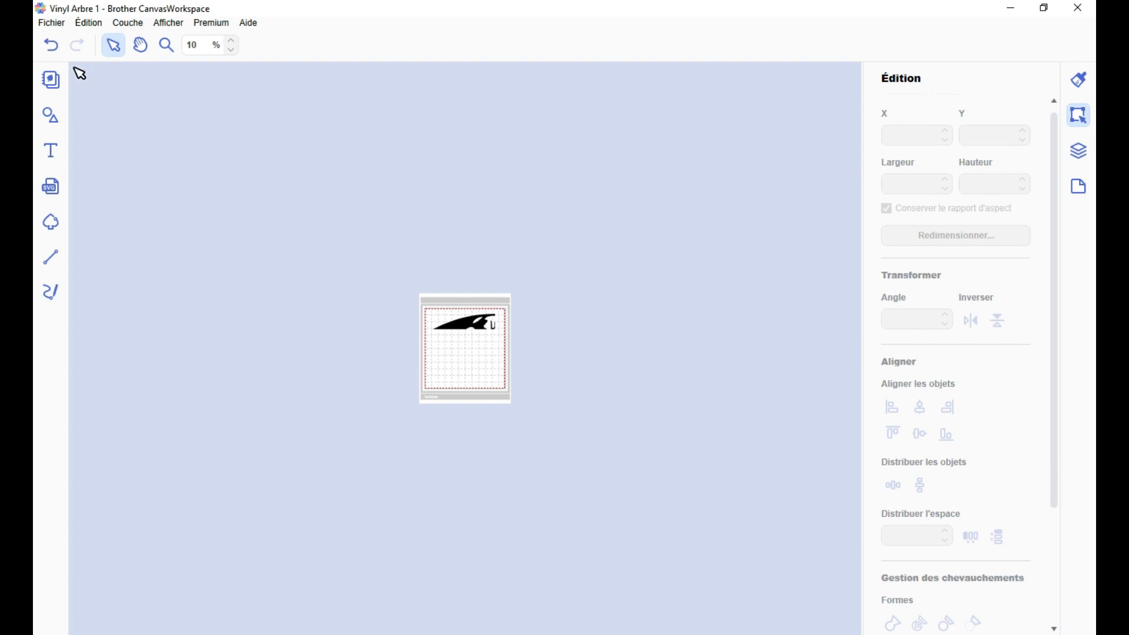
# Open the Vinyl Arbre 2.cwprj project
pyautogui.click(44, 25)
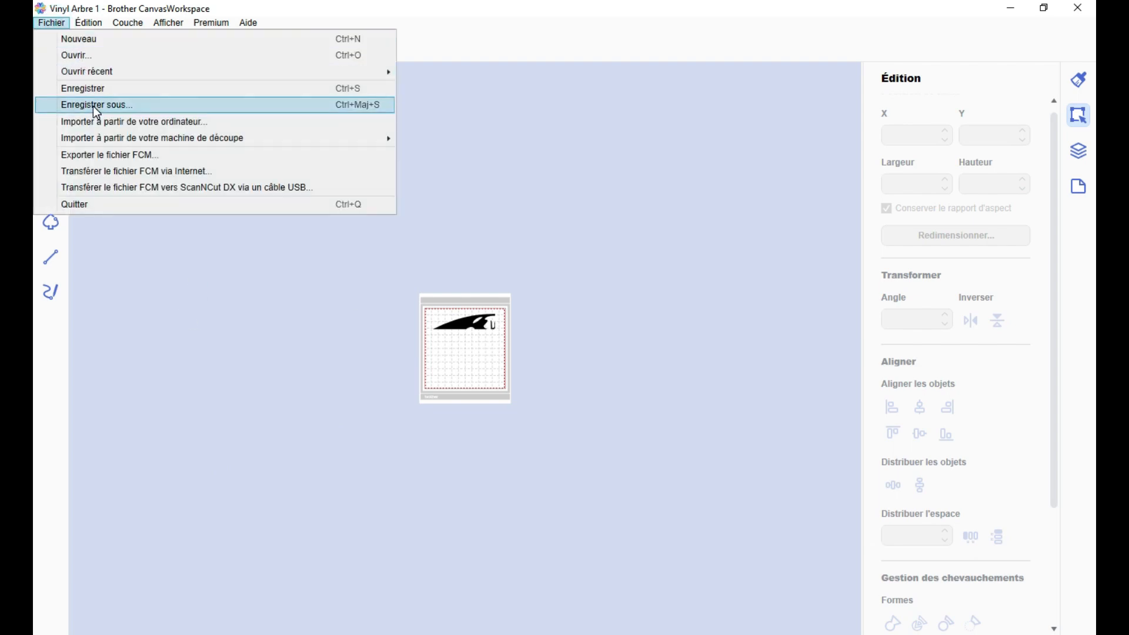
pyautogui.click(91, 56)
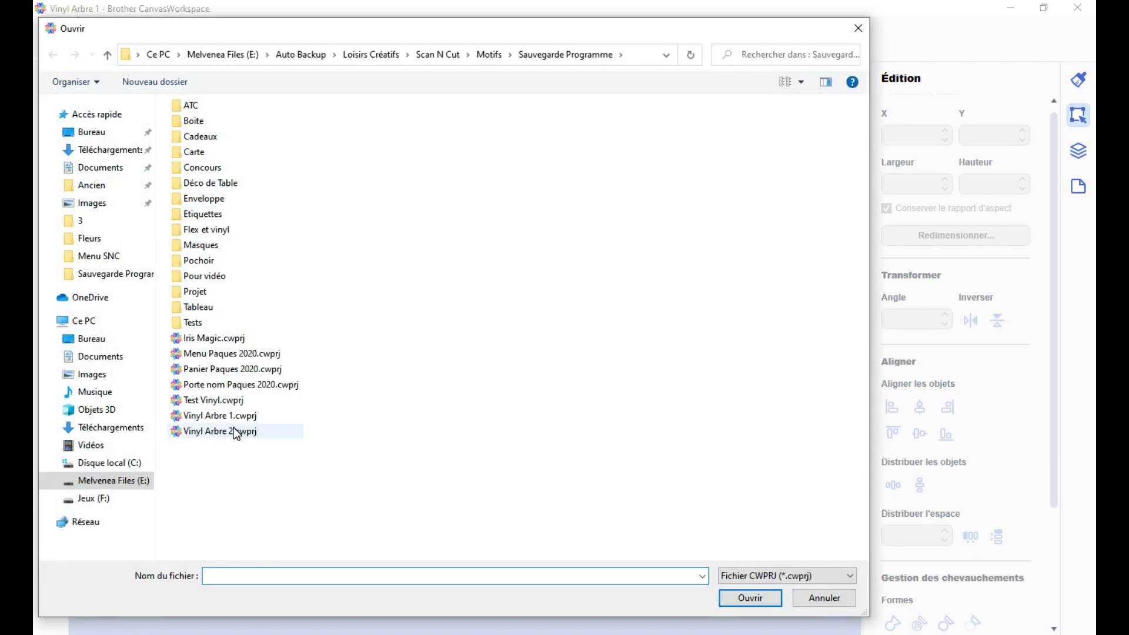
pyautogui.doubleClick(234, 431)
# Delete the tree pieces beside the cutting mat, keeping only the top row's right piece, and save Vinyl Arbre 2
pyautogui.scroll(-5, 298, 346)
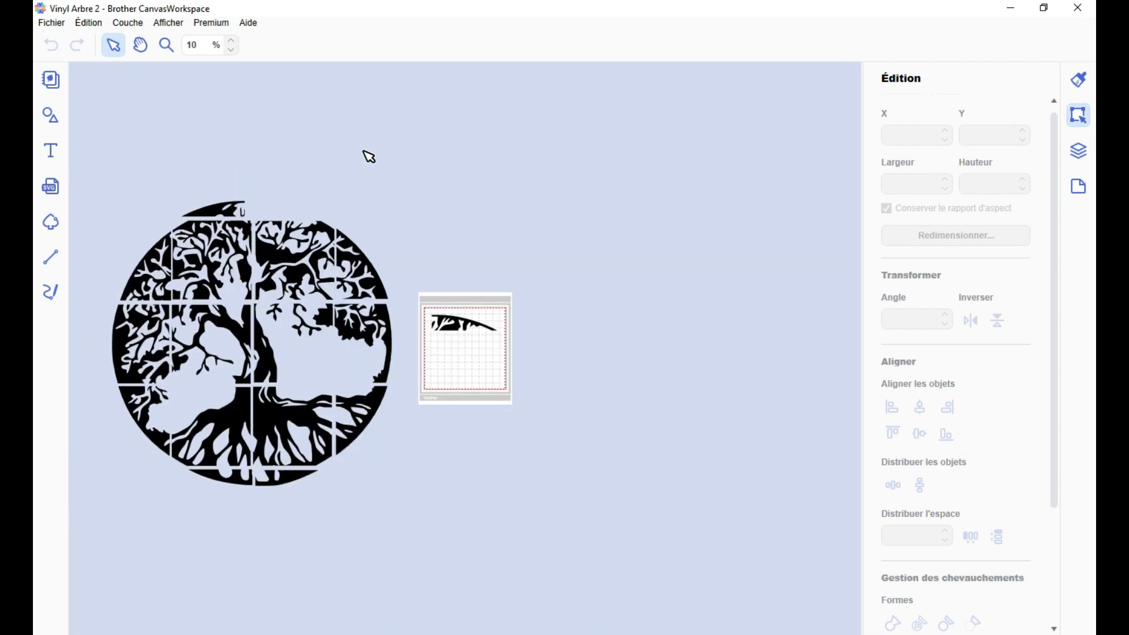
pyautogui.moveTo(369, 156); pyautogui.dragTo(141, 522)
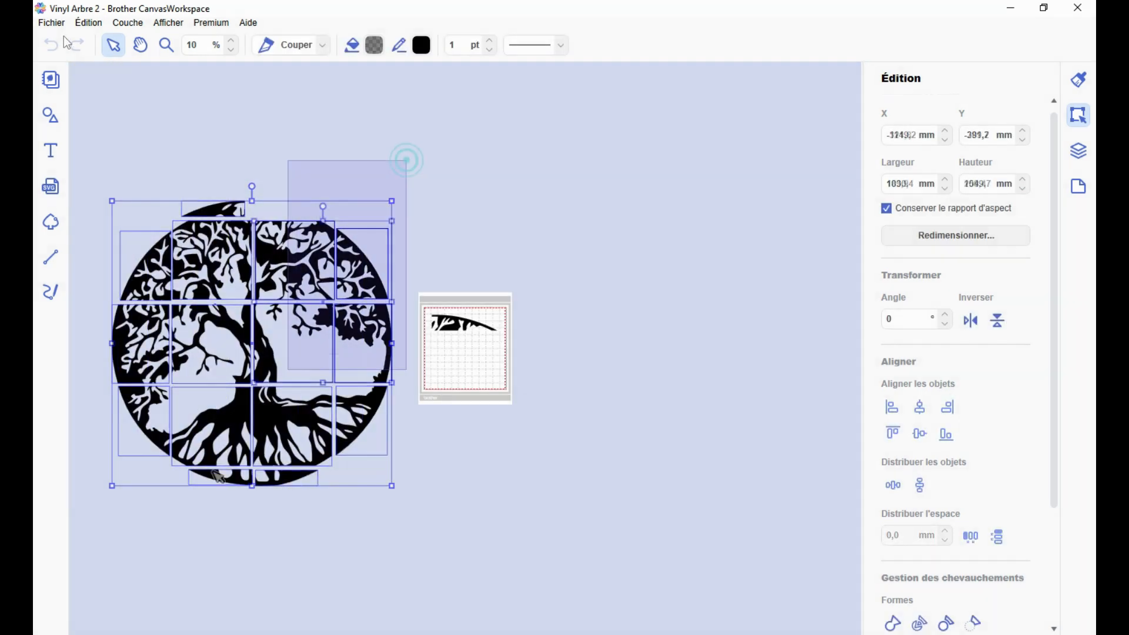
pyautogui.moveTo(407, 160); pyautogui.dragTo(131, 499)
pyautogui.press('Delete')
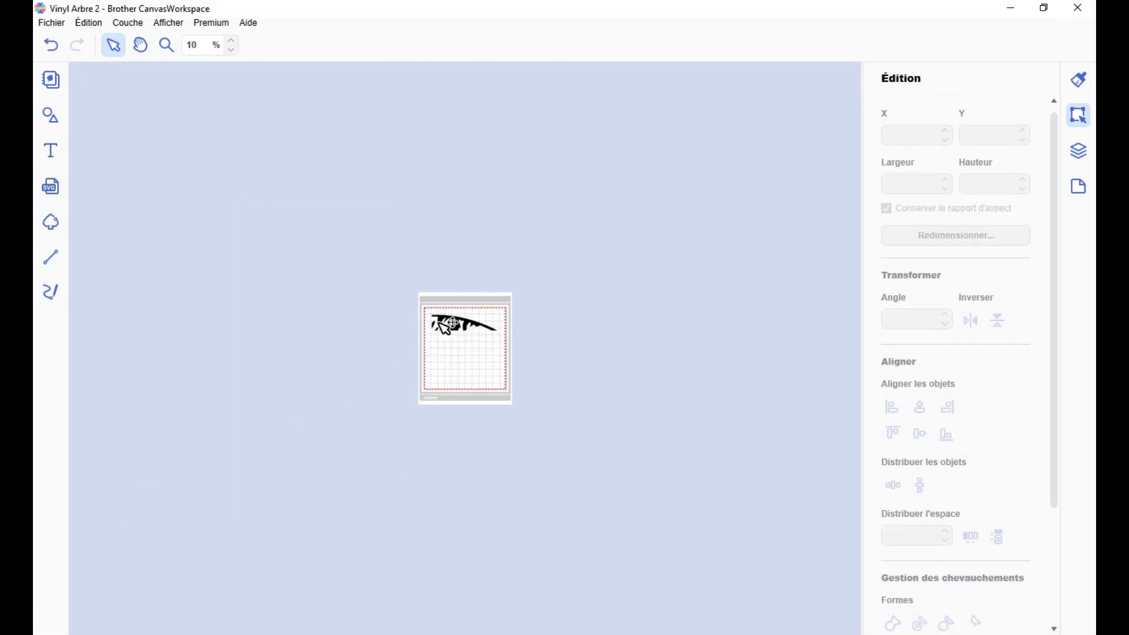
pyautogui.scroll(3, 453, 378)
pyautogui.click(49, 23)
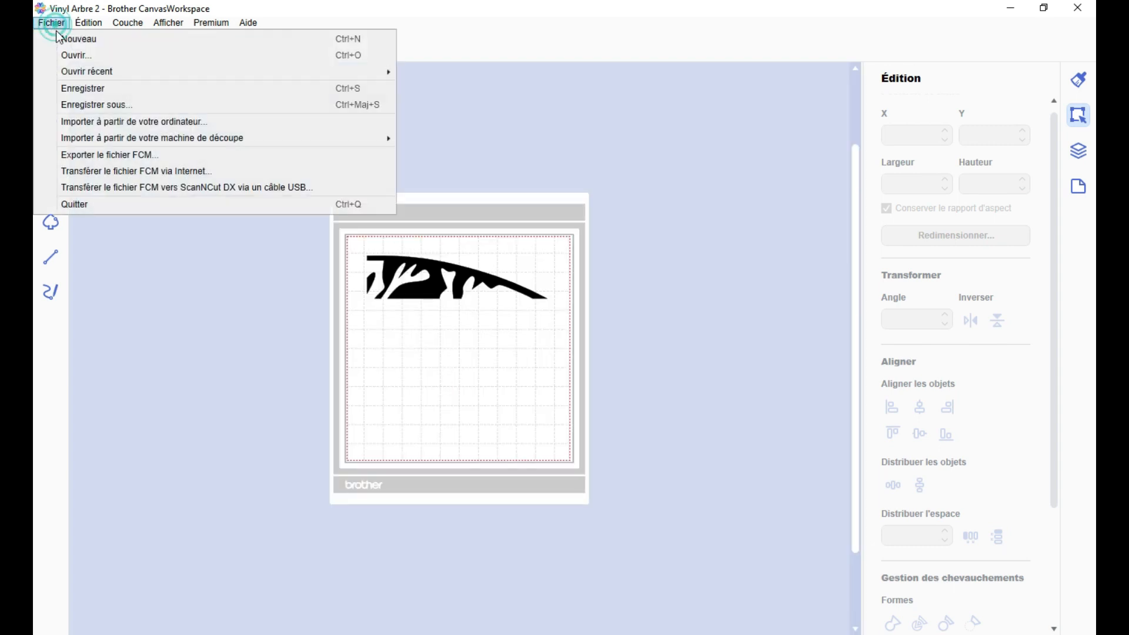
pyautogui.click(98, 89)
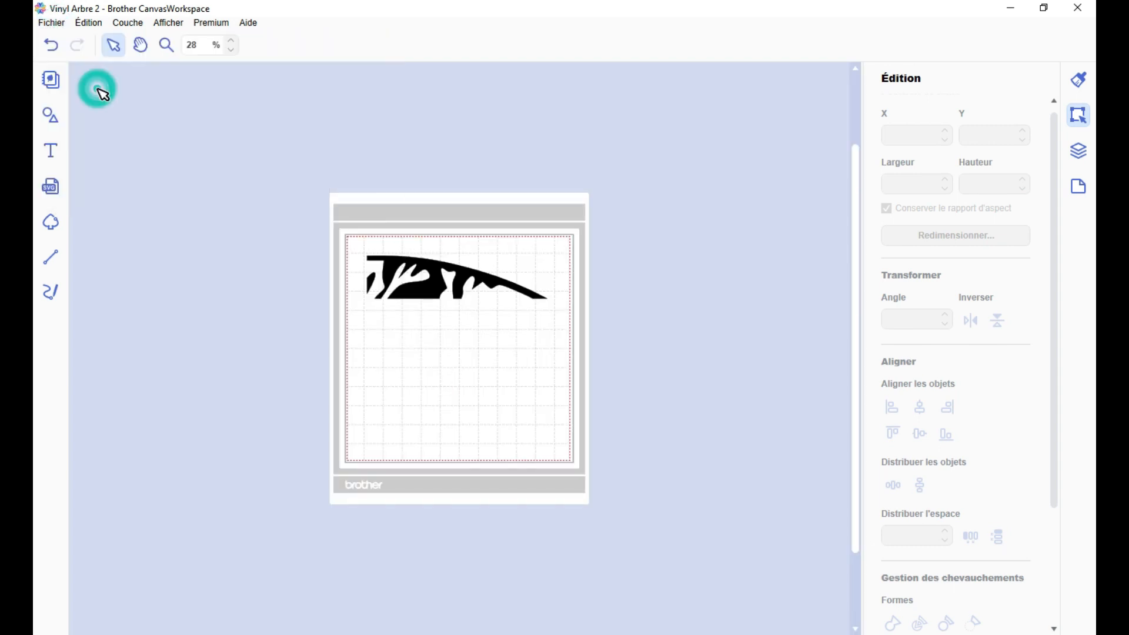
# Open Test Vinyl.cwprj and move the whole tree to the left of the cutting mat
pyautogui.click(52, 23)
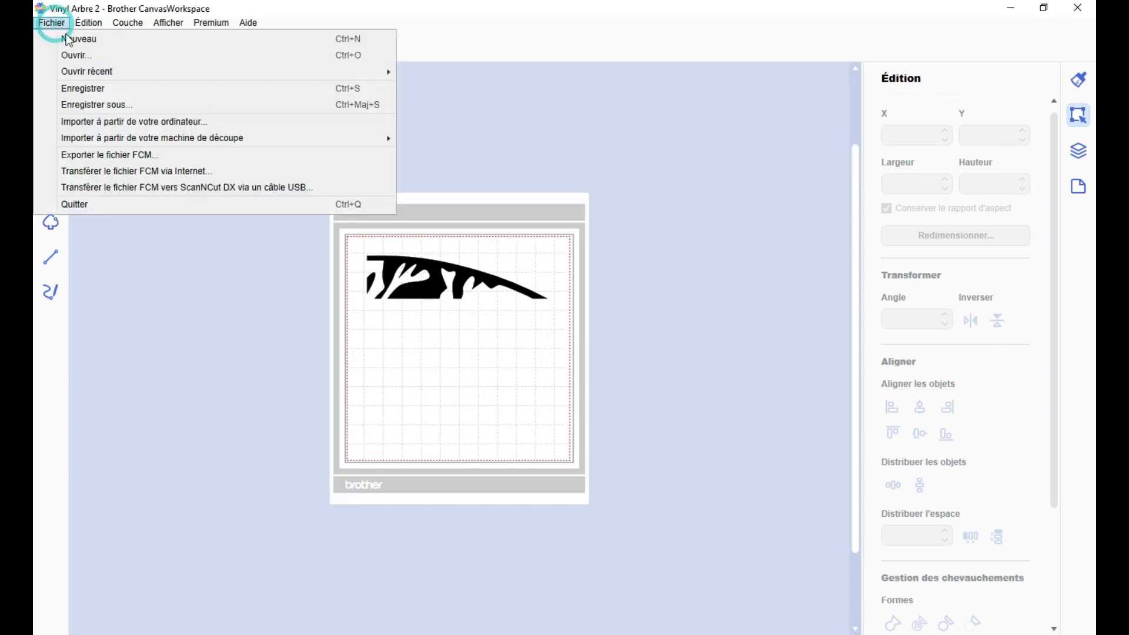
pyautogui.click(93, 55)
pyautogui.doubleClick(295, 388)
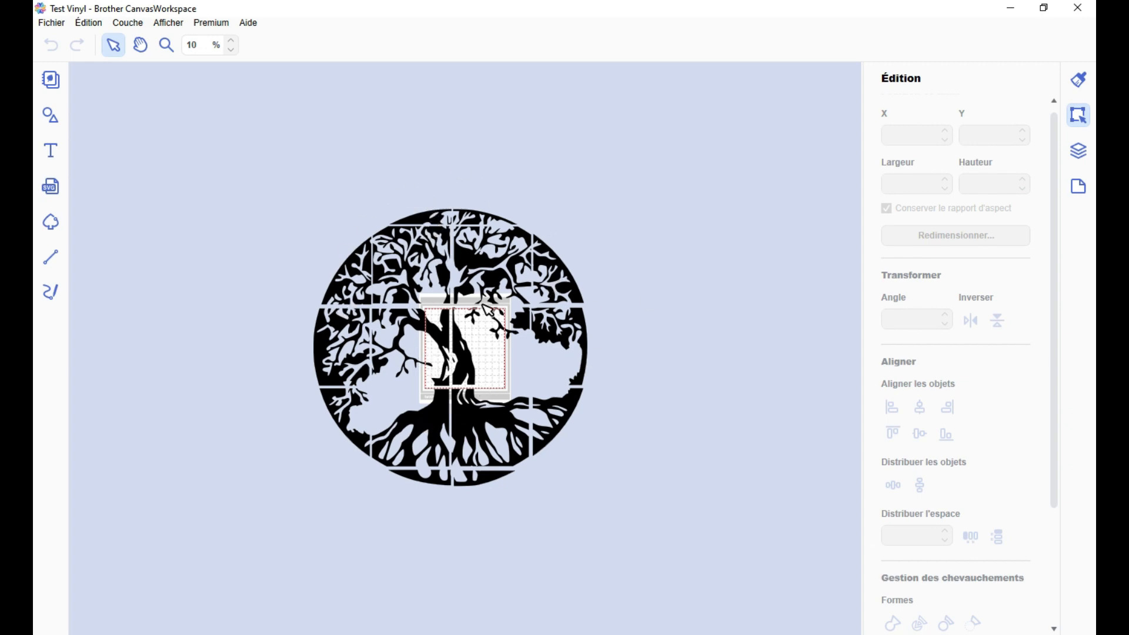
pyautogui.moveTo(290, 196); pyautogui.dragTo(625, 488)
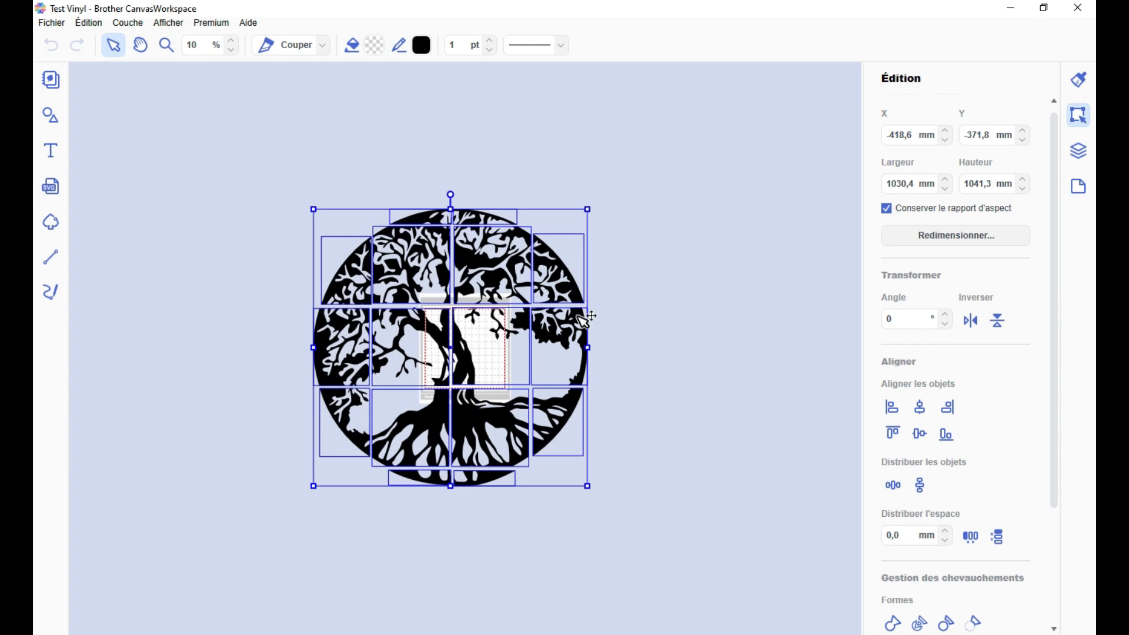
pyautogui.moveTo(587, 320); pyautogui.dragTo(367, 314)
pyautogui.click(420, 213)
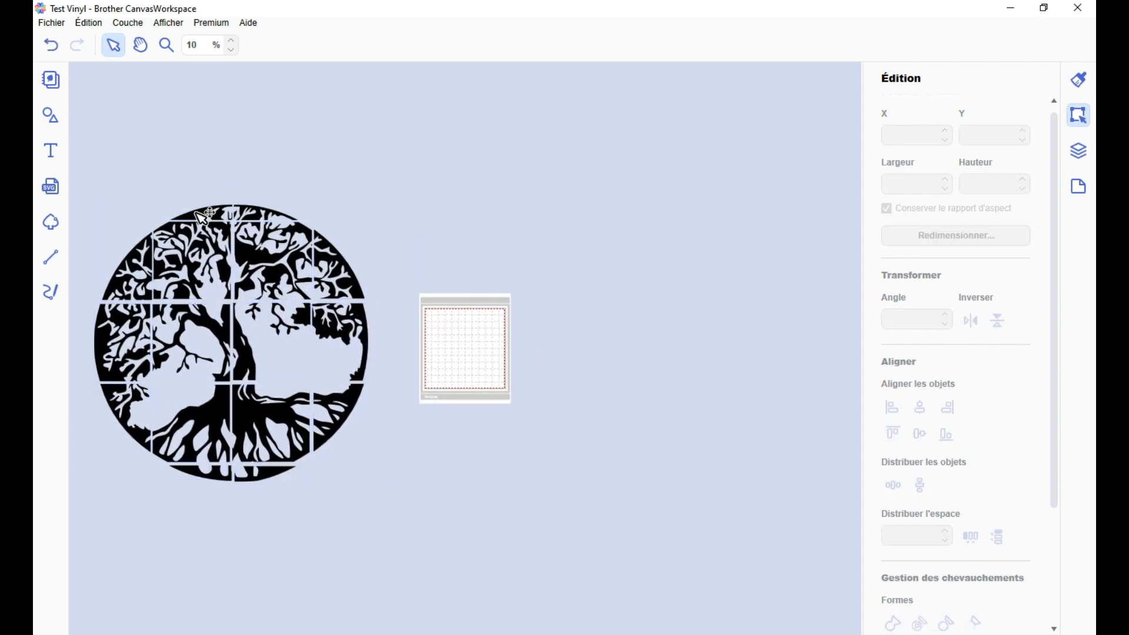
# Move the top row's left piece just above the cutting mat, then put it back into the tree
pyautogui.moveTo(205, 218); pyautogui.dragTo(433, 267)
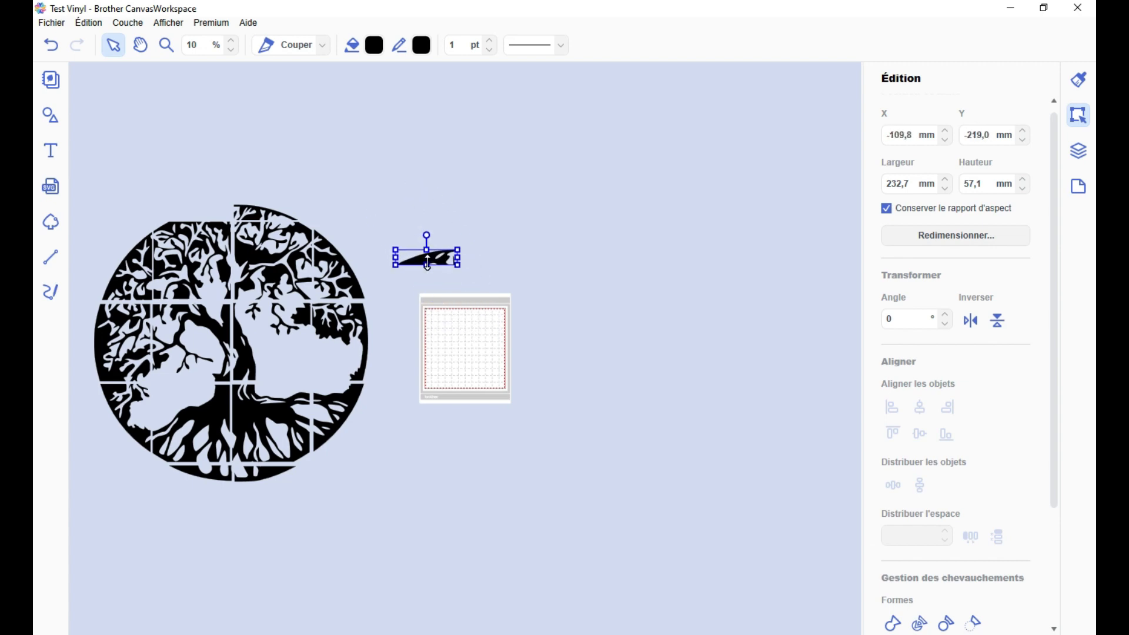
pyautogui.click(454, 292)
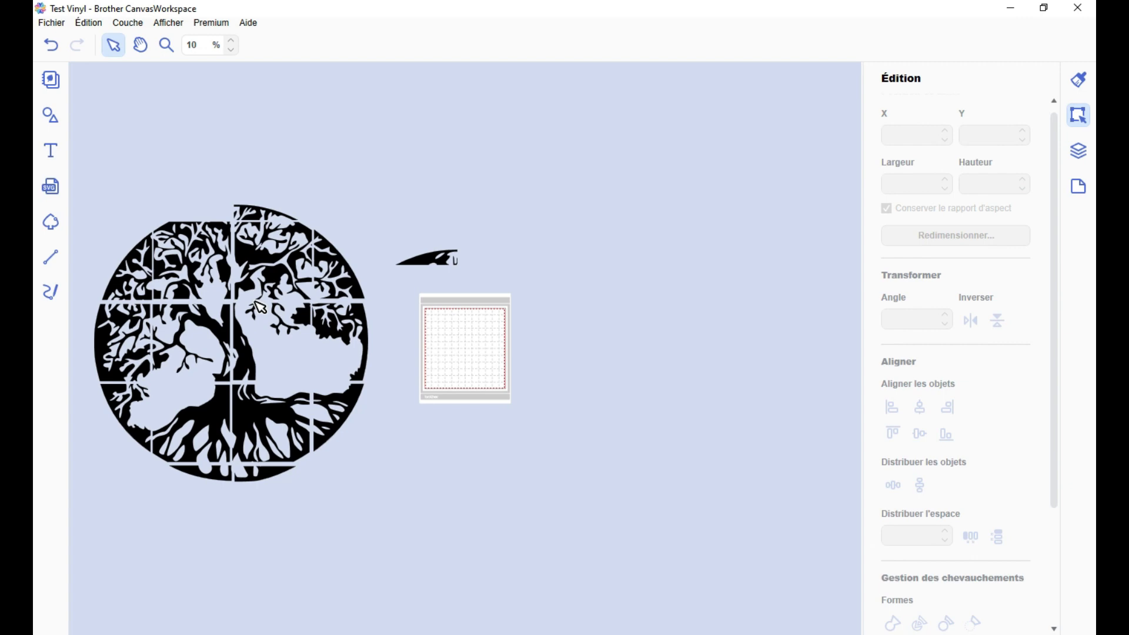
pyautogui.moveTo(435, 260); pyautogui.dragTo(205, 218)
pyautogui.click(256, 192)
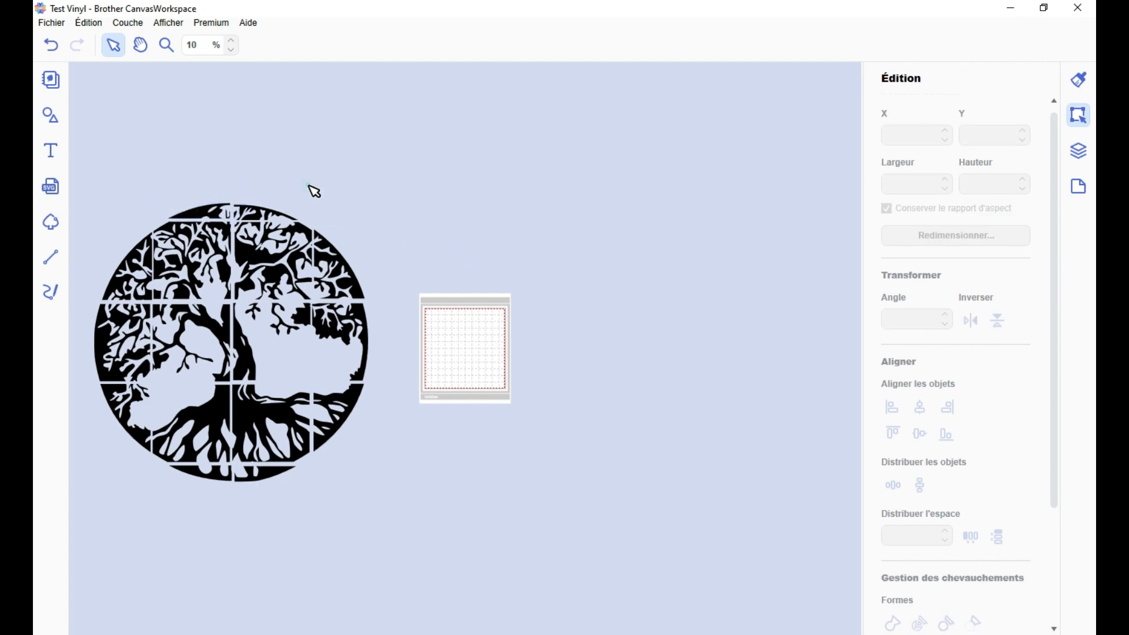
# Move the top row's left piece out of the tree to well above the cutting mat, at about X -20.9 mm, Y -599.6 mm
pyautogui.moveTo(206, 222); pyautogui.dragTo(458, 250)
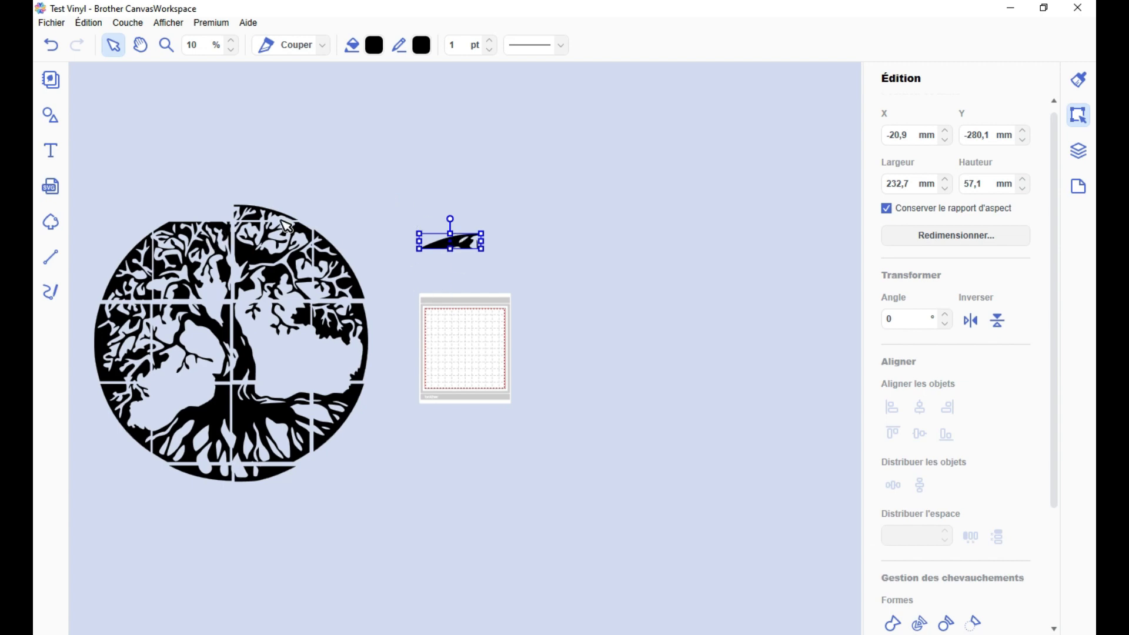
pyautogui.click(527, 244)
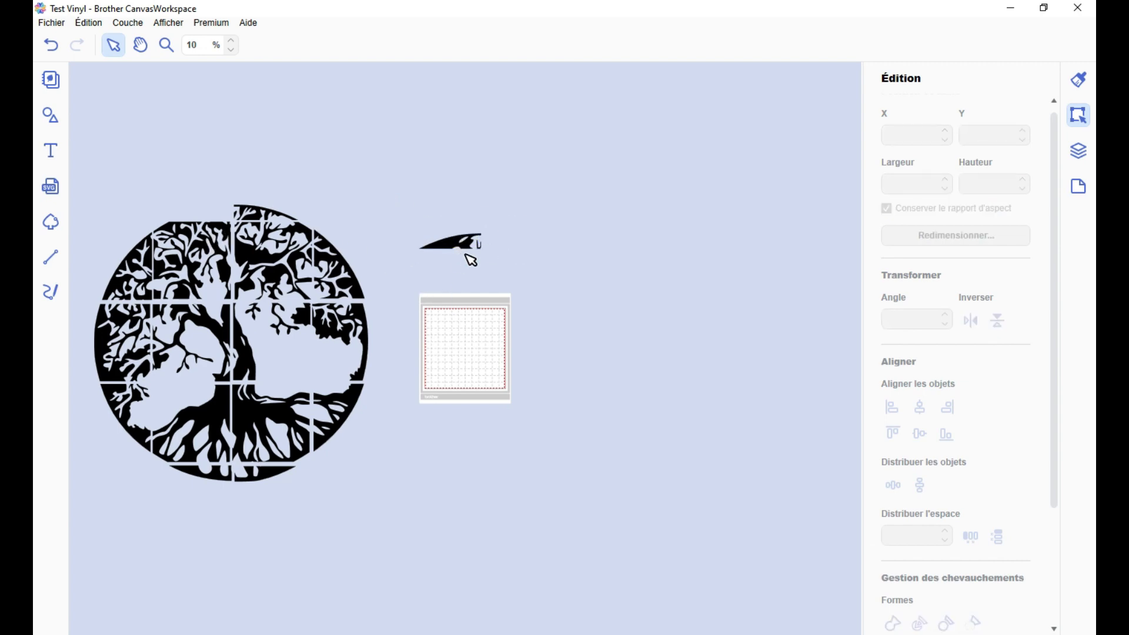
pyautogui.scroll(5, 540, 254)
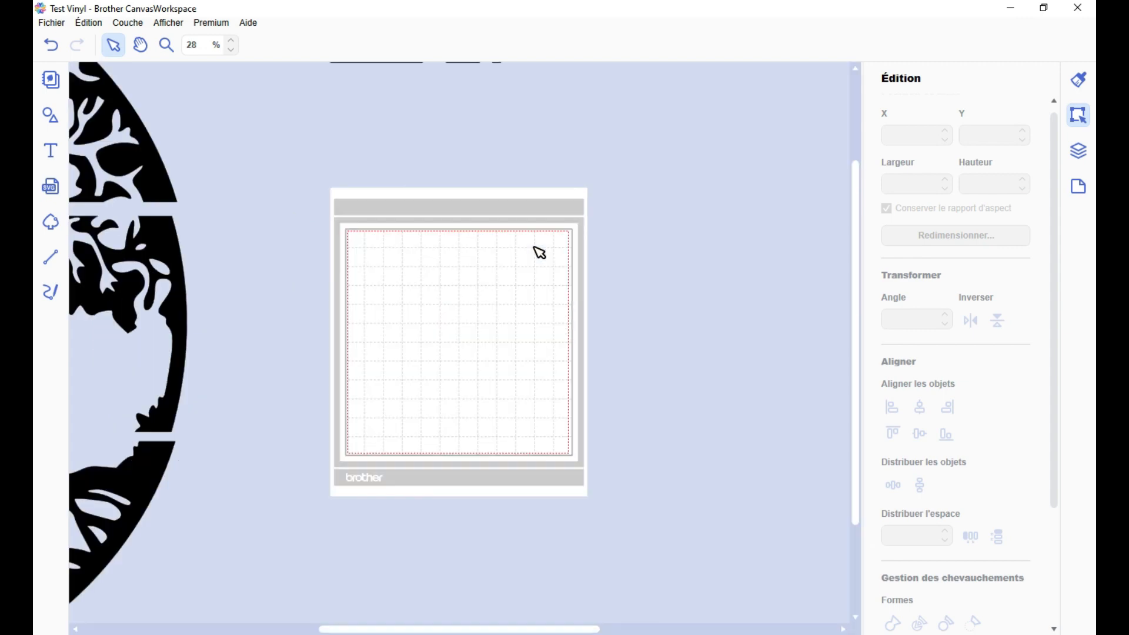
pyautogui.scroll(2, 531, 254)
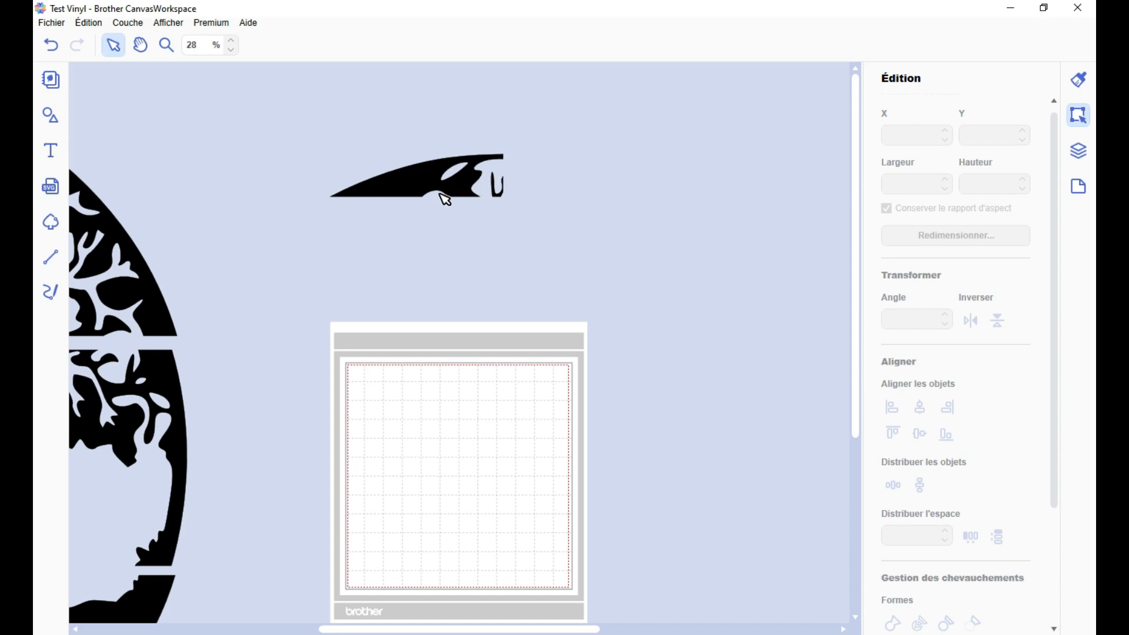
pyautogui.scroll(-5, 457, 238)
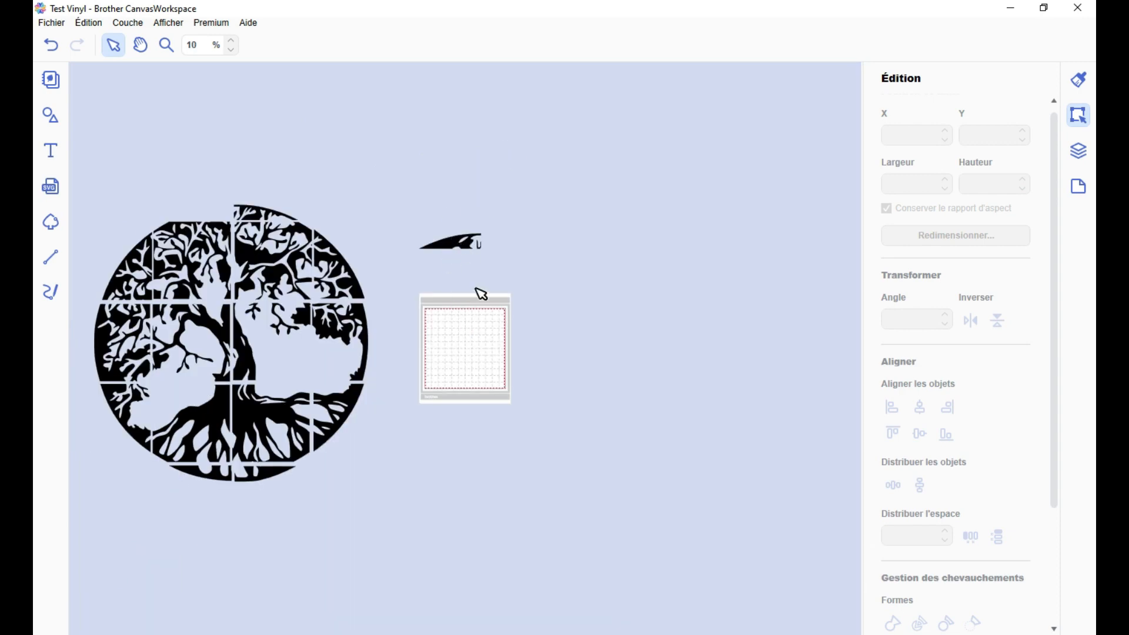
pyautogui.moveTo(448, 241); pyautogui.dragTo(440, 172)
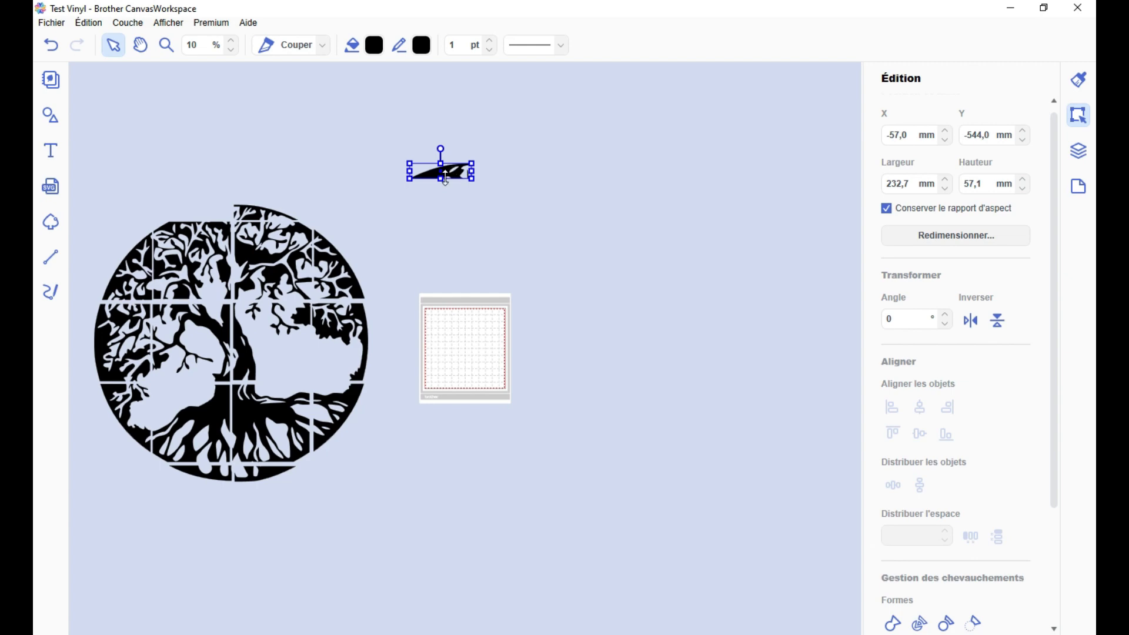
pyautogui.moveTo(445, 180); pyautogui.dragTo(468, 162)
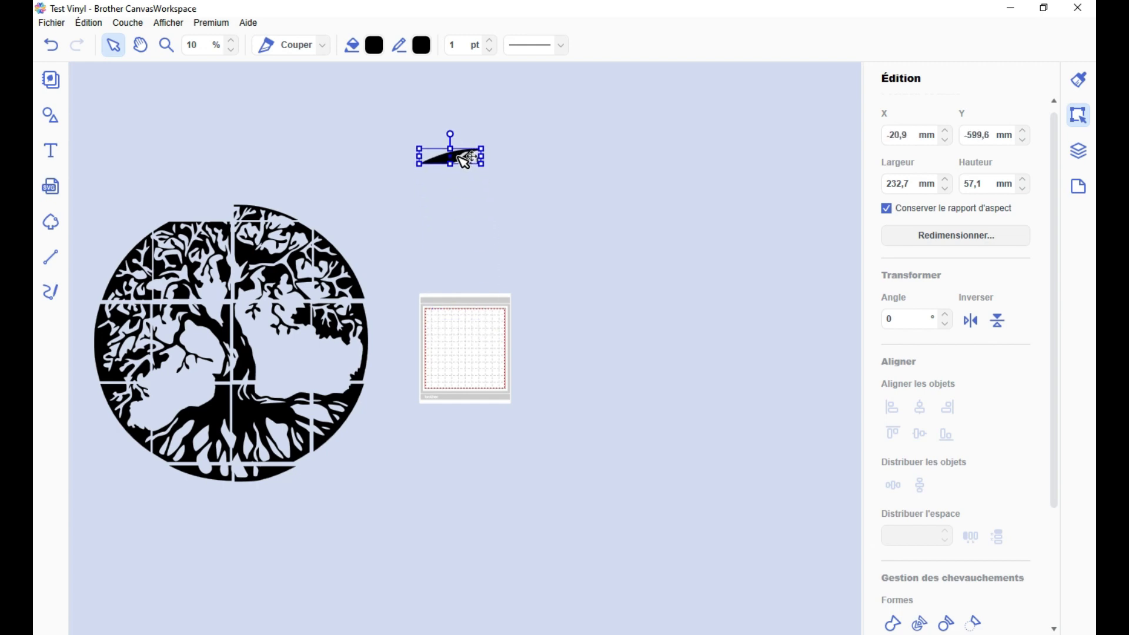
# Move the top row's right piece above the mat, aligned beside the top row's left piece
pyautogui.click(356, 171)
pyautogui.moveTo(254, 217); pyautogui.dragTo(517, 166)
pyautogui.click(501, 210)
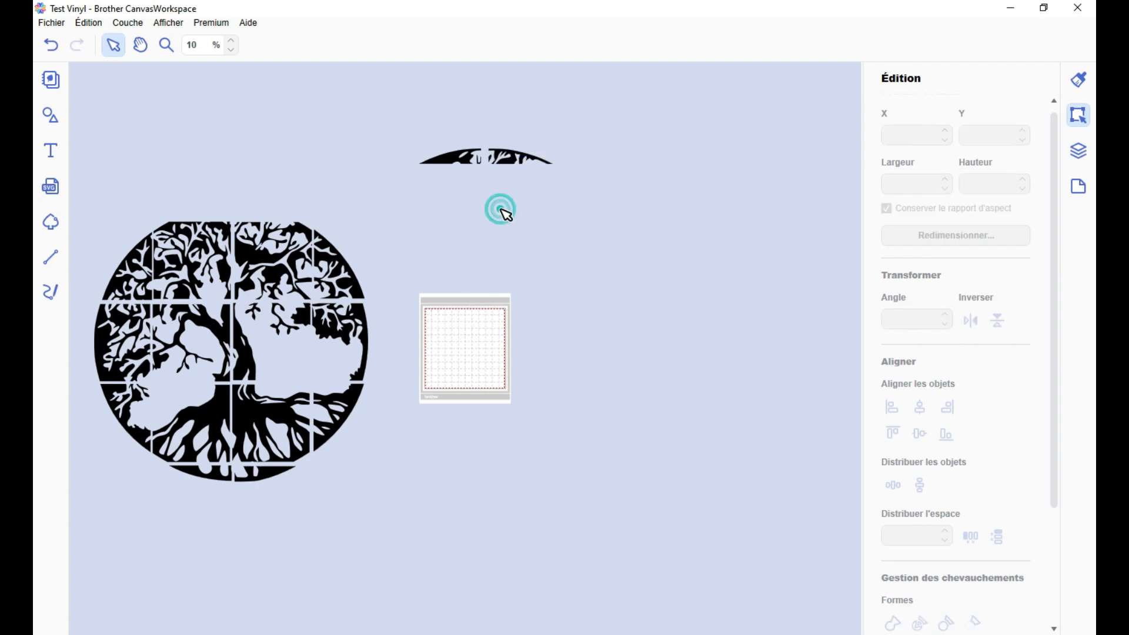
# Move all remaining tree pieces together under the relocated top row to reassemble the tree over the mat
pyautogui.moveTo(113, 191); pyautogui.dragTo(438, 494)
pyautogui.moveTo(351, 404); pyautogui.dragTo(600, 351)
pyautogui.click(659, 330)
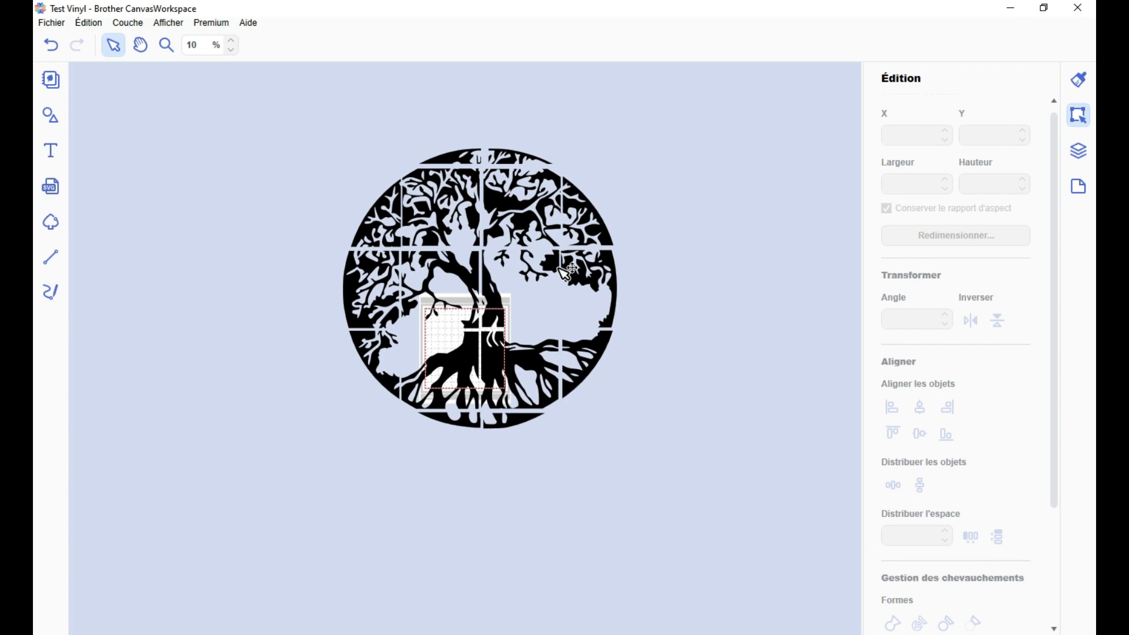
# Move all the tree pieces together down and slightly left so the trunk sits over the cutting mat
pyautogui.moveTo(344, 123); pyautogui.dragTo(614, 485)
pyautogui.moveTo(617, 269); pyautogui.dragTo(598, 338)
pyautogui.click(687, 336)
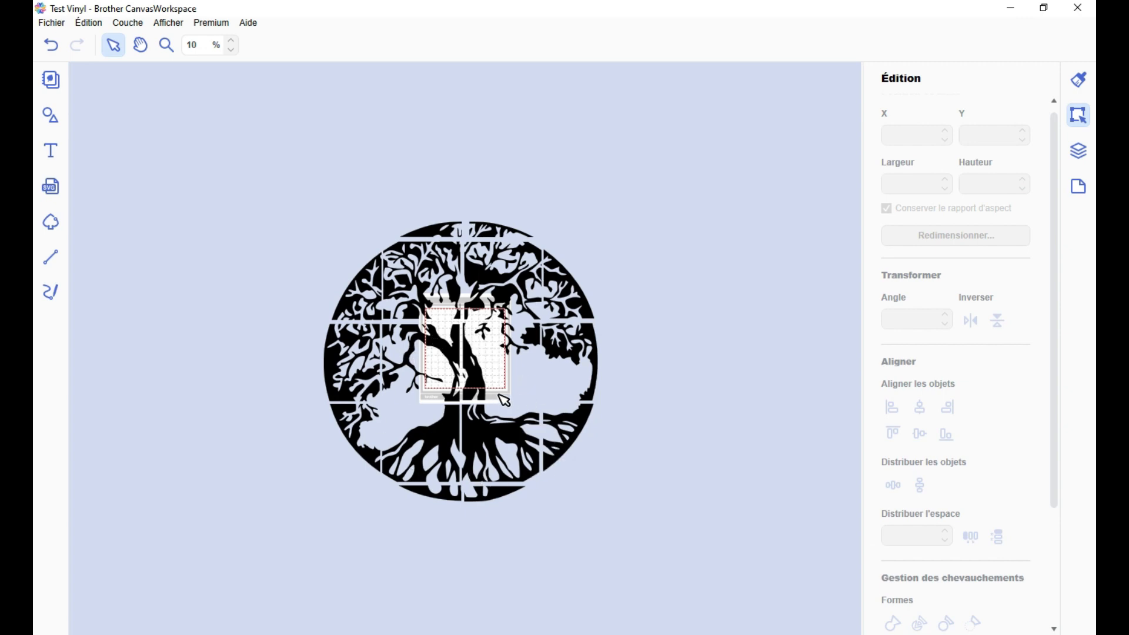
# Select individual pieces in the tree's upper two rows one at a time to examine their position and size
pyautogui.click(510, 279)
pyautogui.click(442, 264)
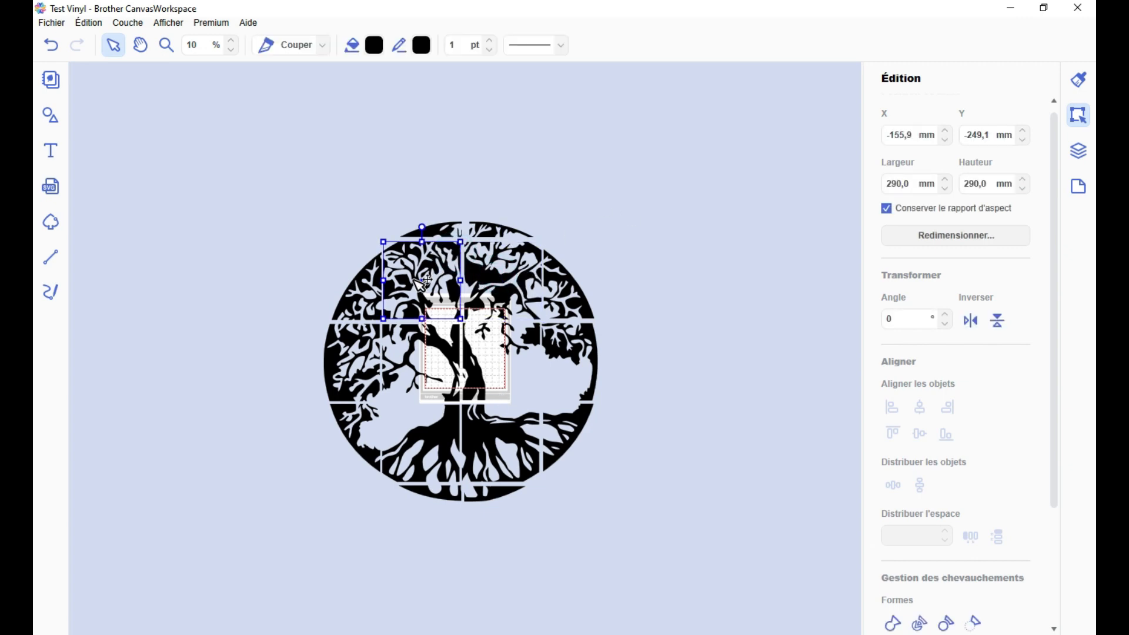
pyautogui.click(353, 228)
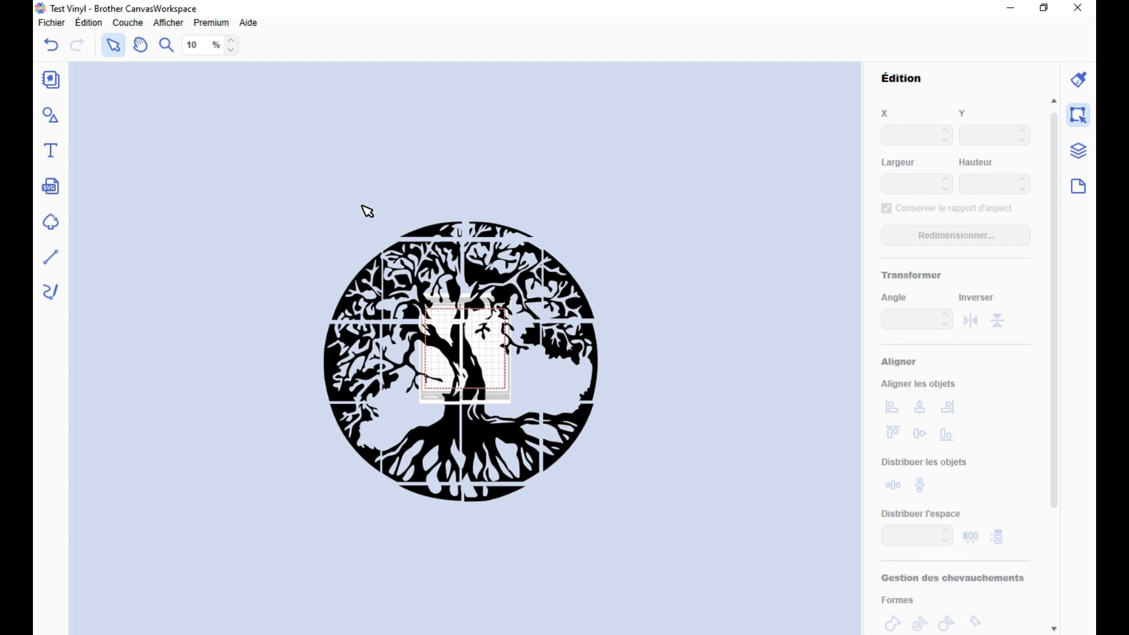
pyautogui.click(430, 230)
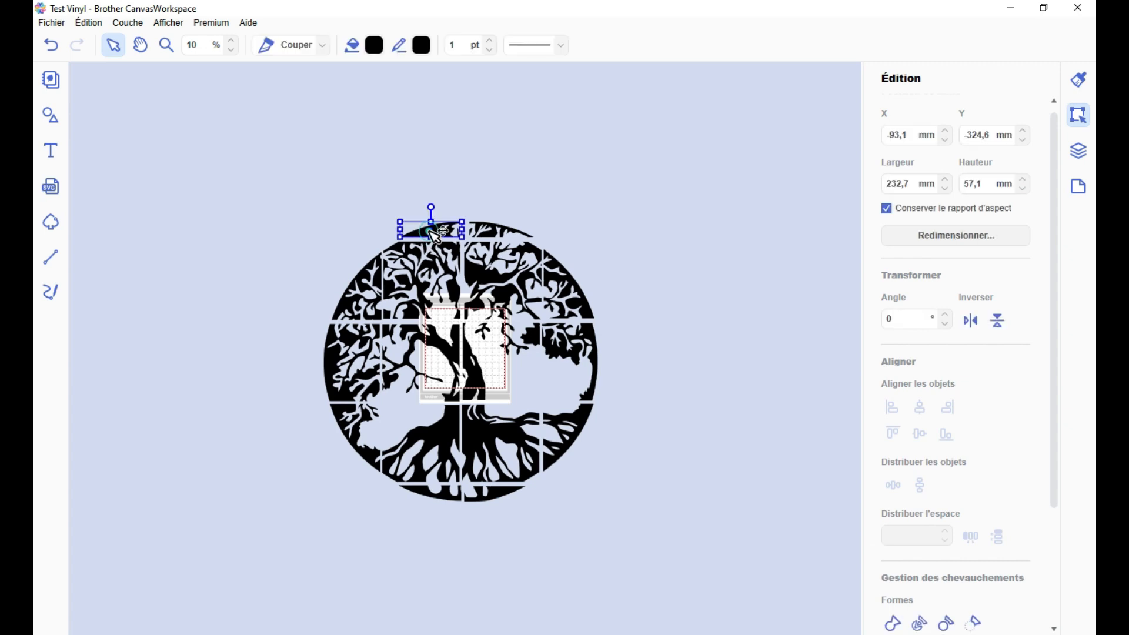
pyautogui.click(488, 229)
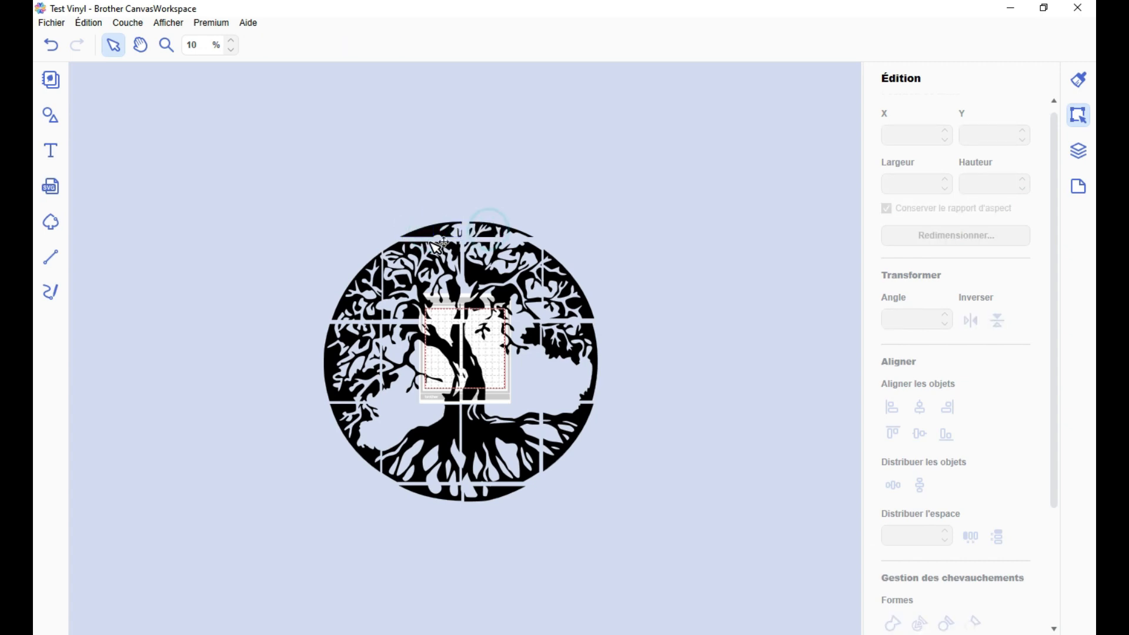
pyautogui.click(362, 279)
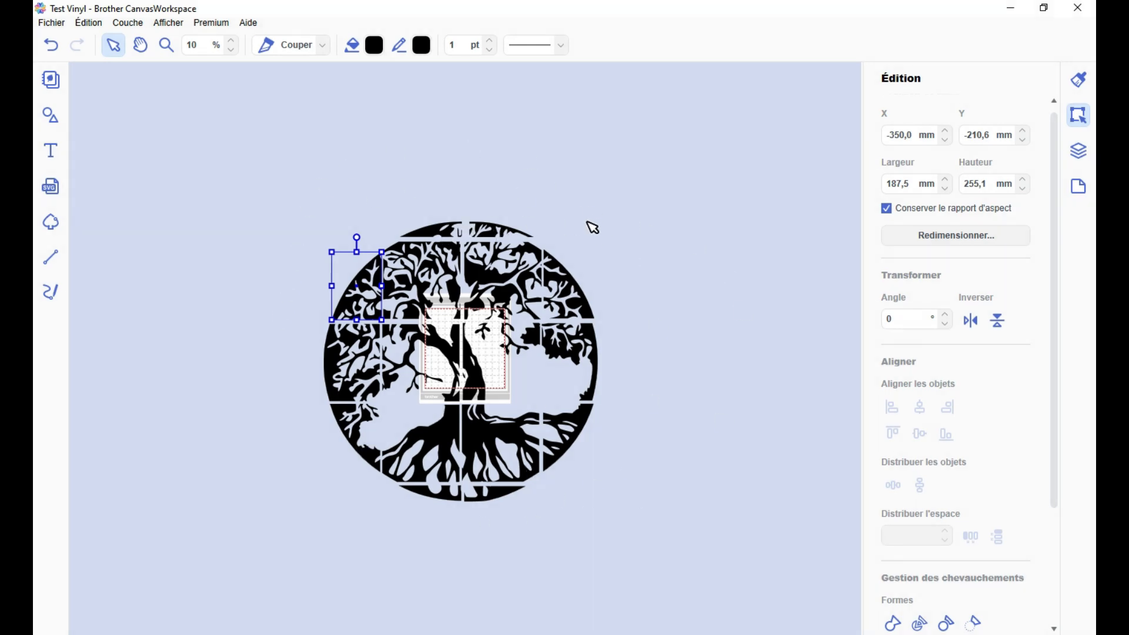
# Move the whole tree off the cutting mat to the empty area on its left side
pyautogui.moveTo(297, 189); pyautogui.dragTo(607, 502)
pyautogui.moveTo(579, 357); pyautogui.dragTo(385, 294)
pyautogui.click(521, 275)
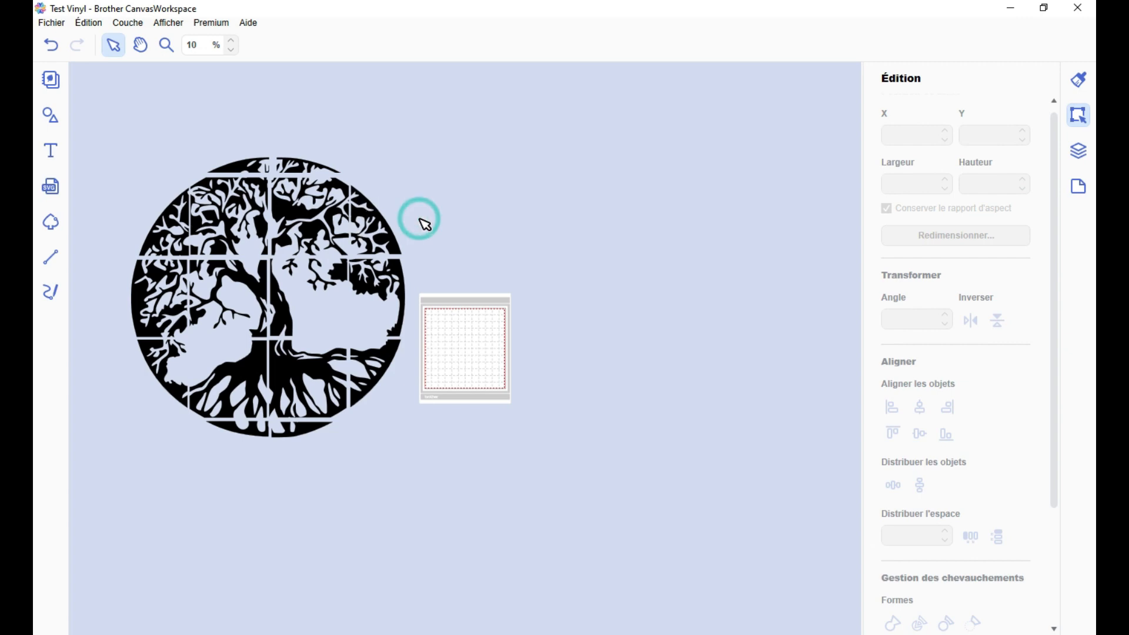
# Move the whole tree back over the cutting mat so that it is roughly centred on the mat
pyautogui.moveTo(138, 139); pyautogui.dragTo(413, 428)
pyautogui.click(373, 286)
pyautogui.moveTo(403, 300); pyautogui.dragTo(597, 345)
pyautogui.click(654, 335)
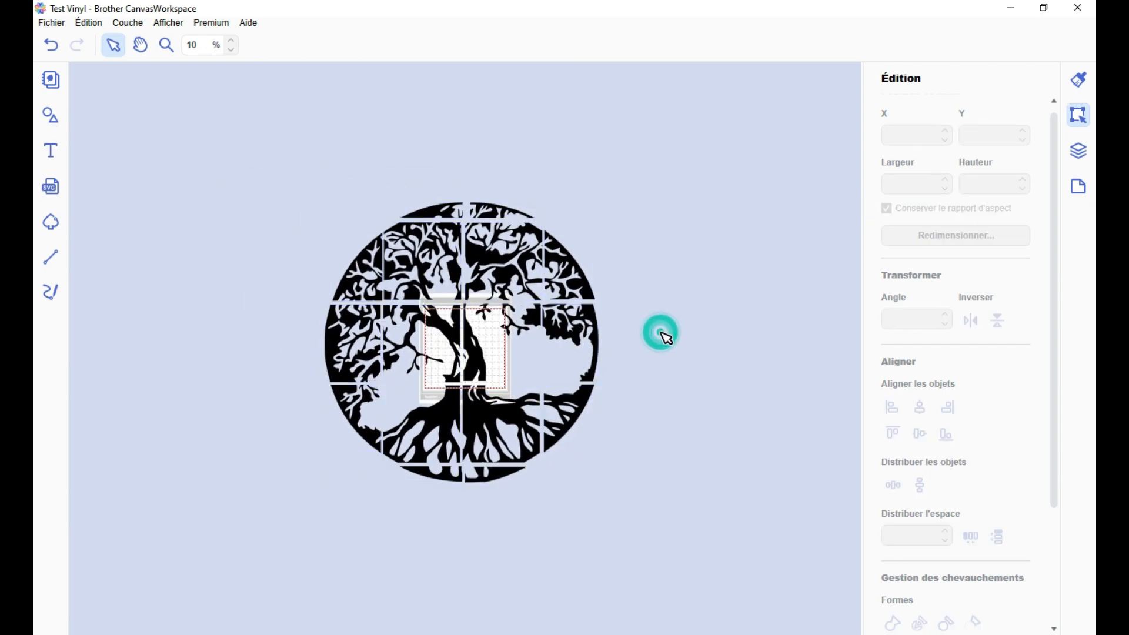